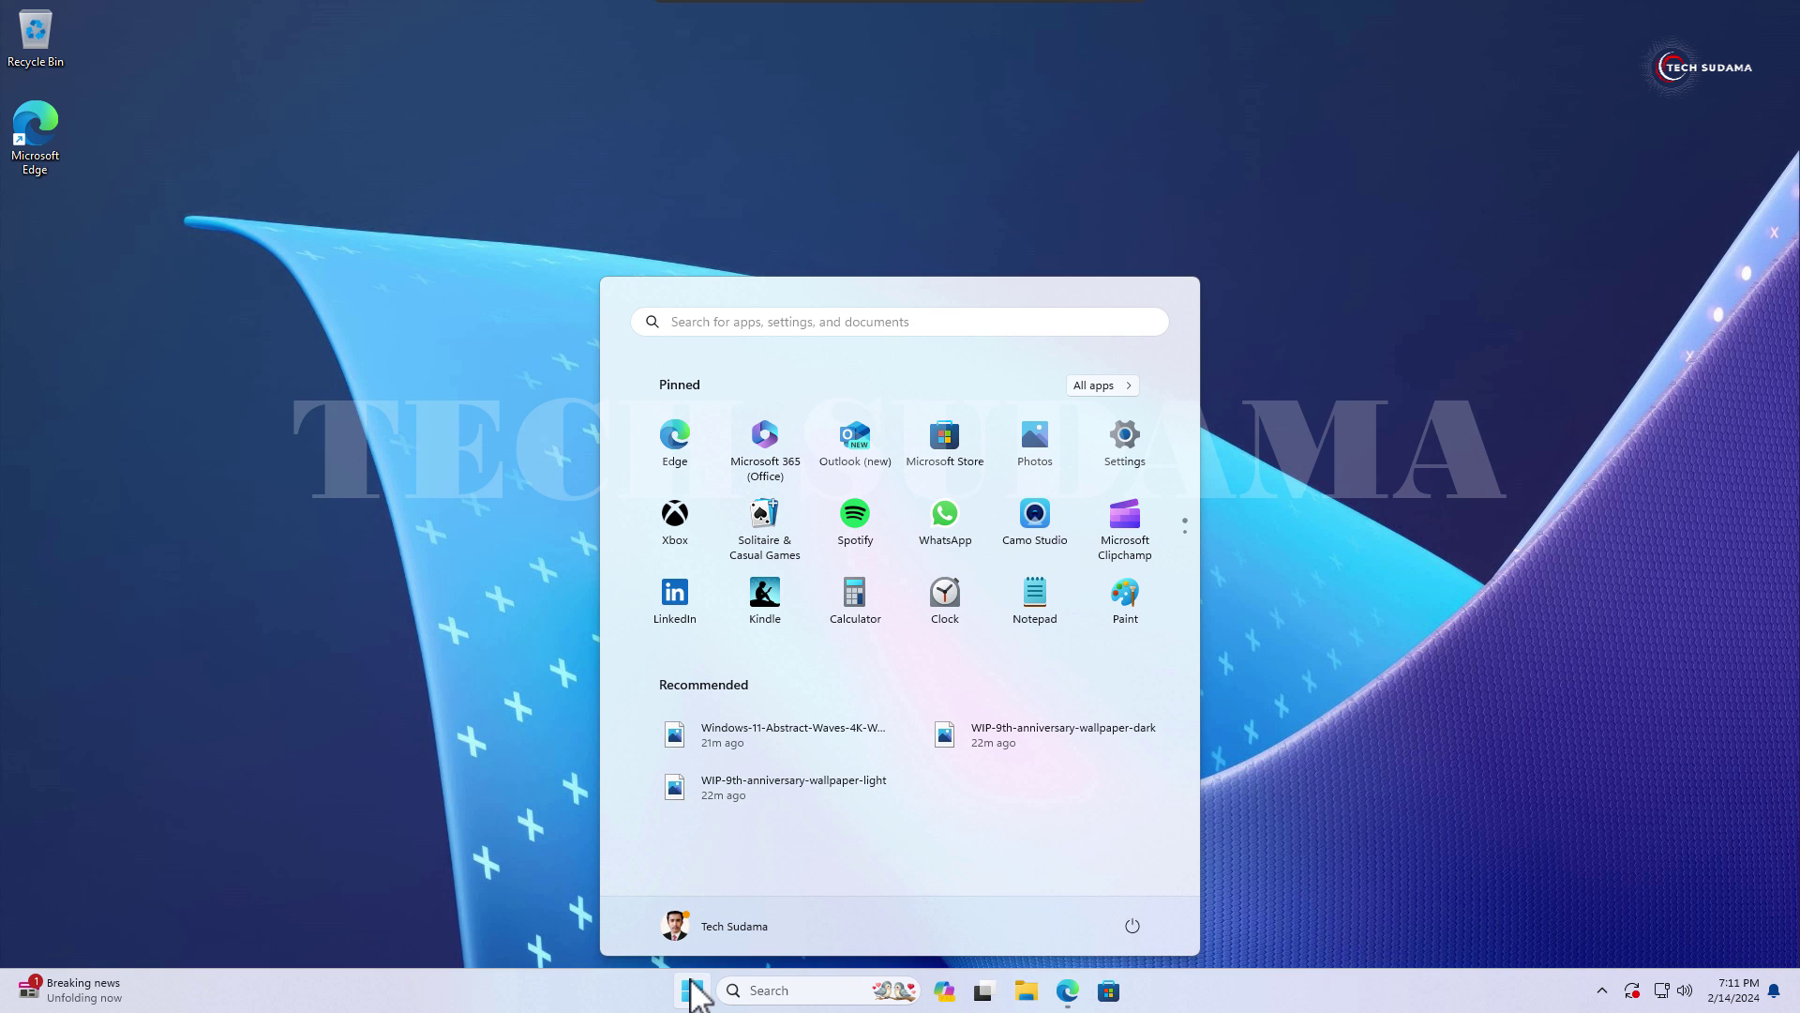
click(692, 992)
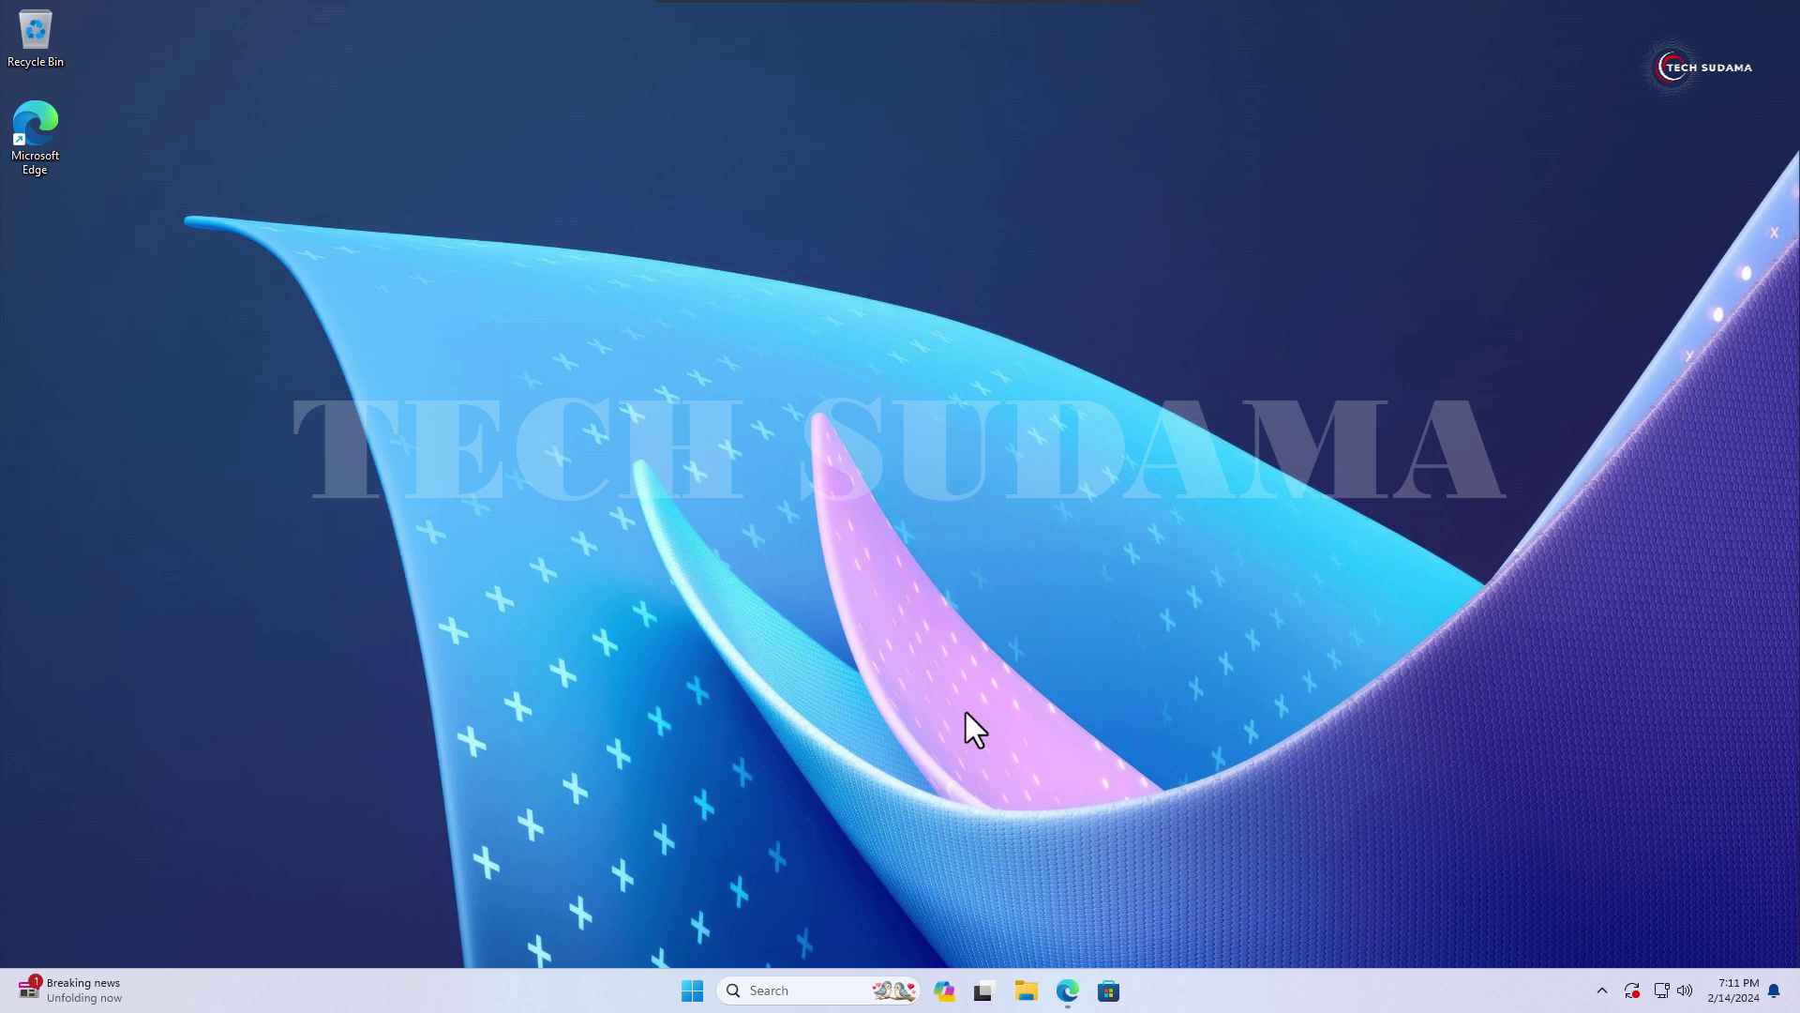
Go from Start to Settings, then Windows Update, then Windows Insider Program.
click(699, 997)
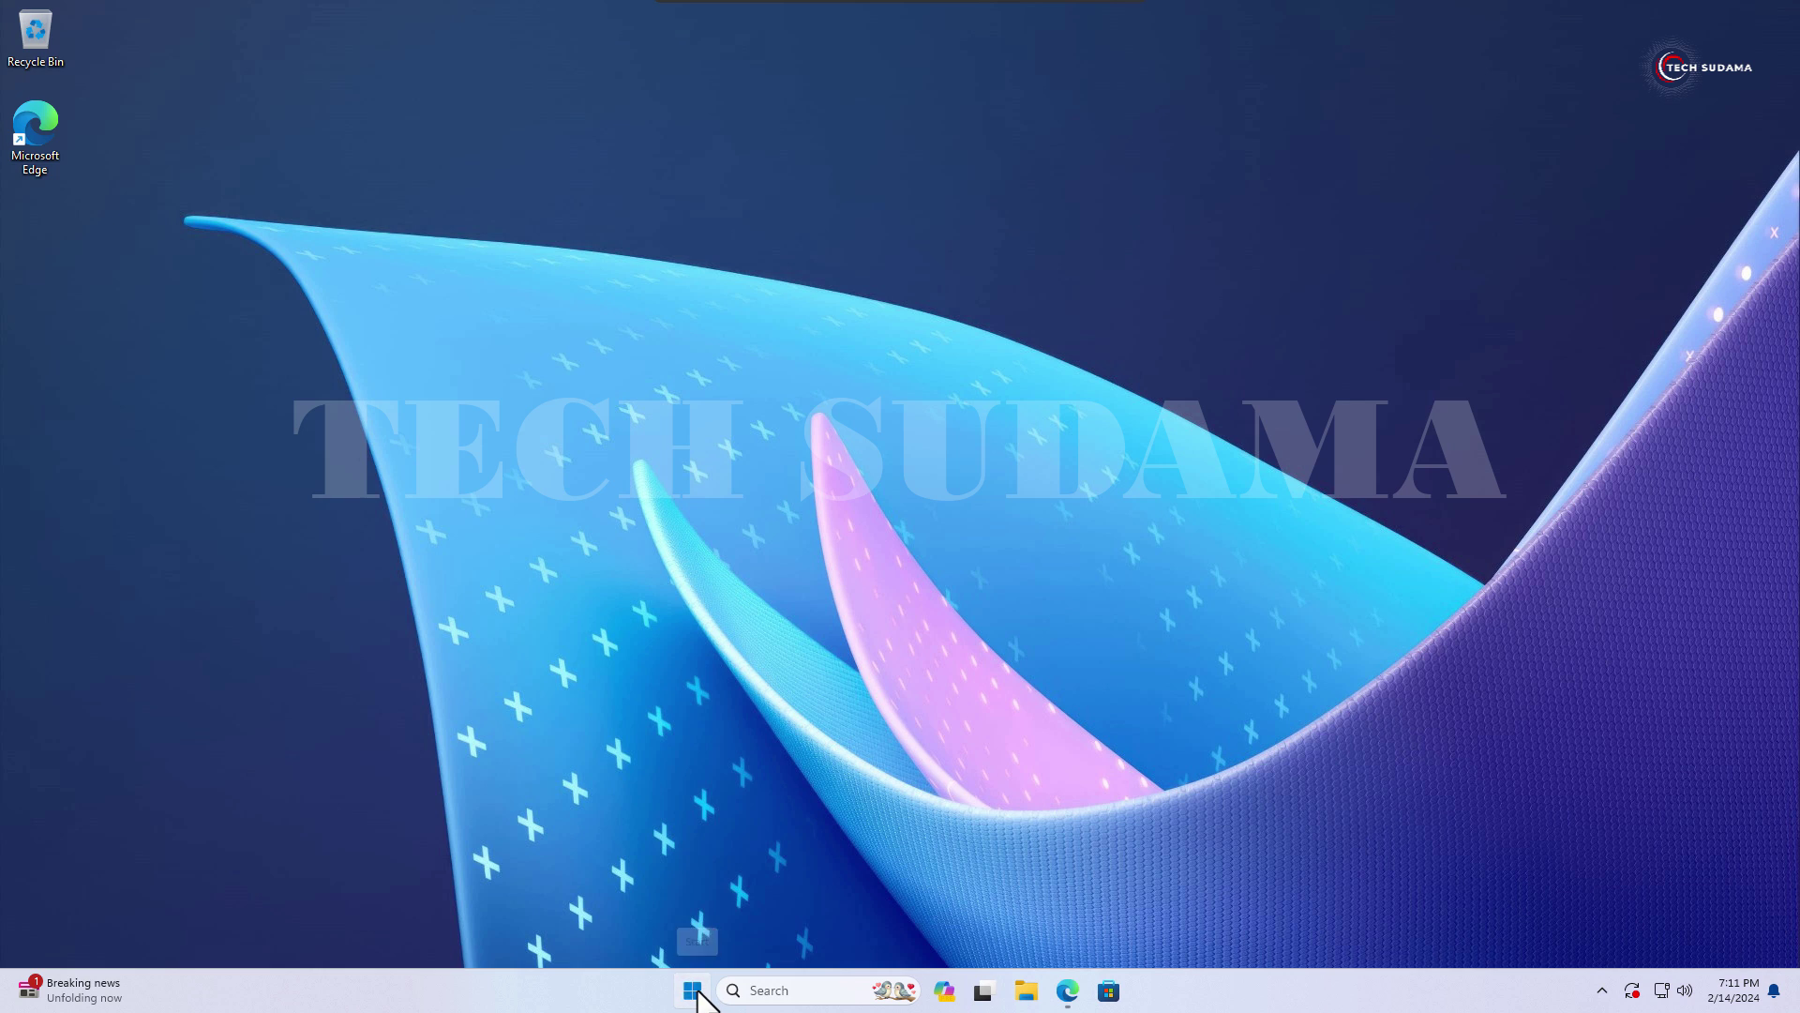
click(1130, 447)
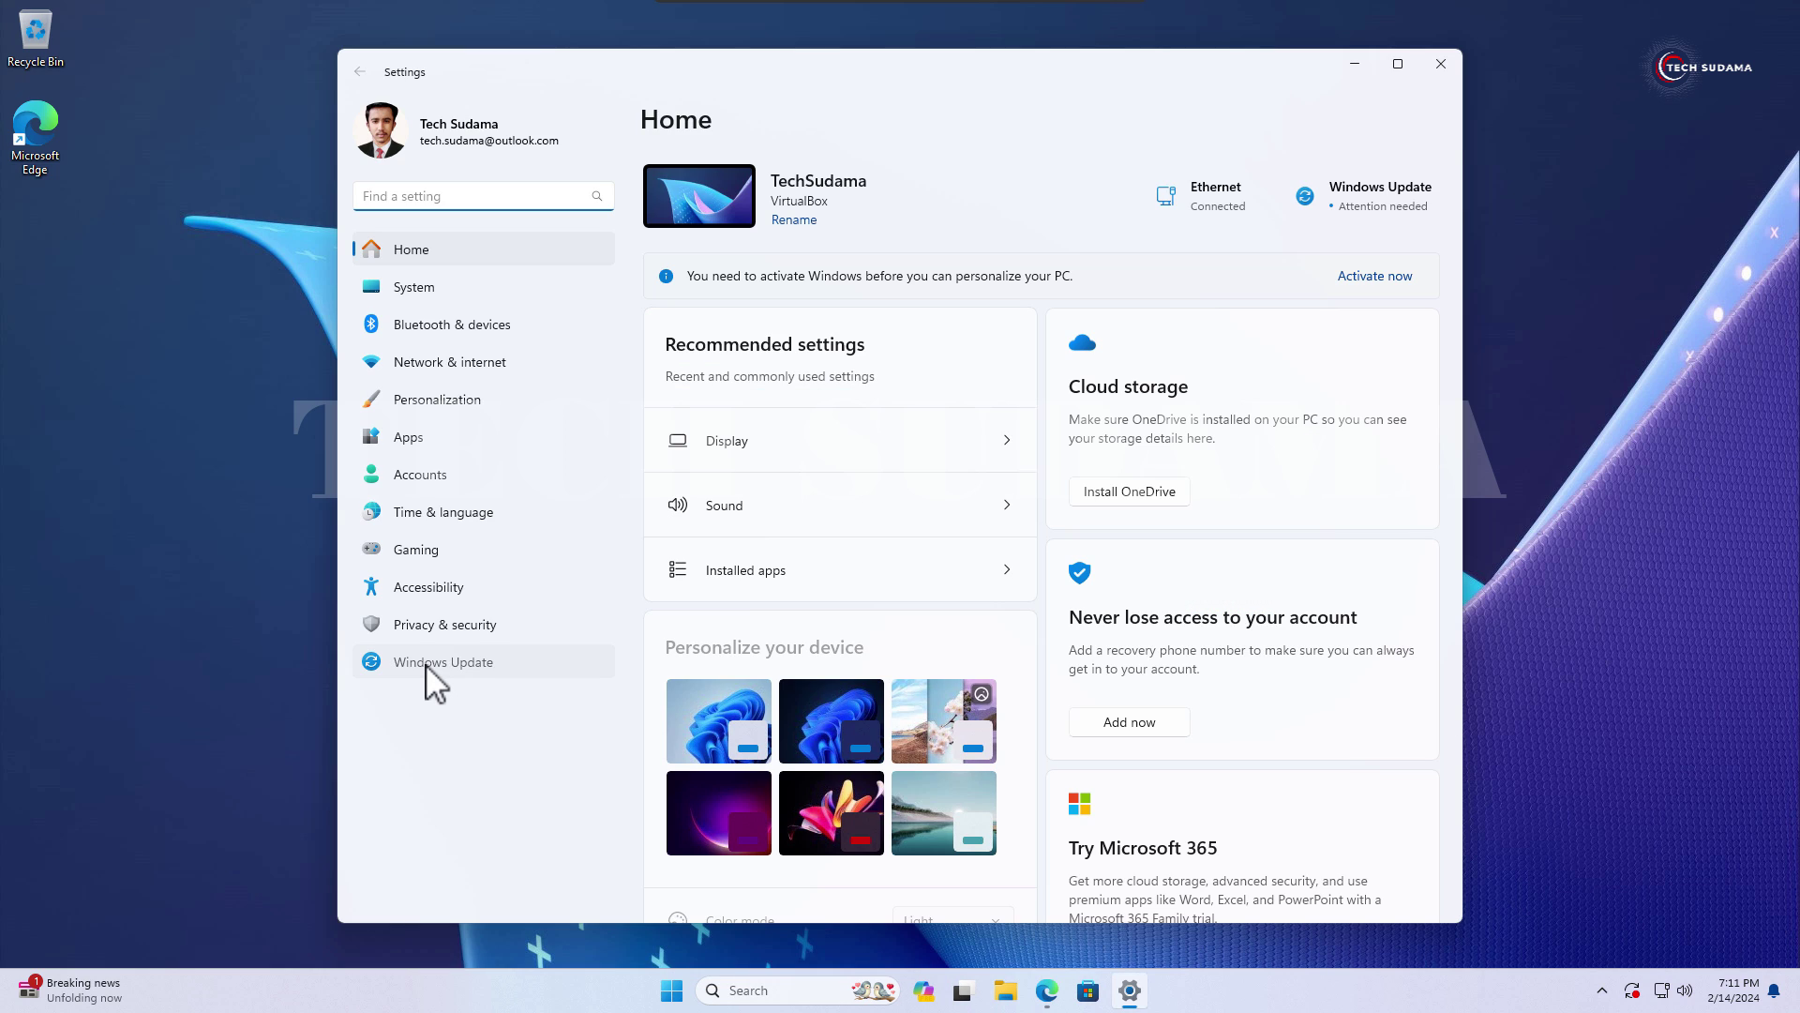
click(435, 675)
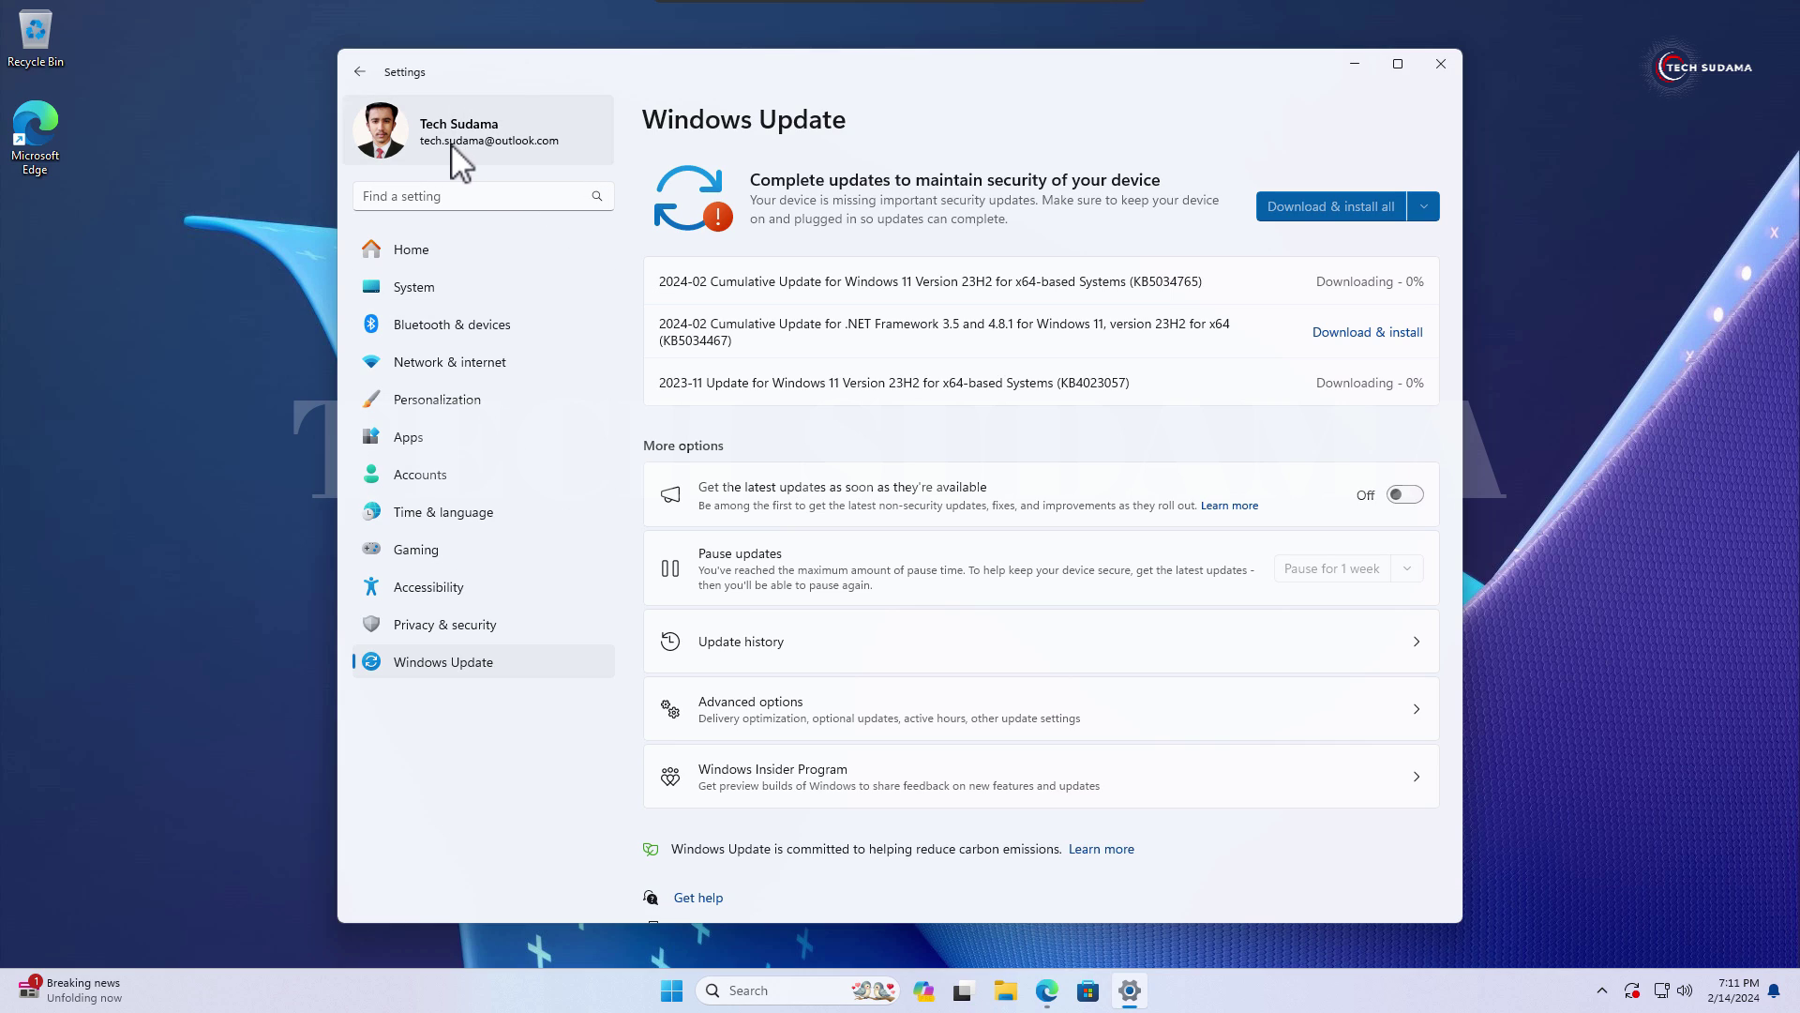
click(811, 782)
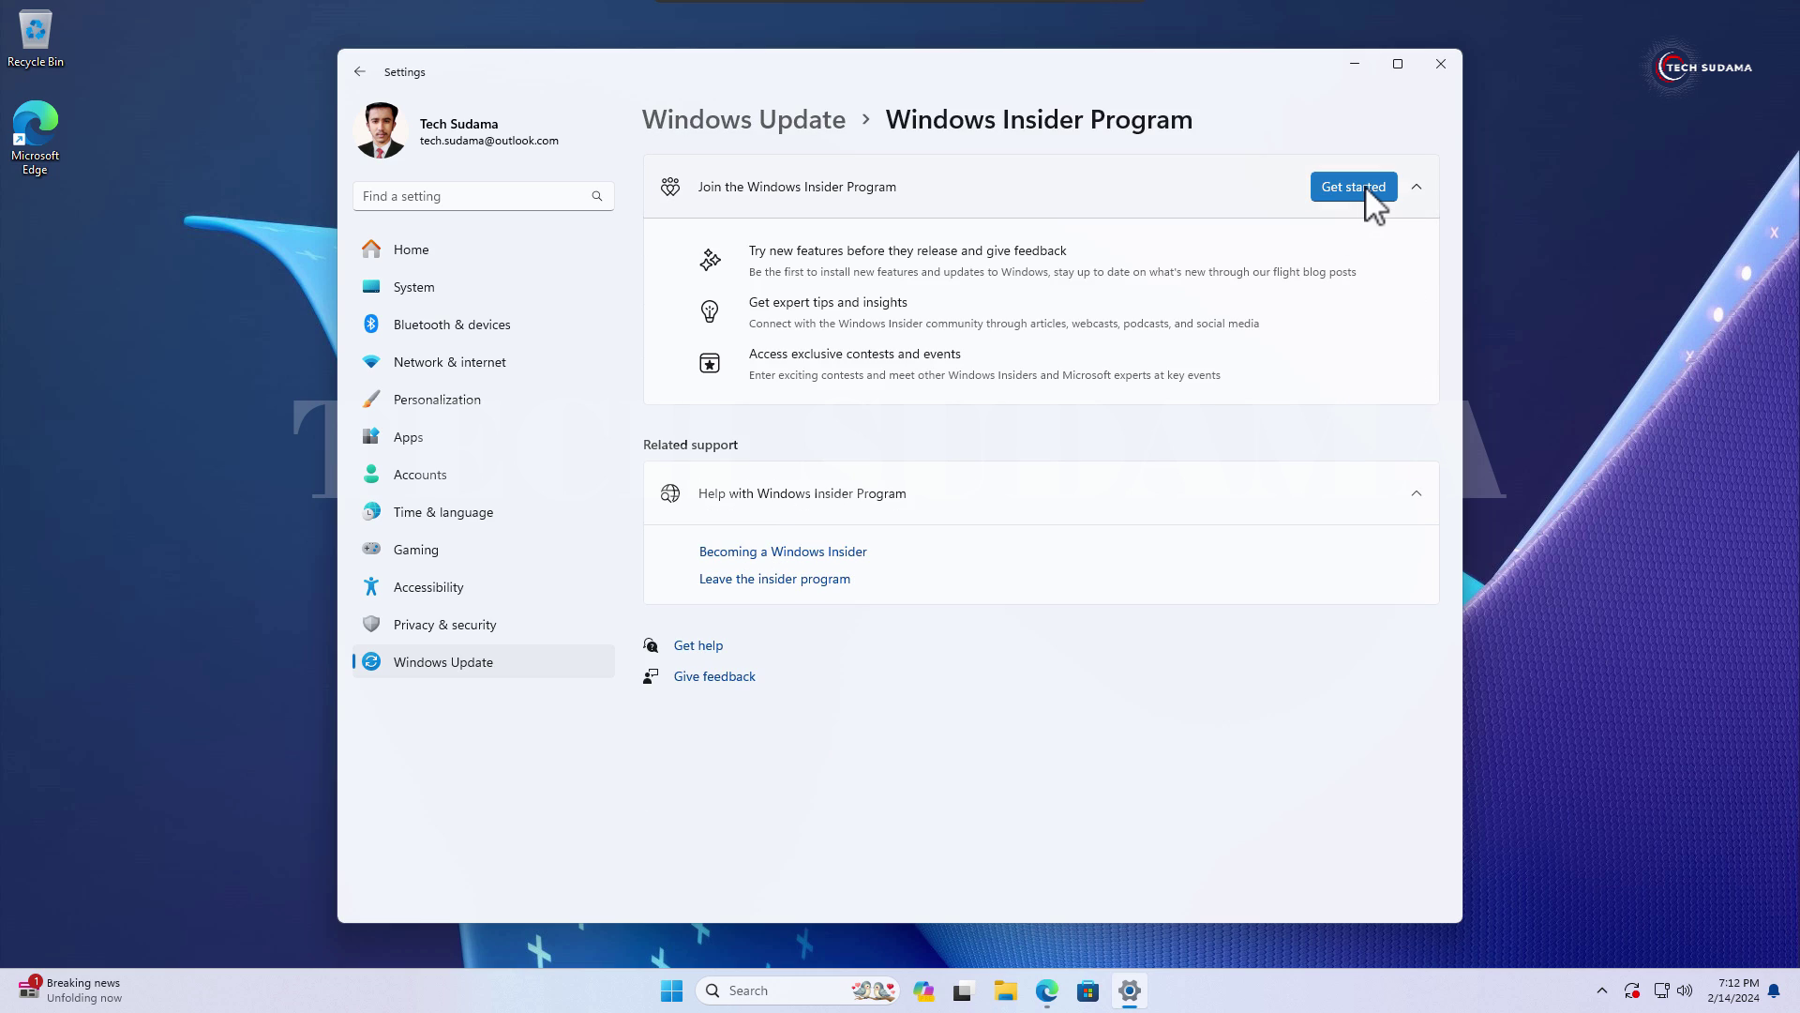
Begin Insider enrollment and choose to link the existing Microsoft account.
click(1359, 195)
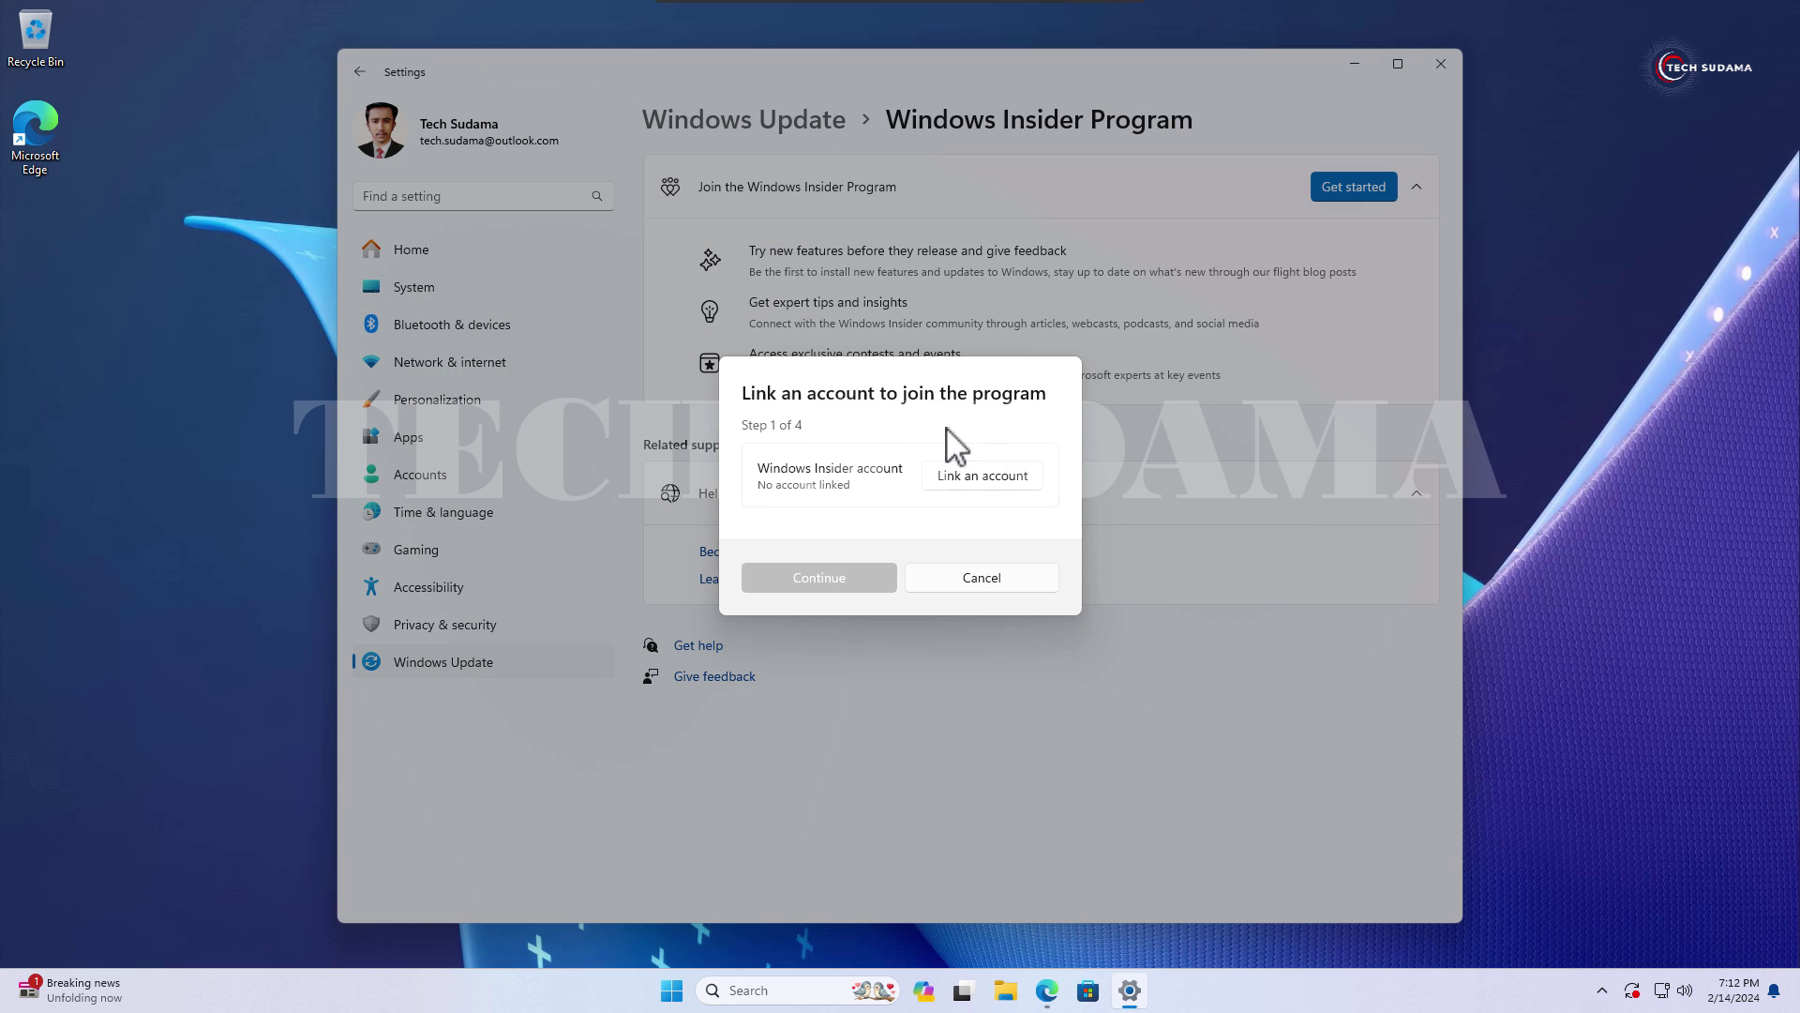
click(983, 479)
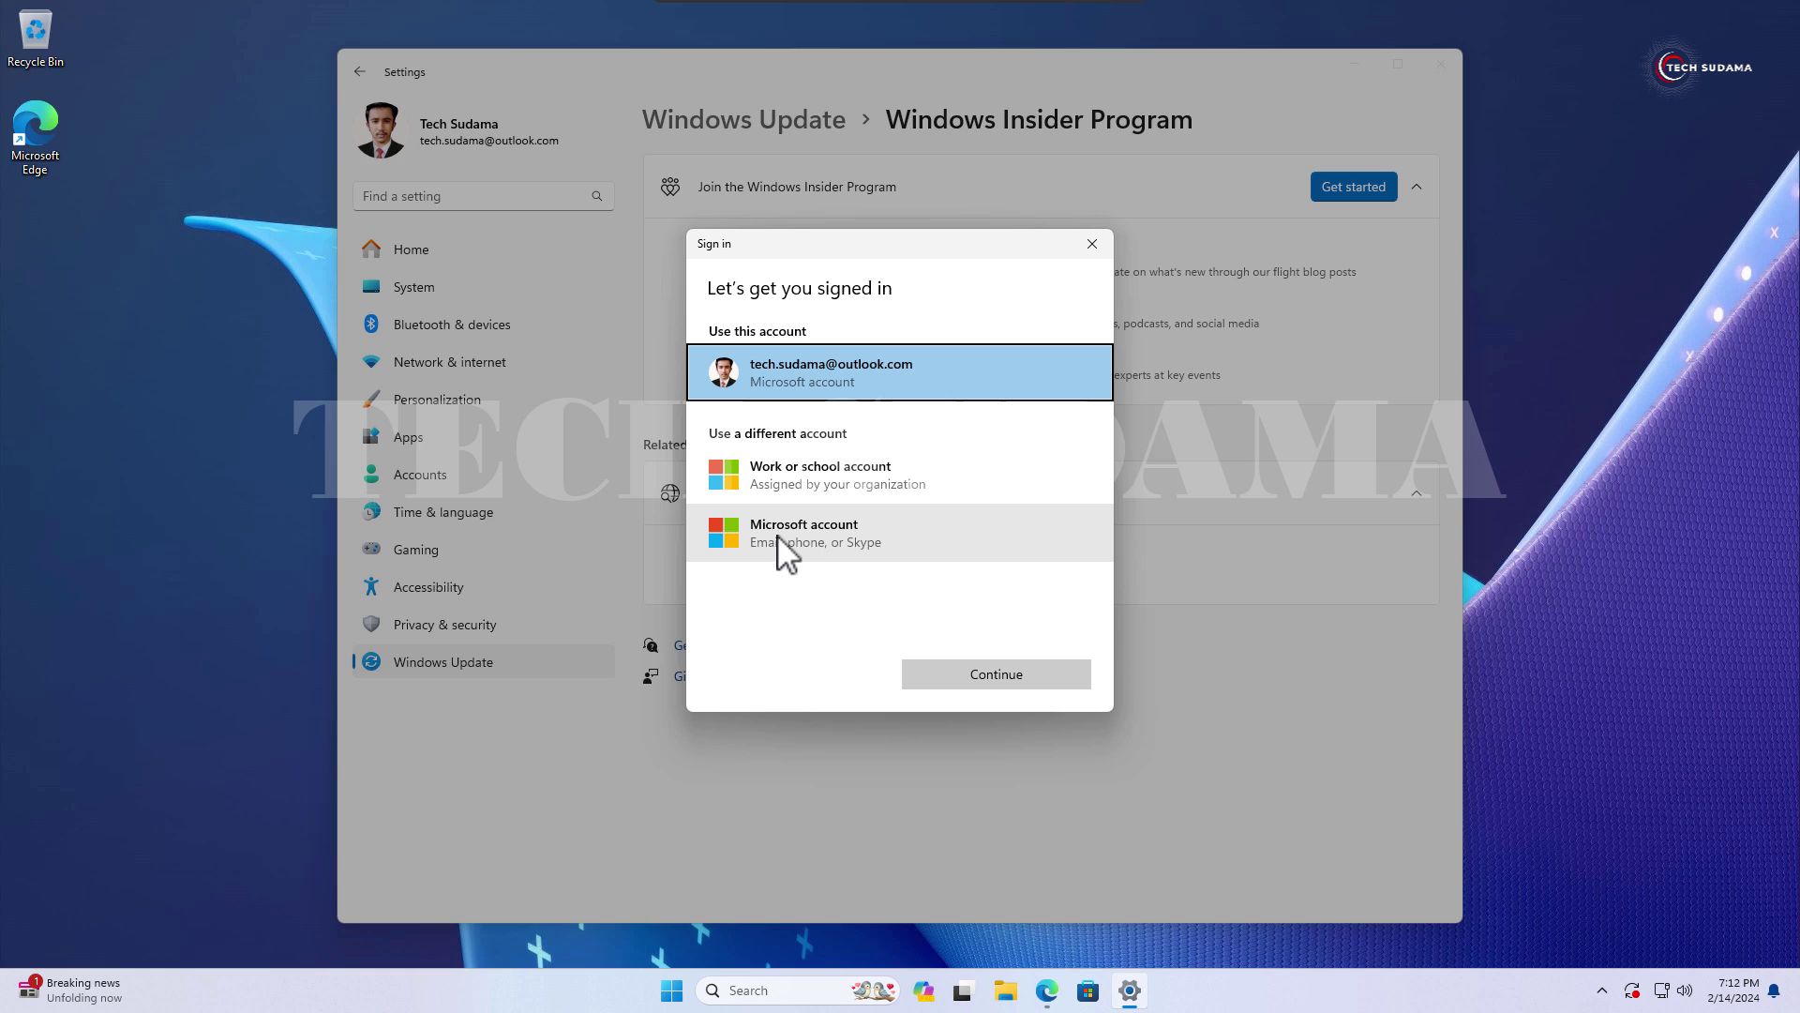
Confirm the signed-in account and choose the Canary Channel for Insider builds.
click(997, 671)
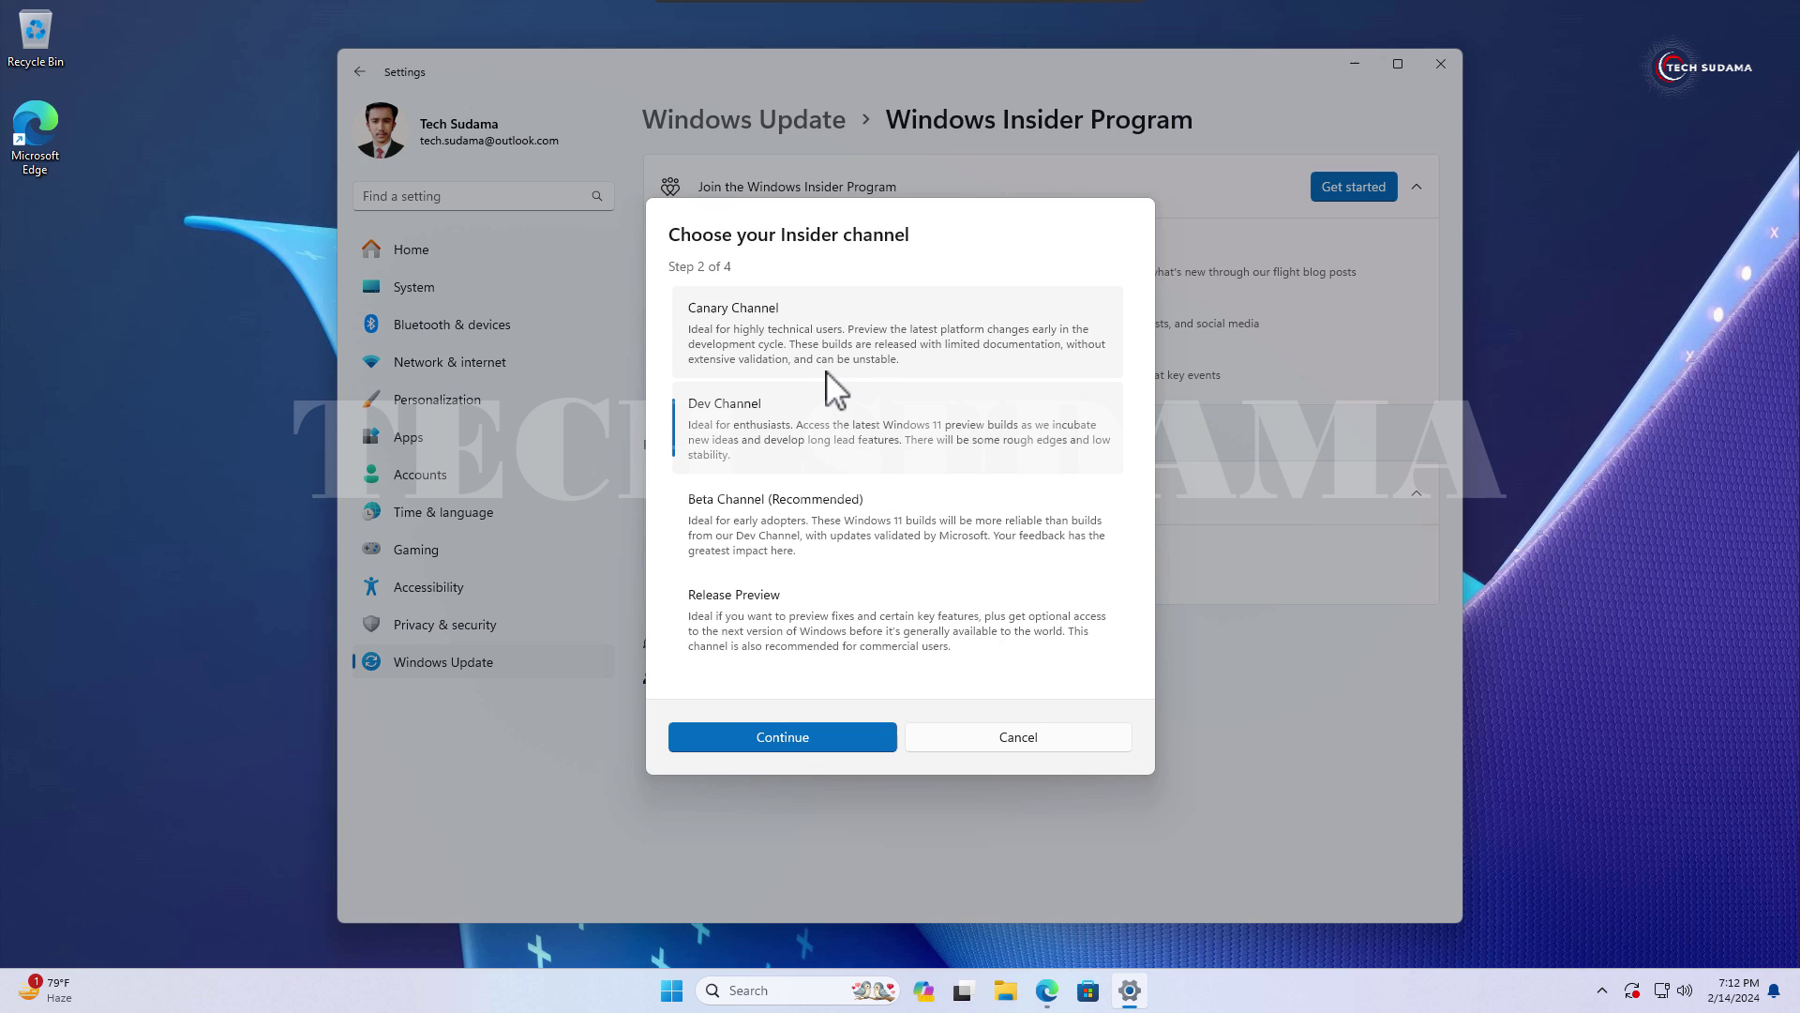
click(803, 341)
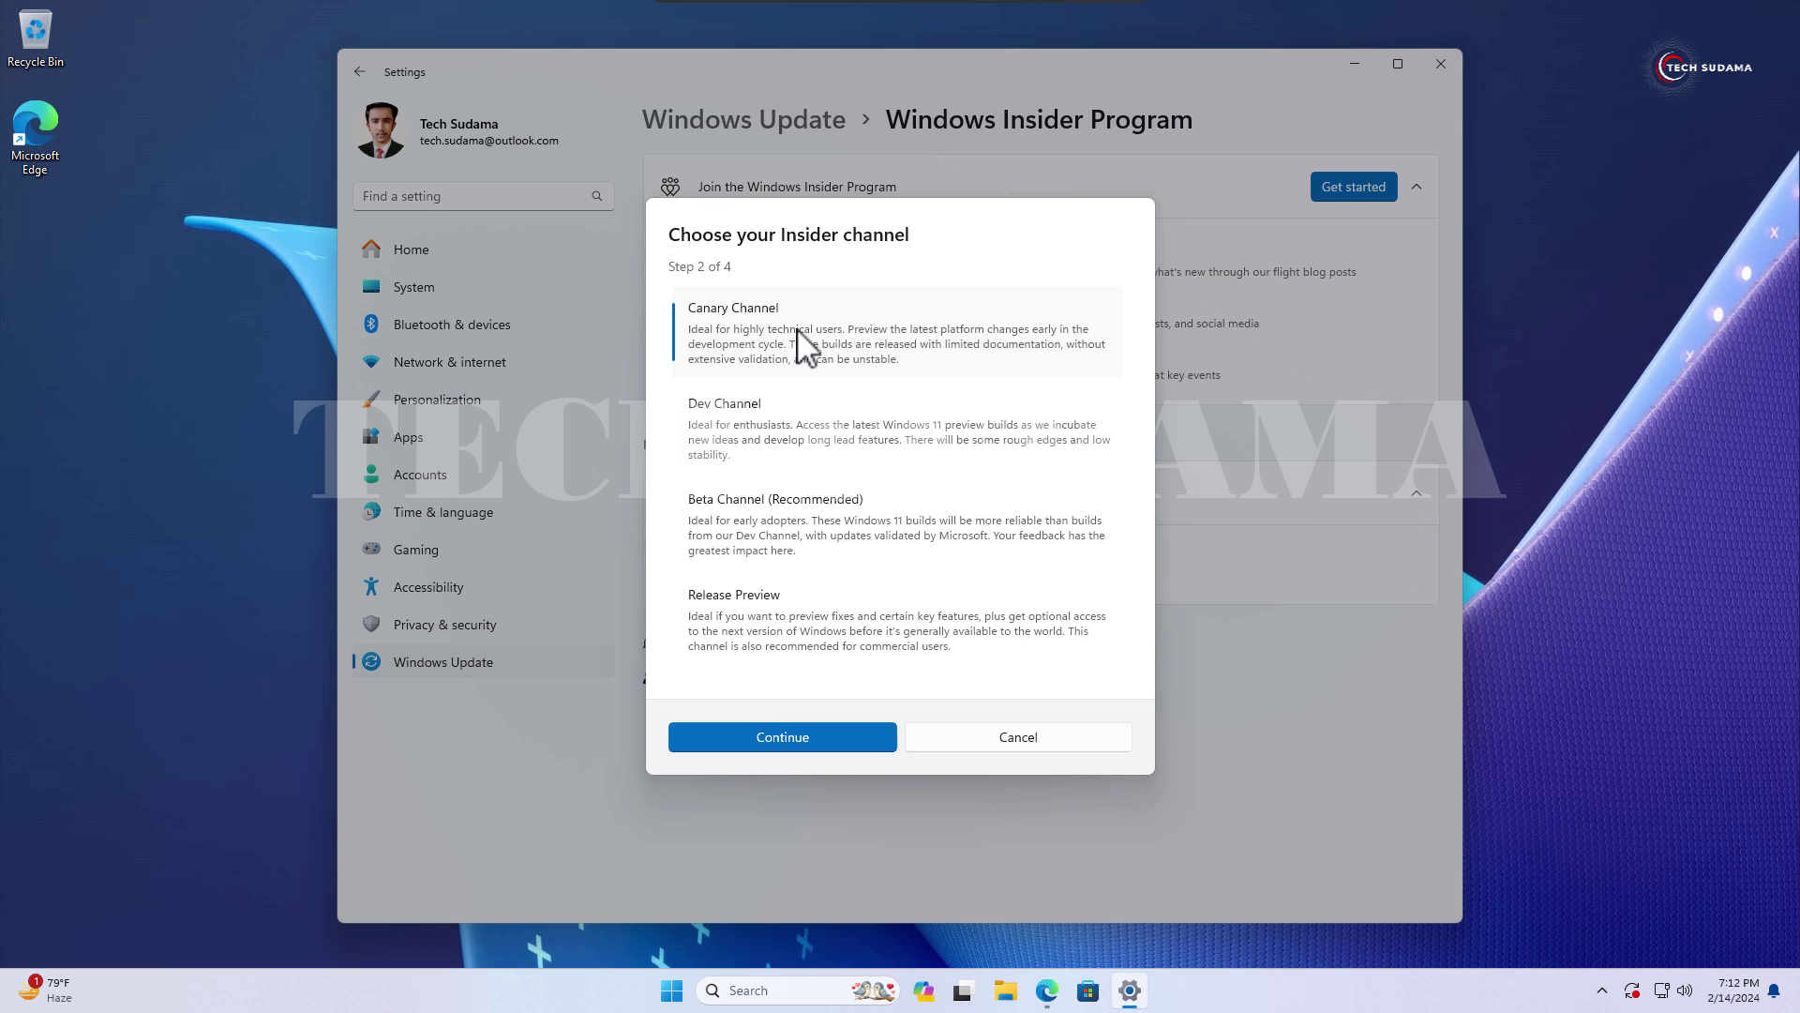
click(796, 430)
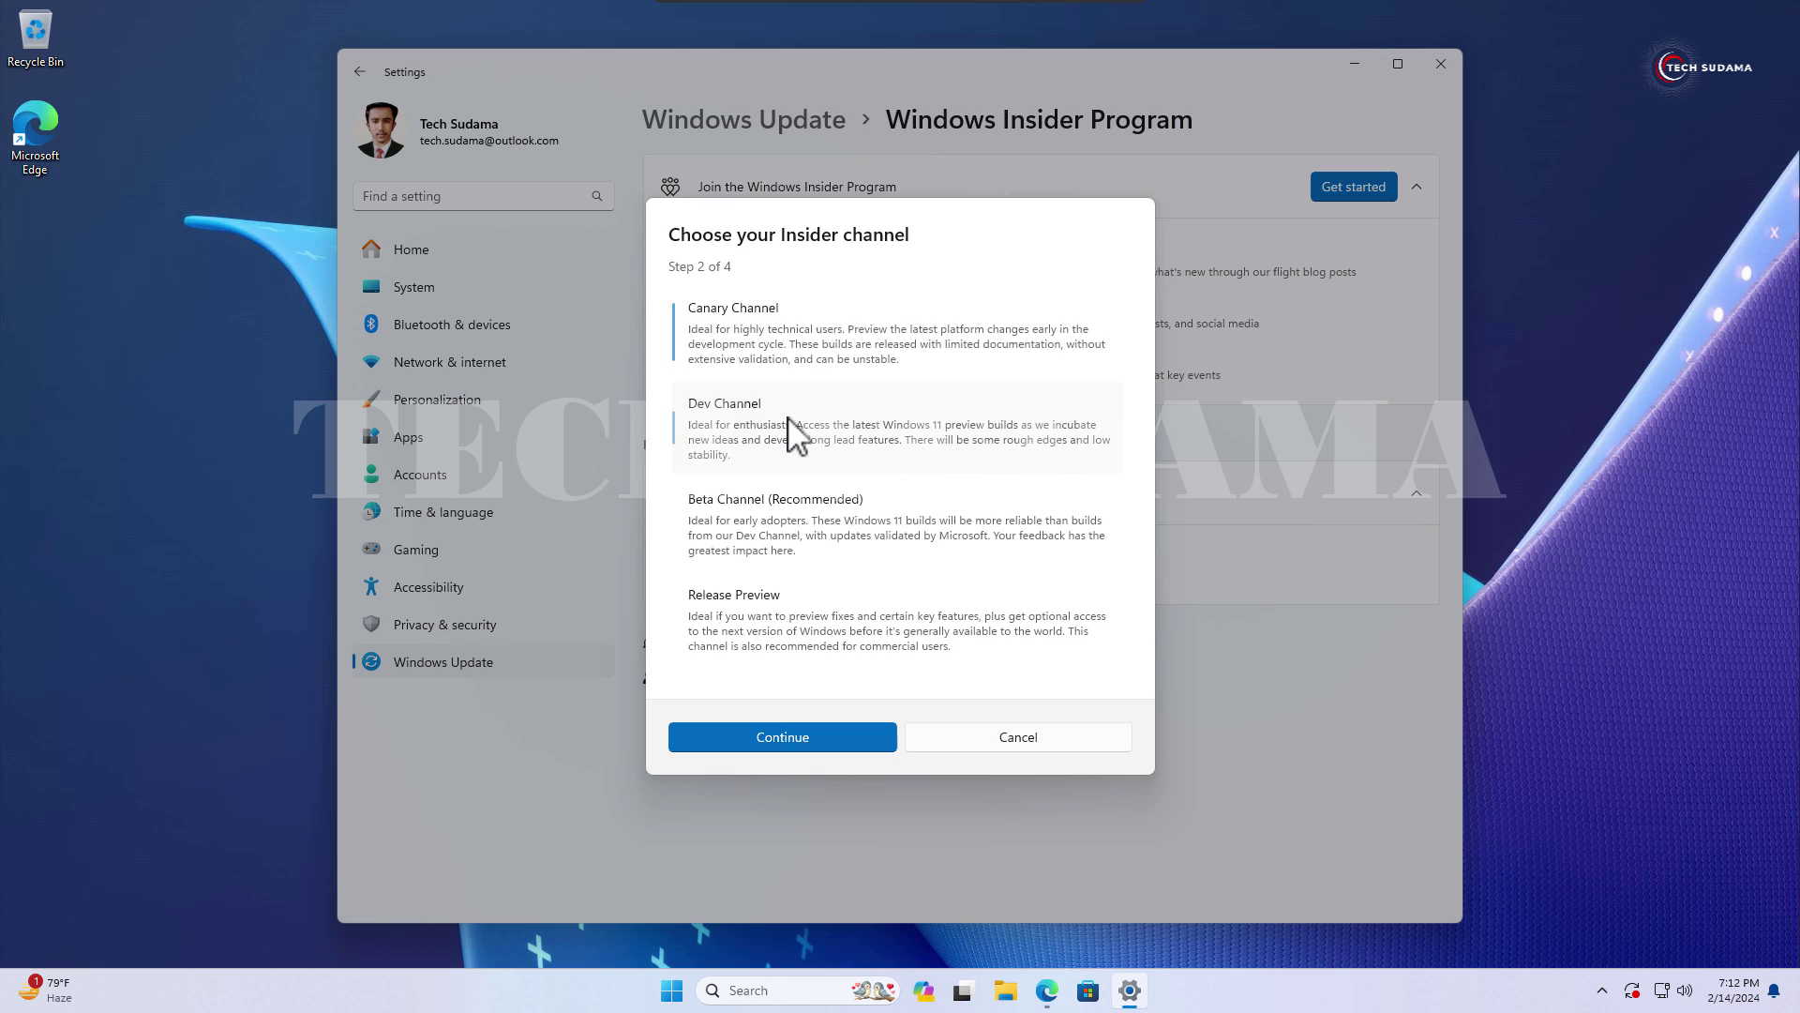
click(773, 337)
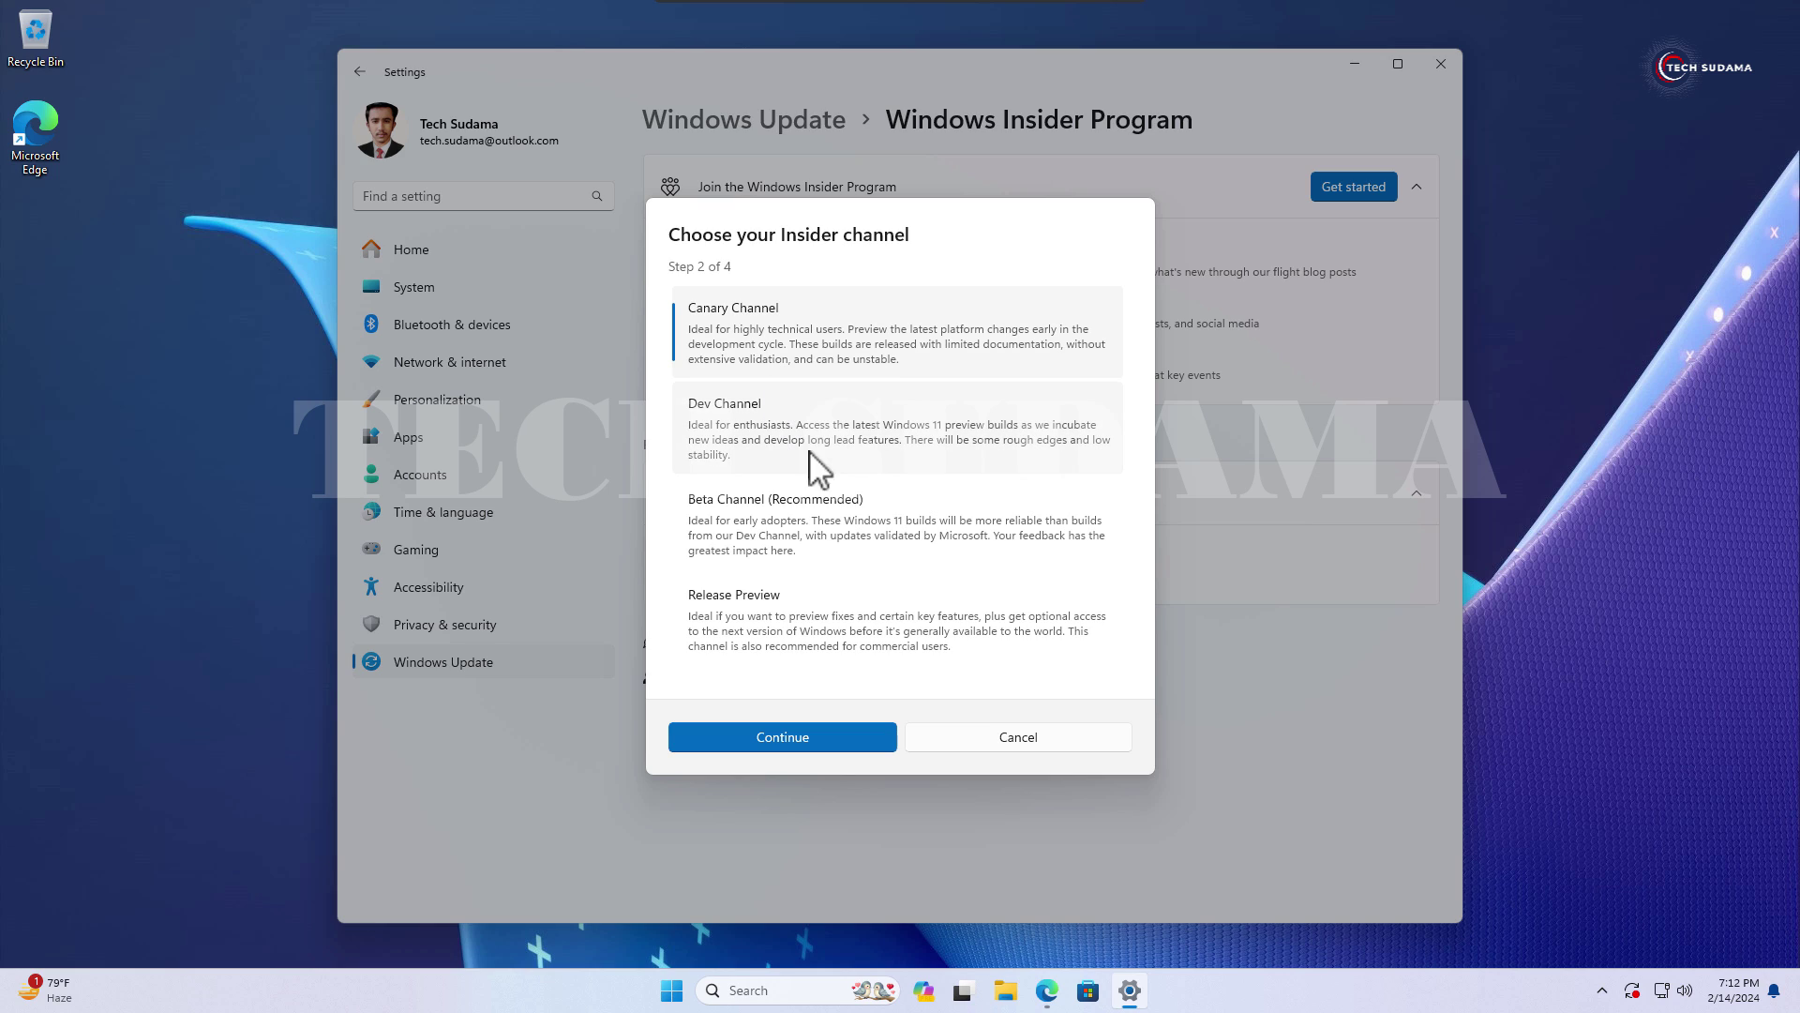
click(803, 737)
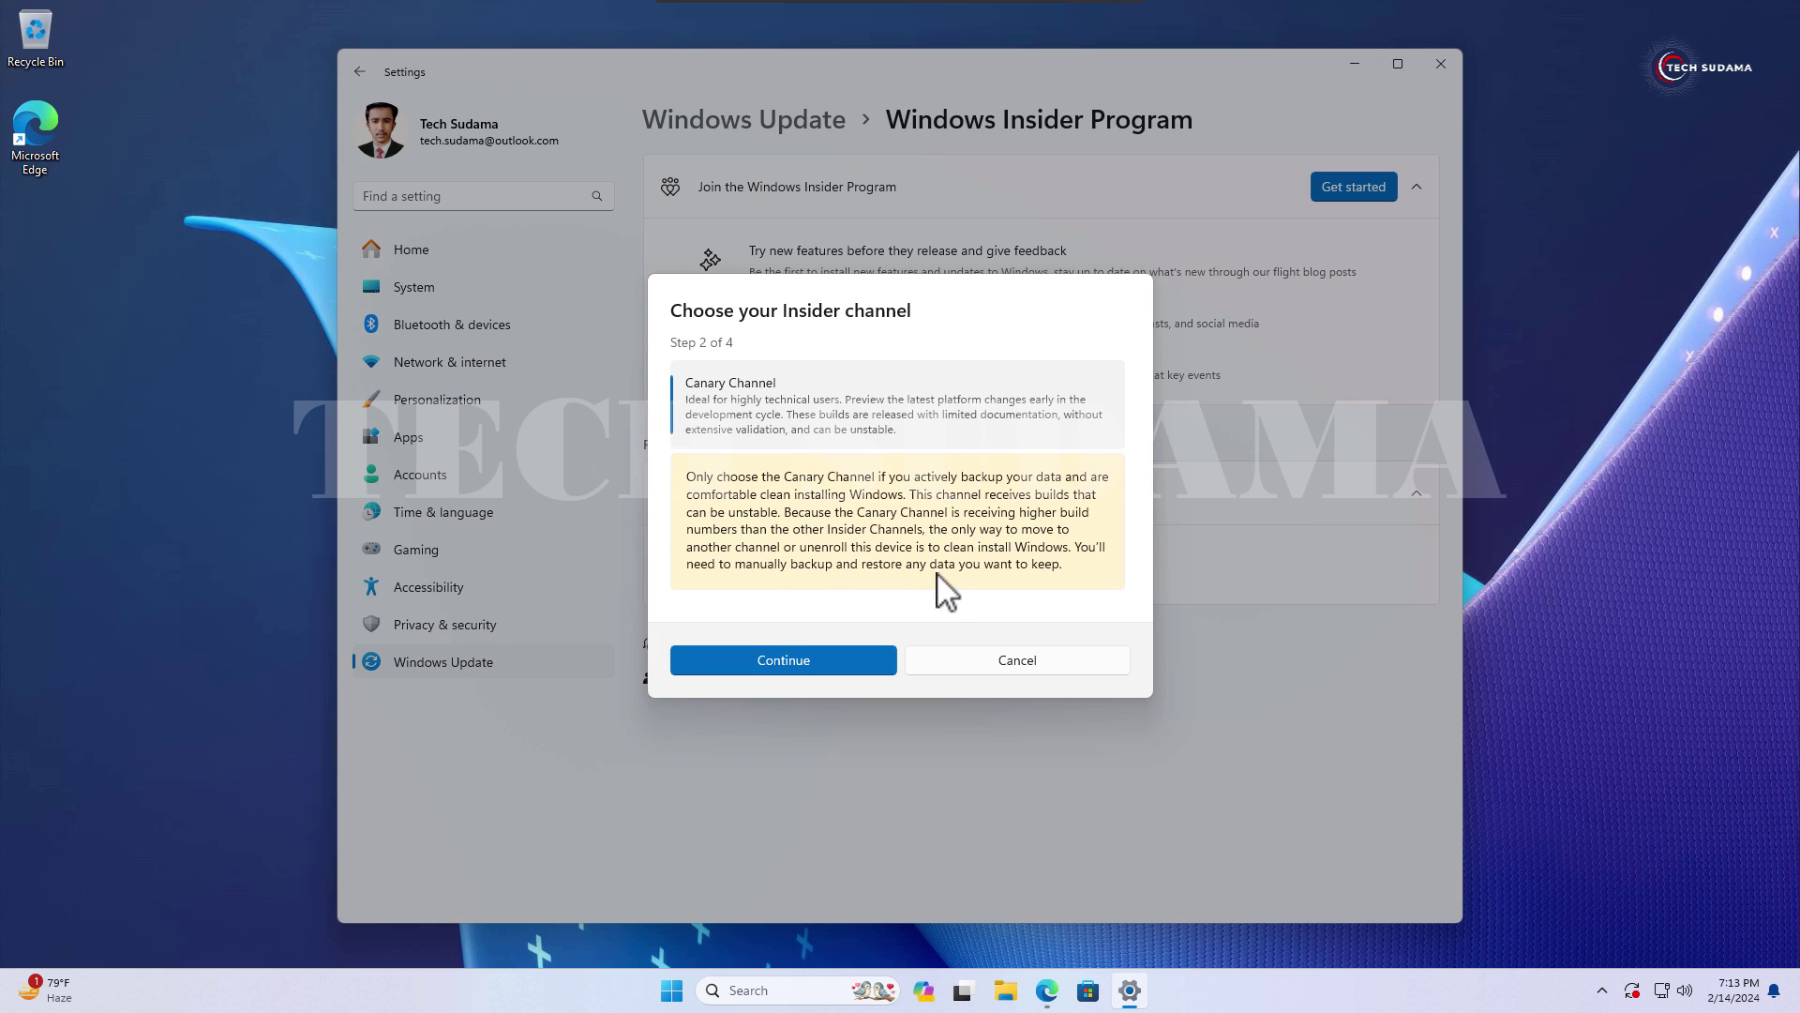
Accept the Canary warning and Insider agreements, then restart the device.
click(789, 659)
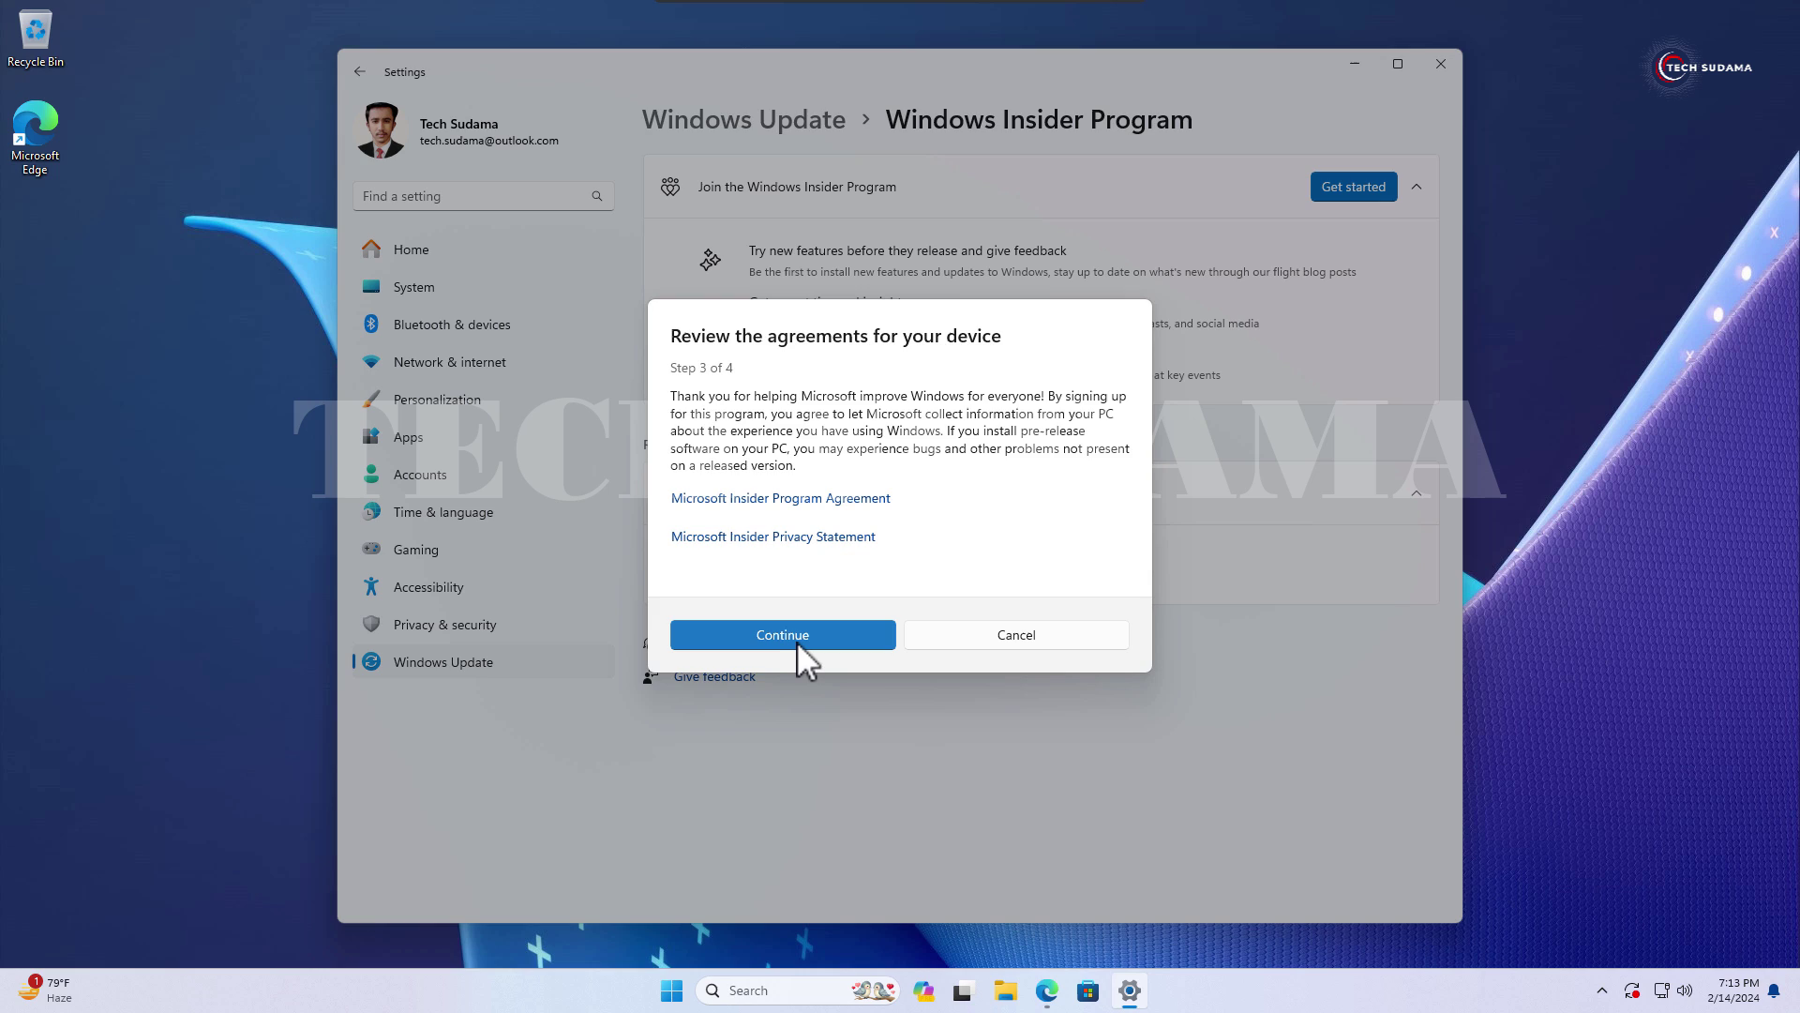
click(795, 638)
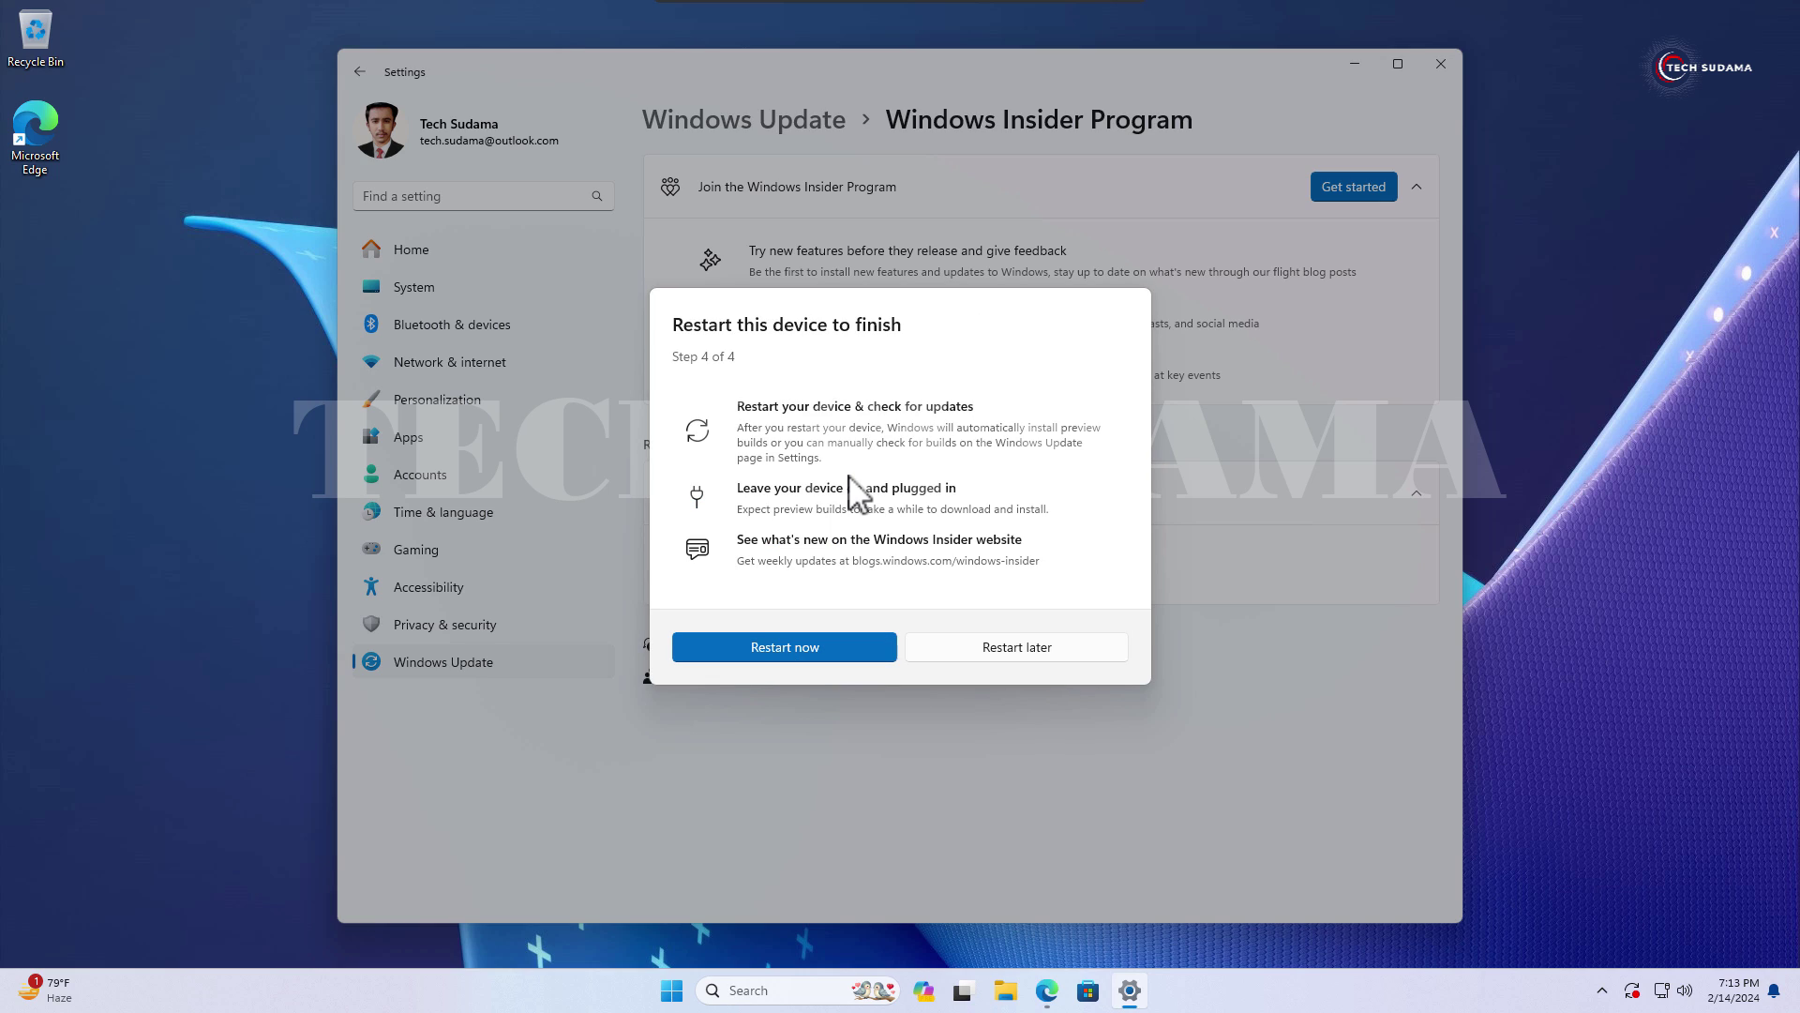
click(785, 648)
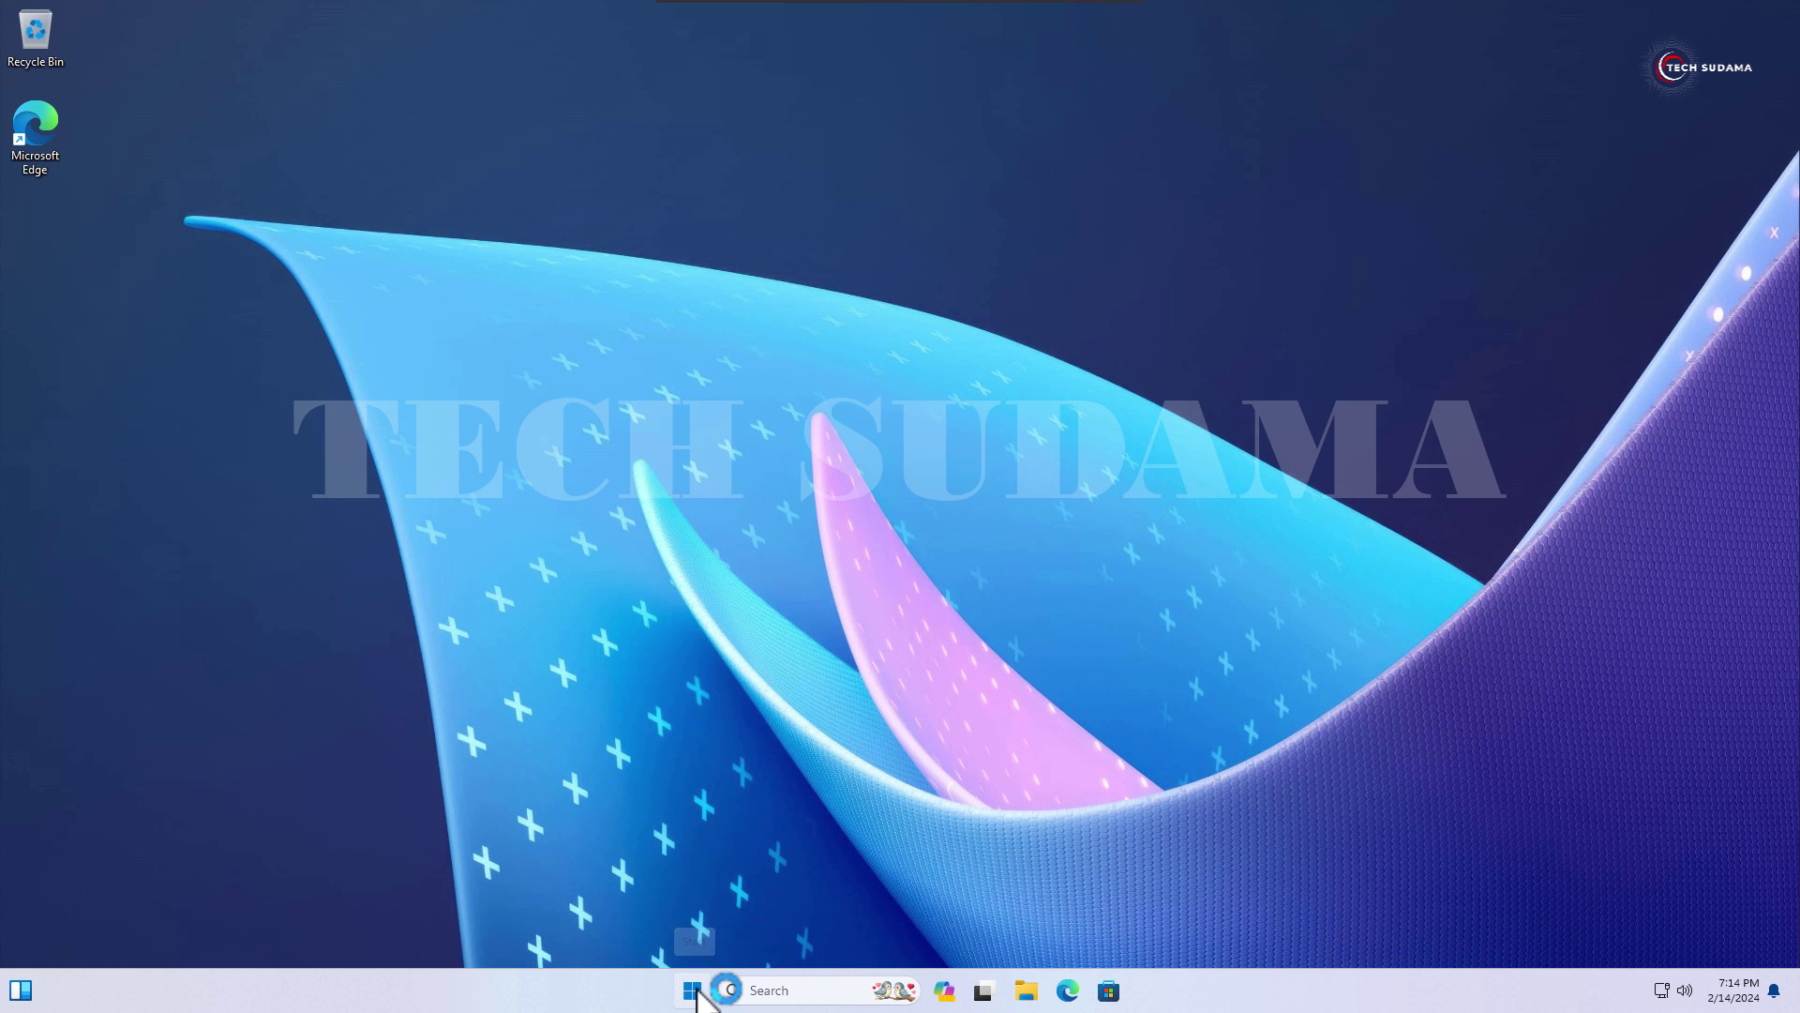
click(691, 991)
click(1134, 450)
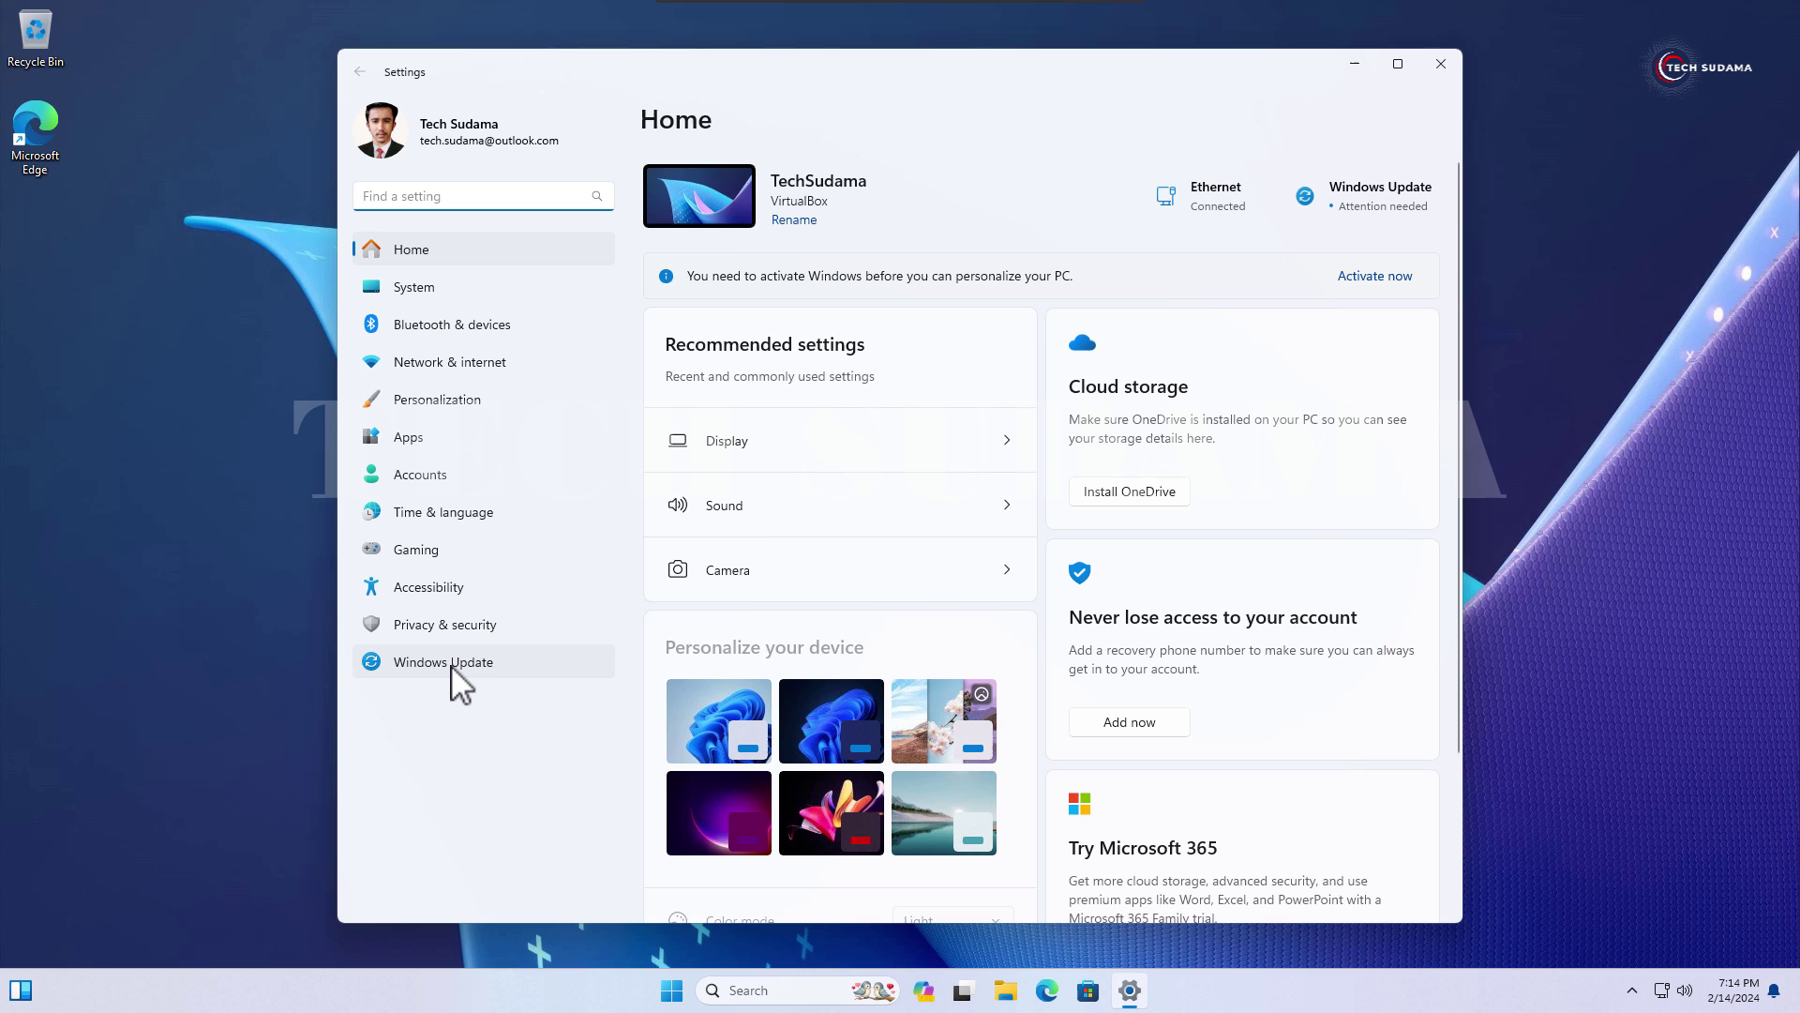
click(453, 667)
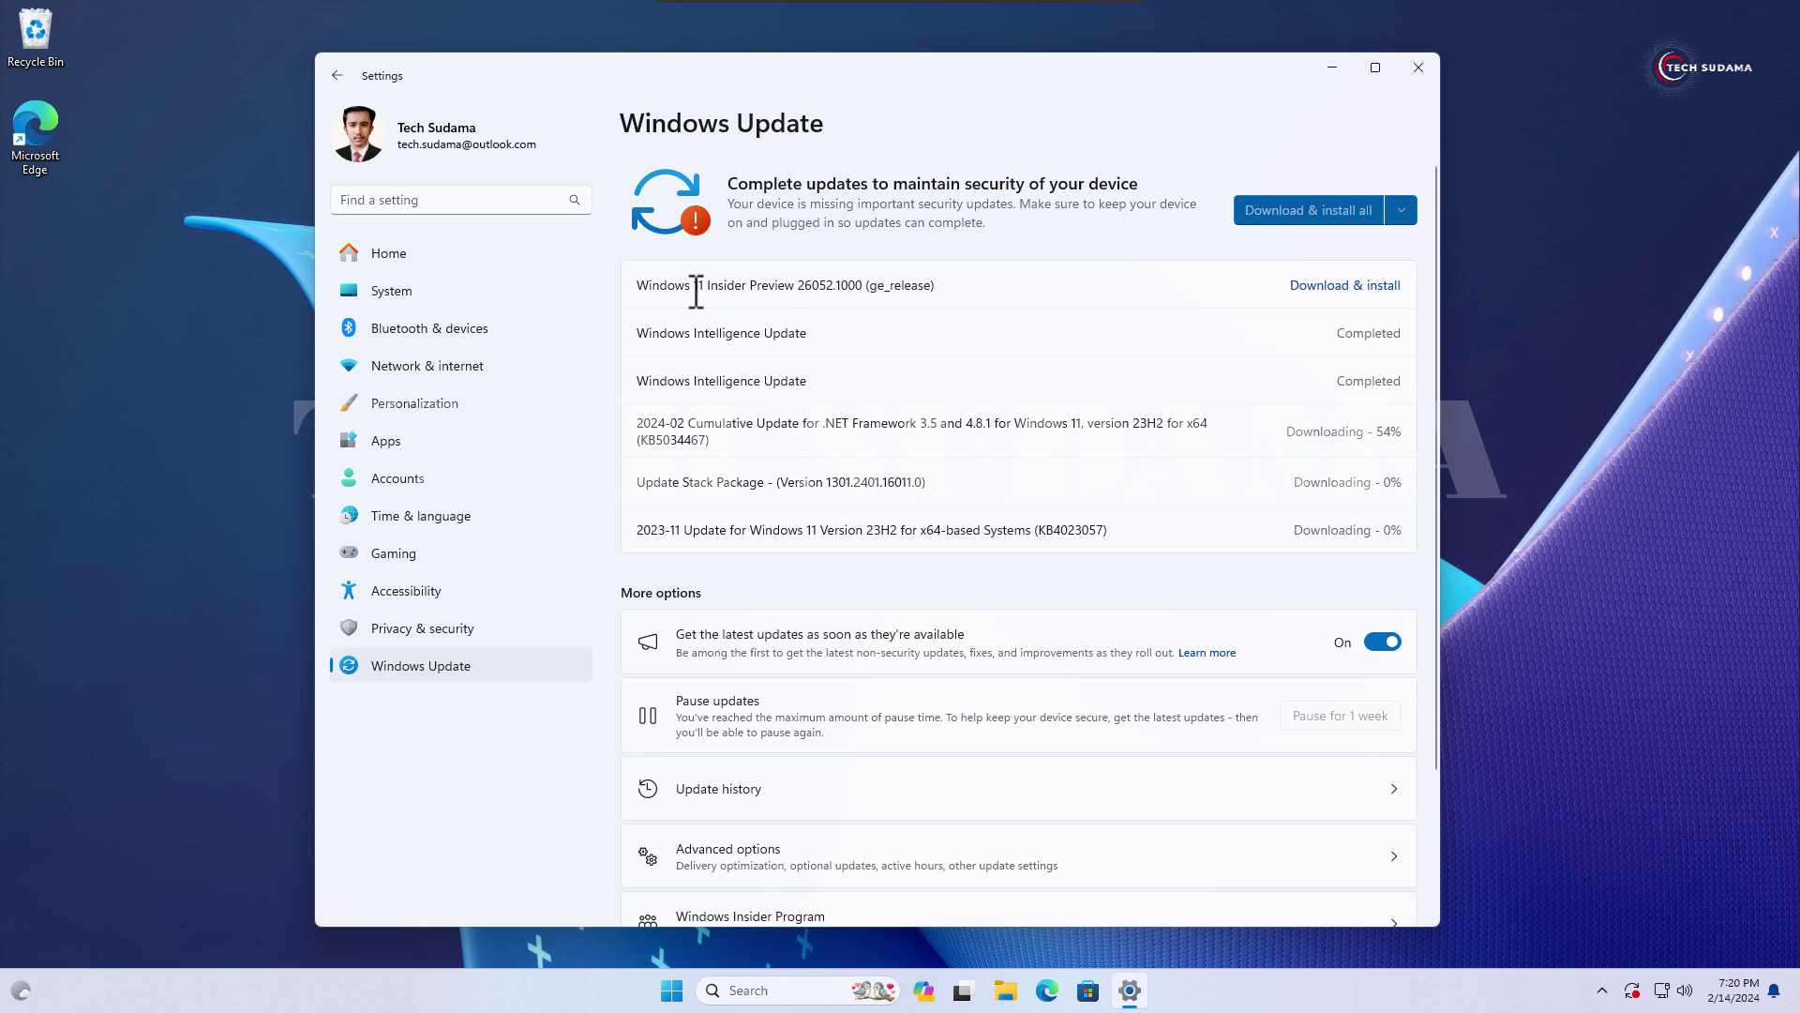
drag(783, 287, 1033, 288)
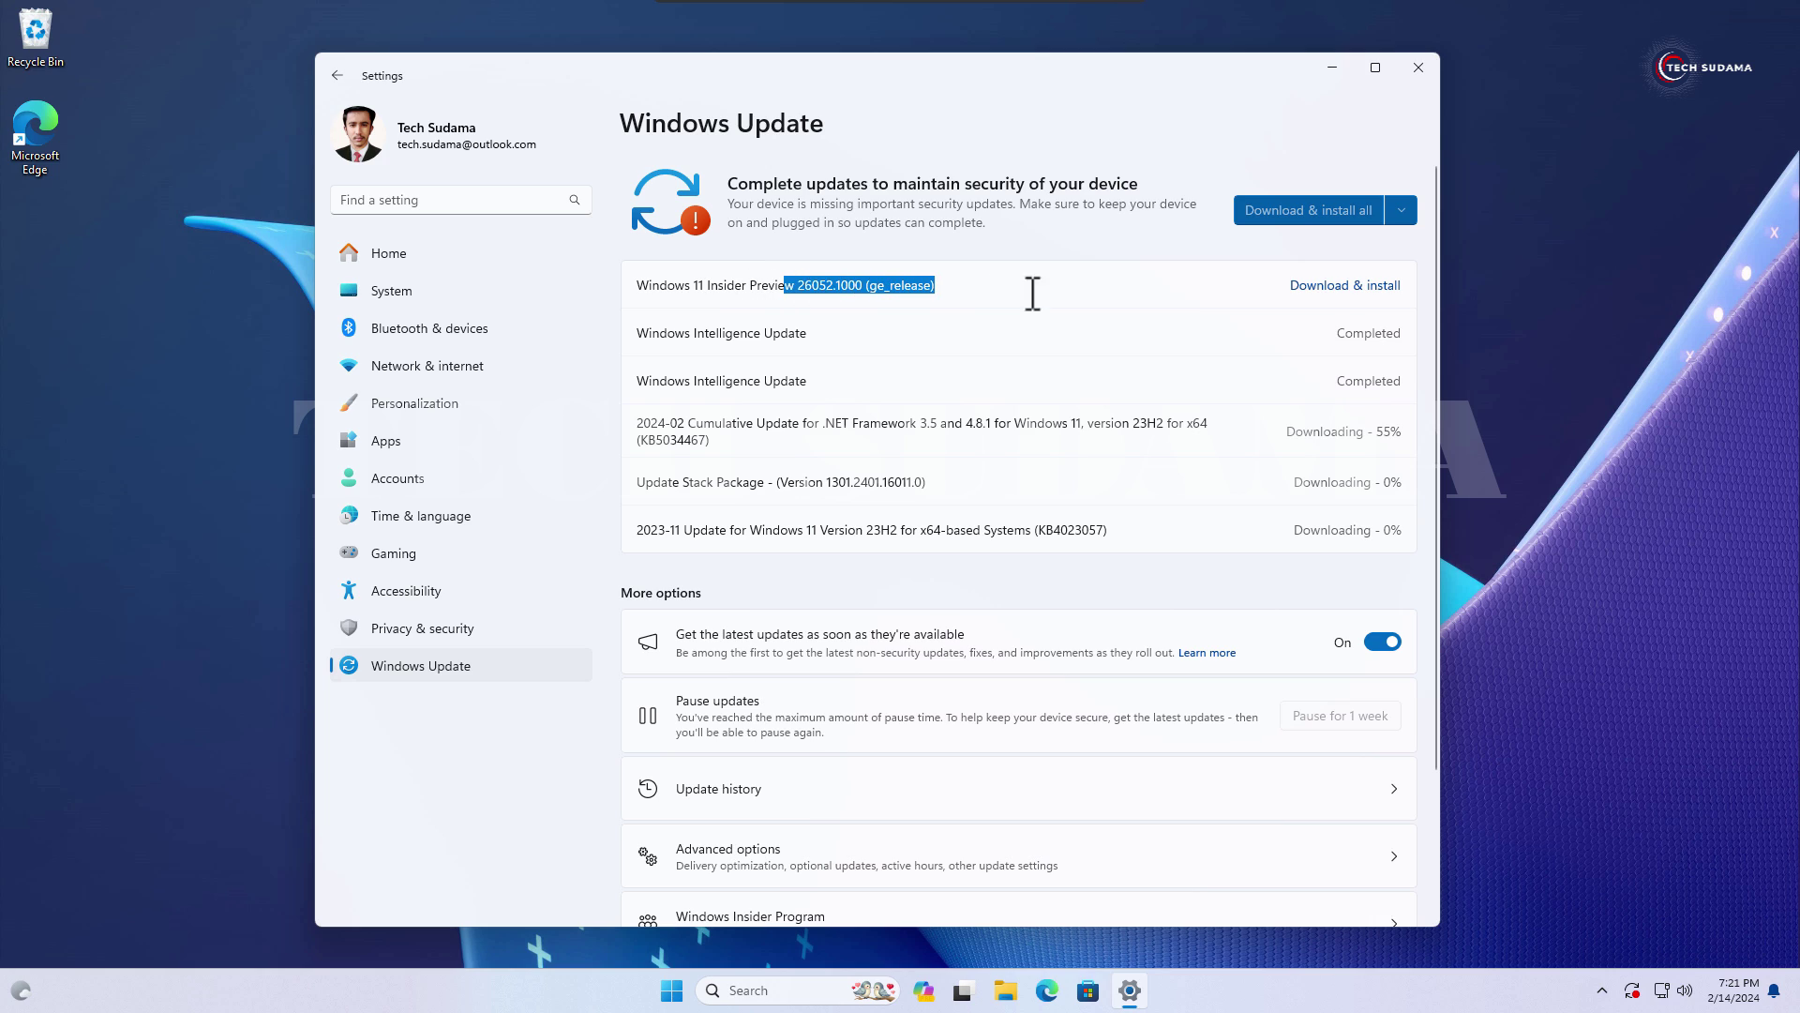
click(1406, 292)
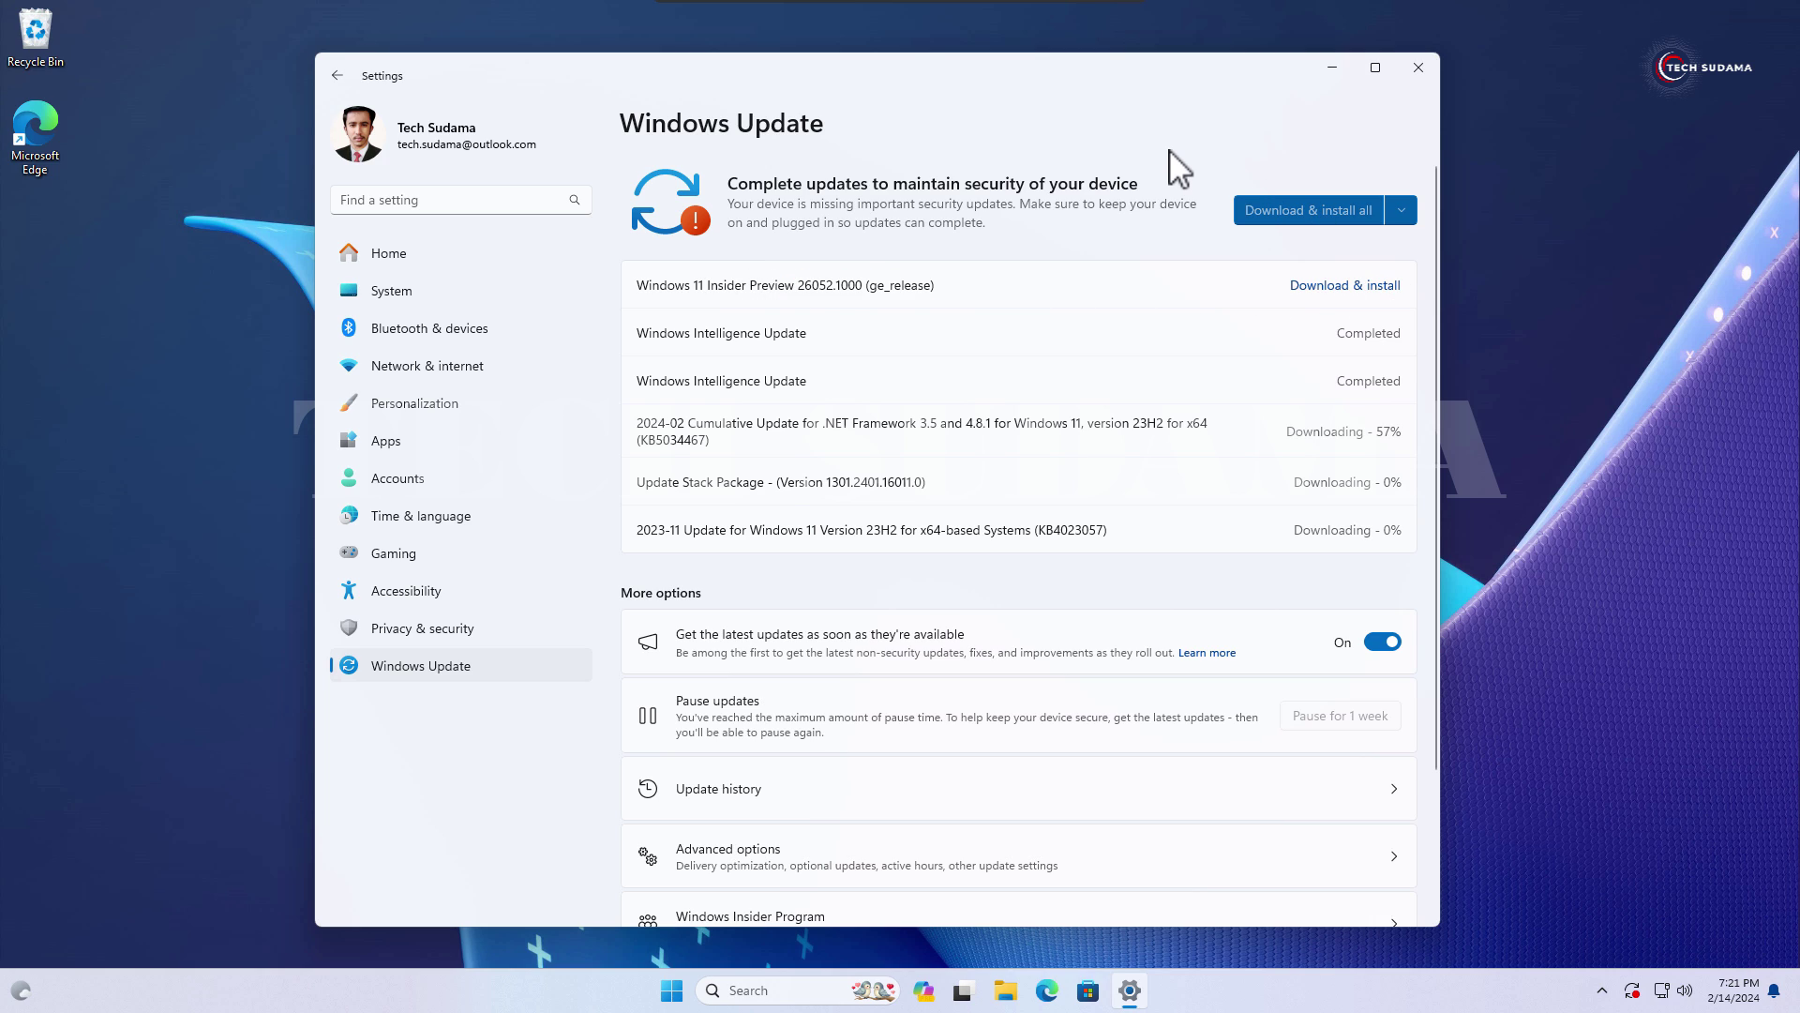
click(1419, 68)
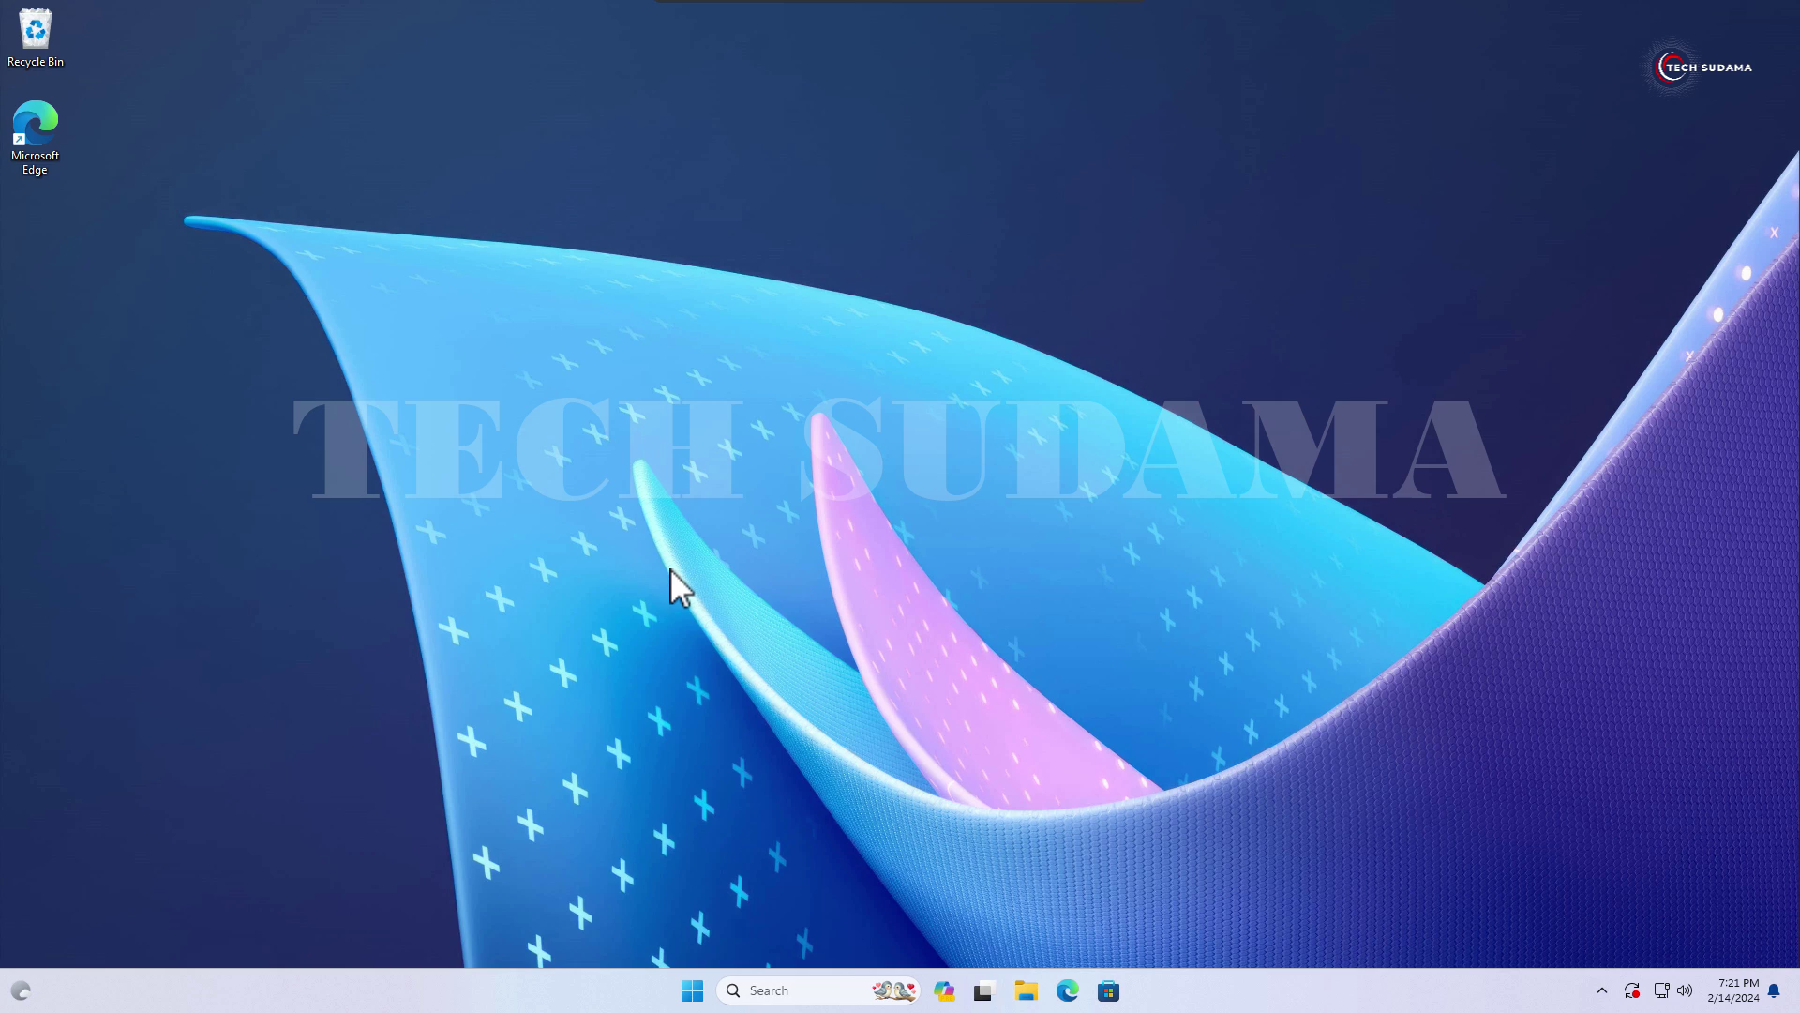
In Edge, go from Download Windows 11 to the Windows 10/11 Insider Preview downloads page.
click(1068, 991)
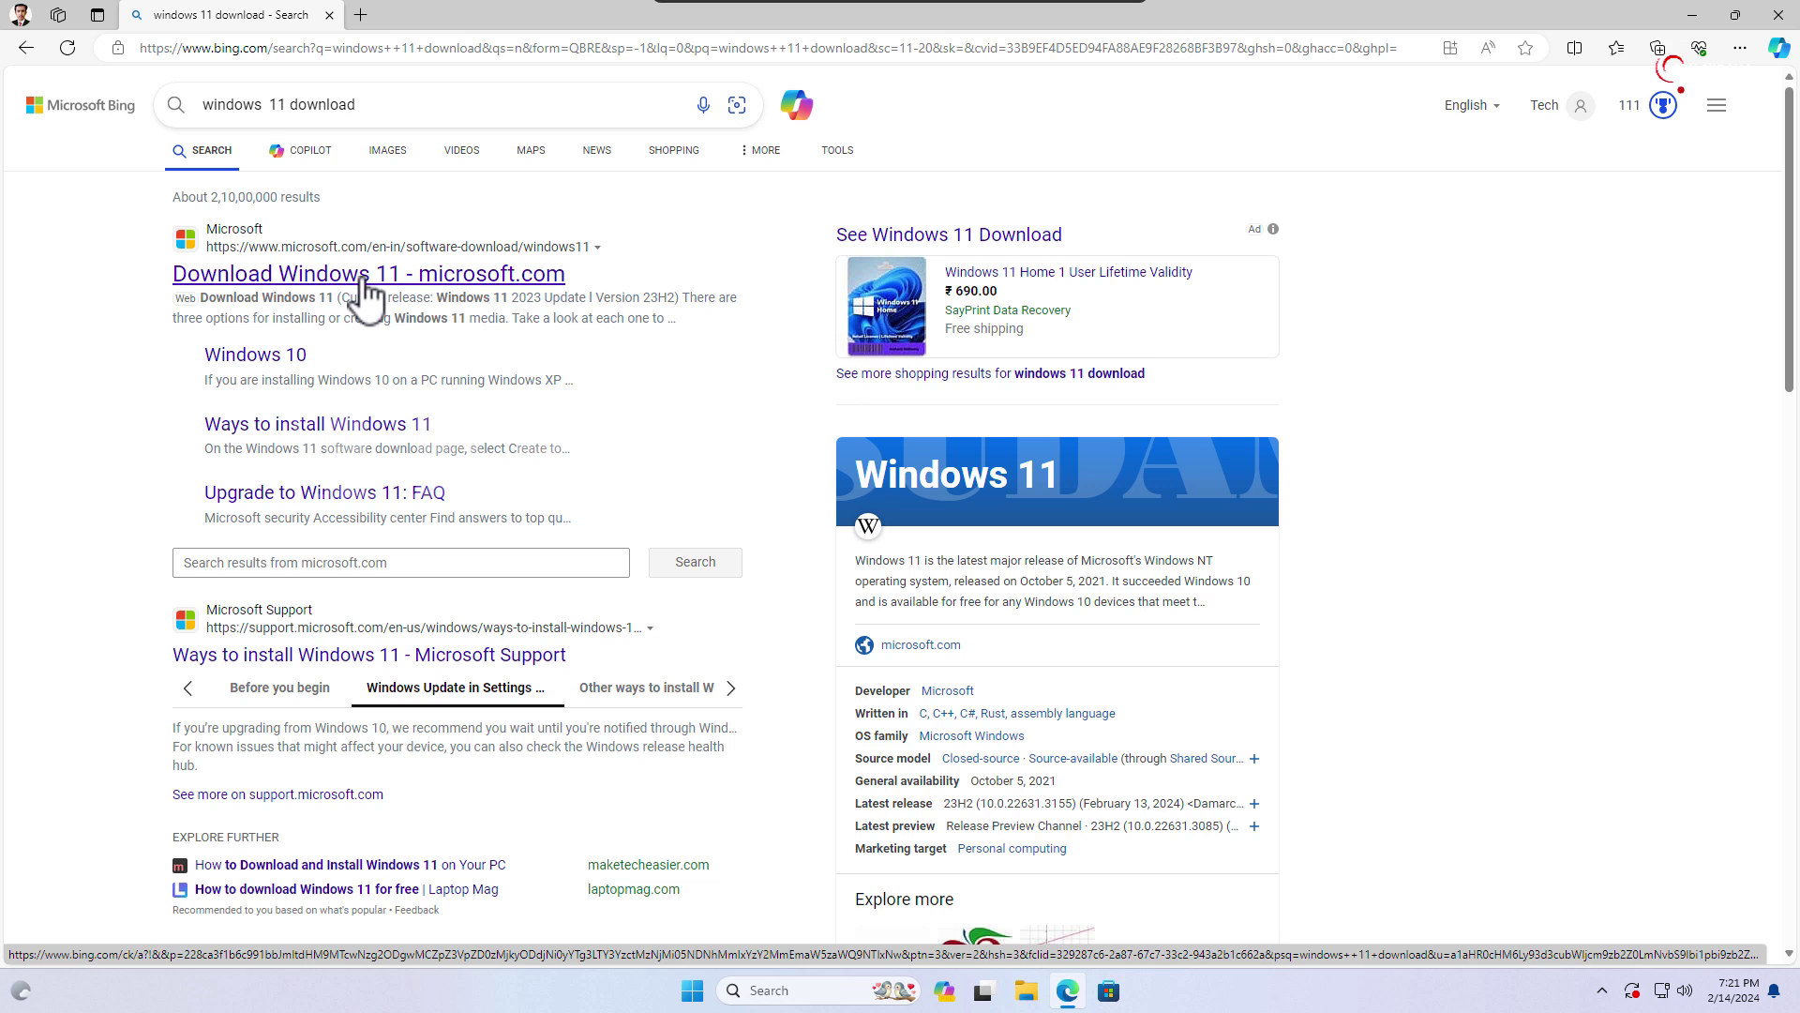
click(385, 278)
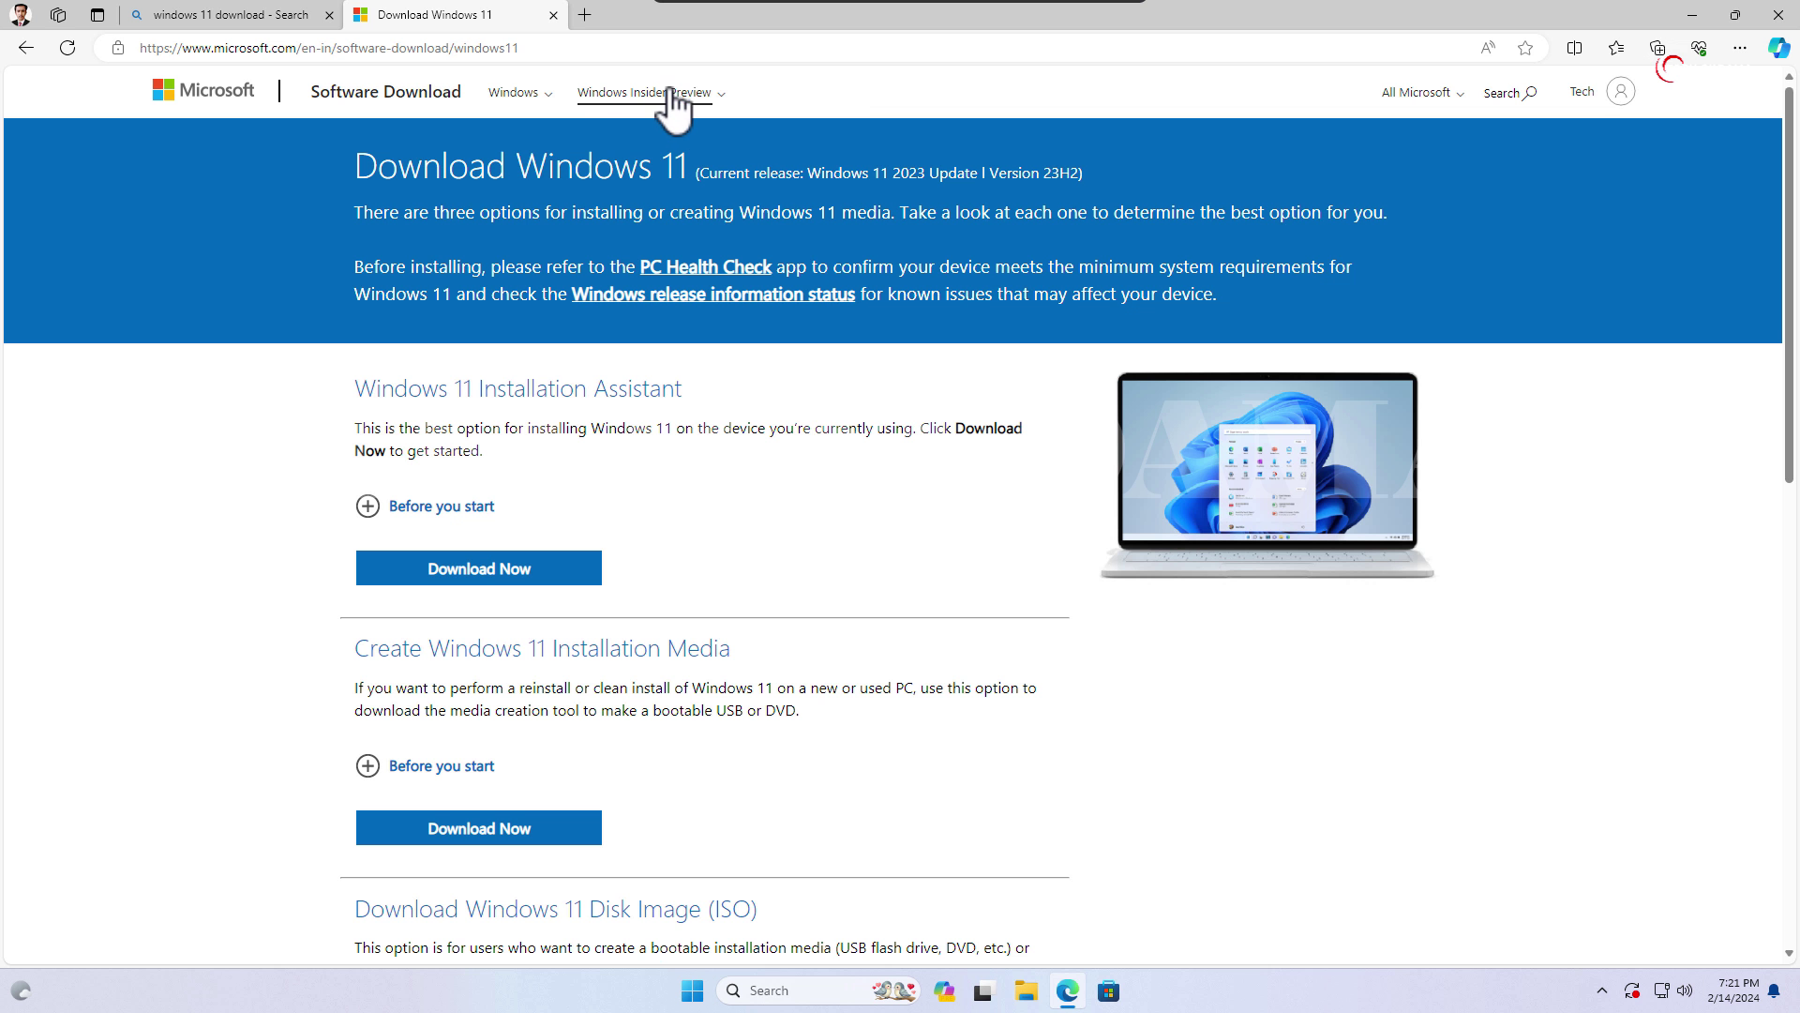
click(715, 98)
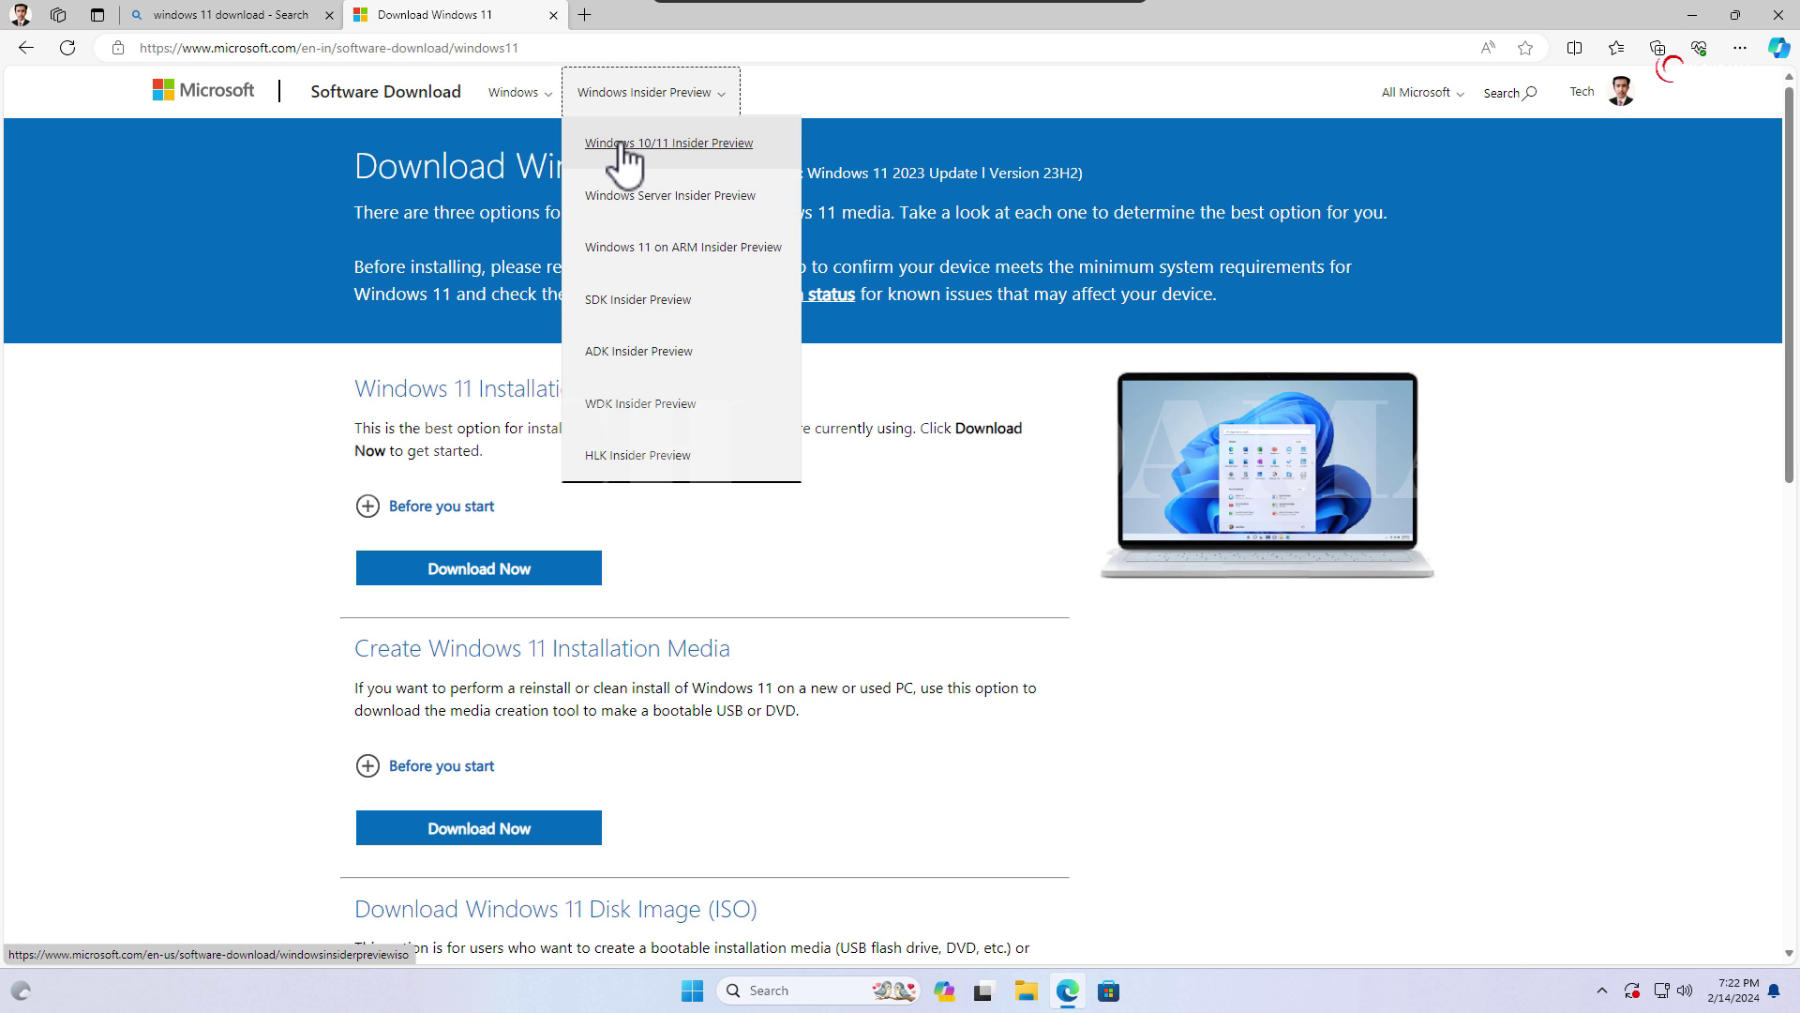
click(686, 148)
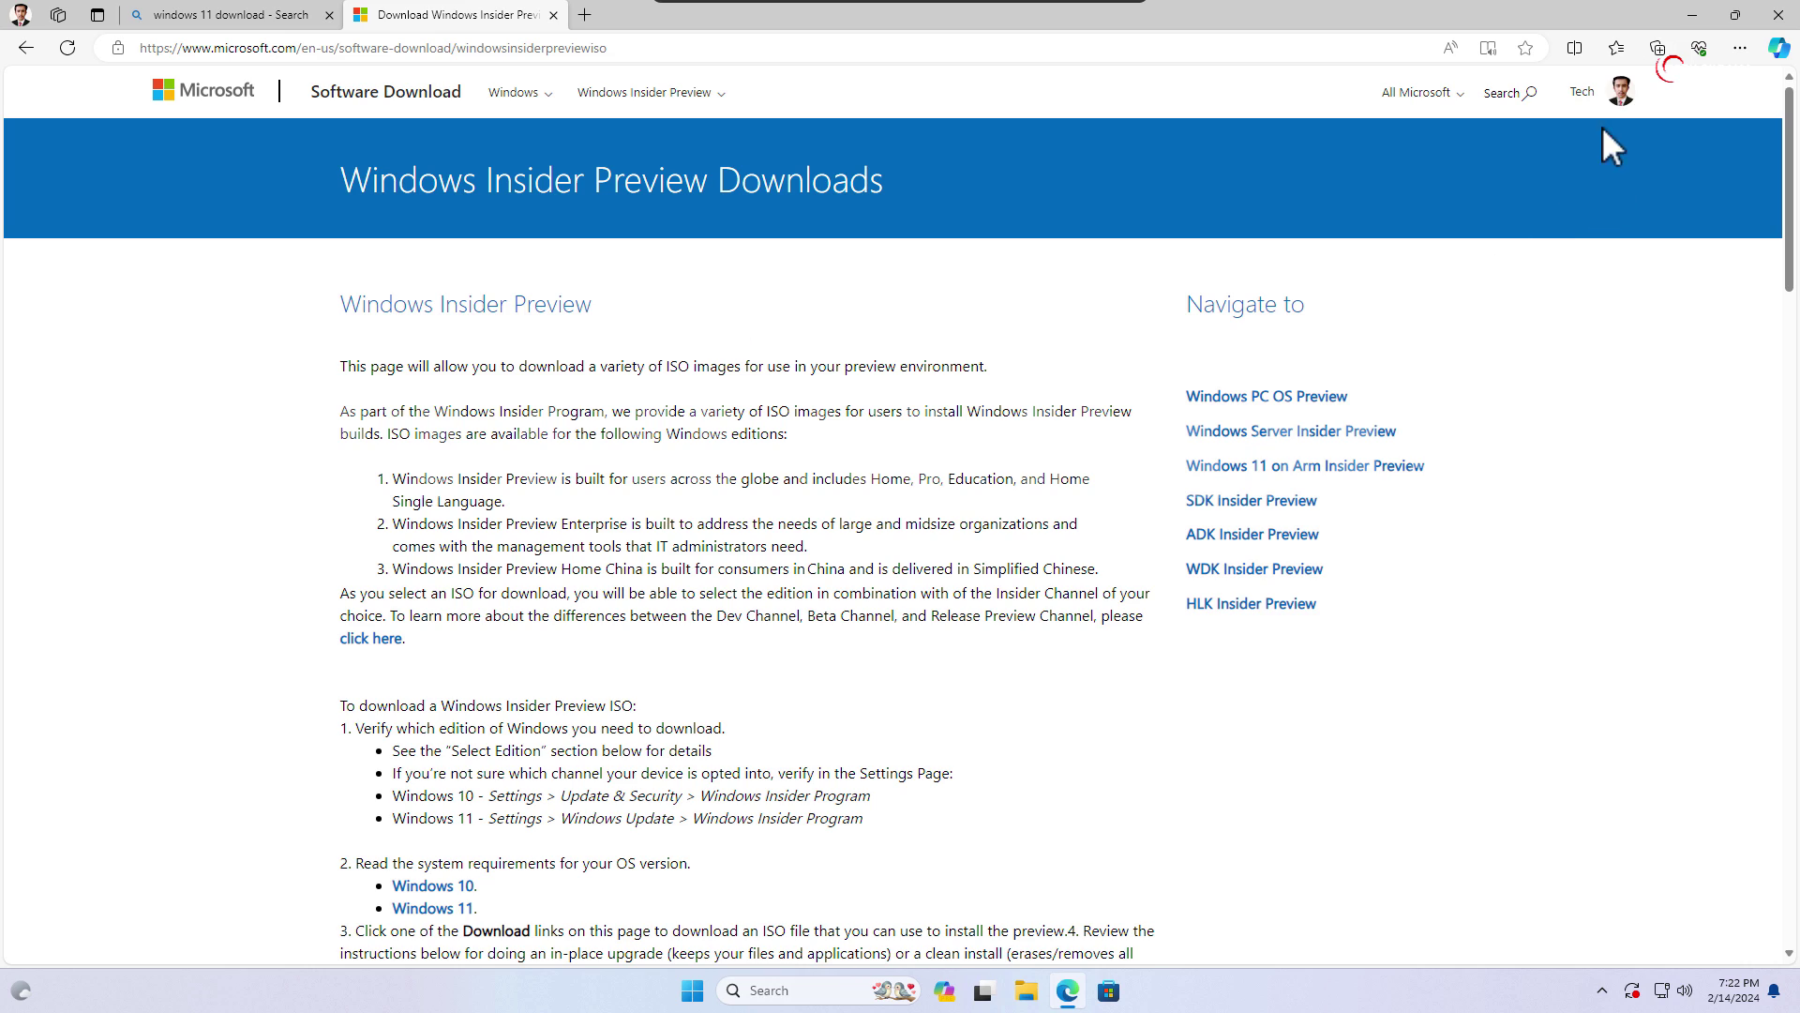
Check the signed-in account and select the Windows 11 Canary Channel Build 26040 edition.
click(1626, 103)
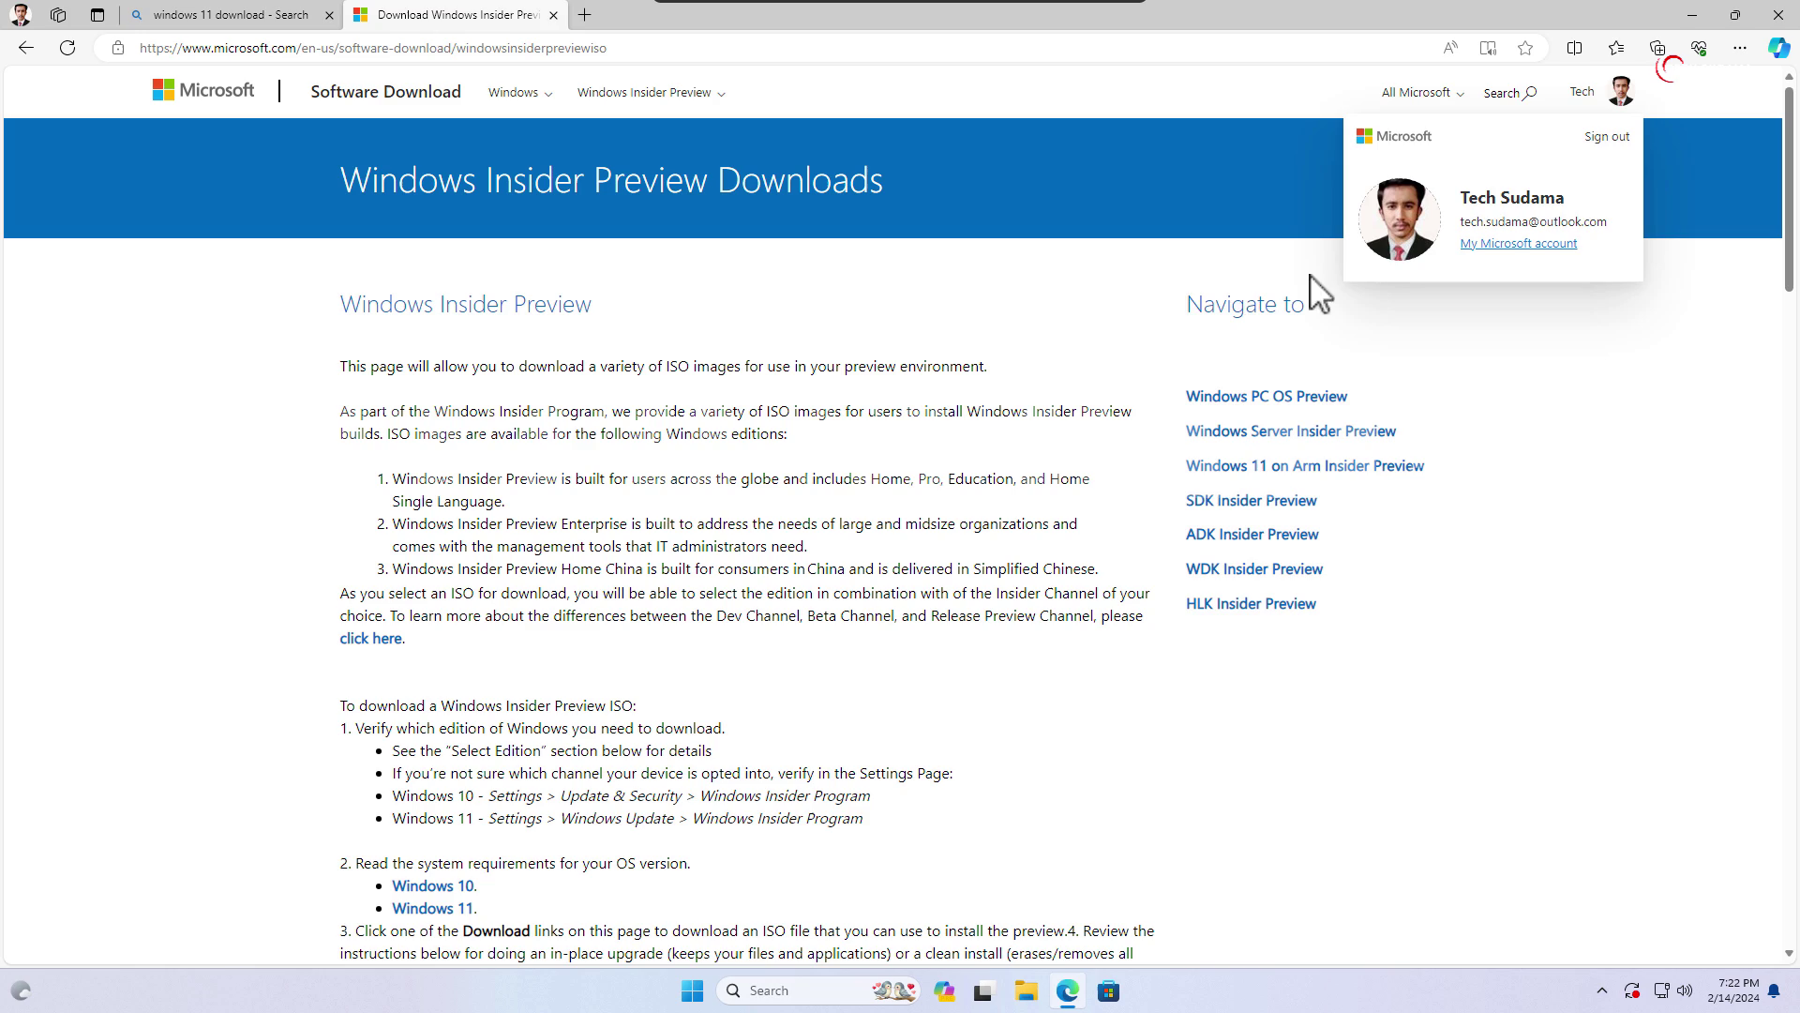
scroll(783, 355, down, 5)
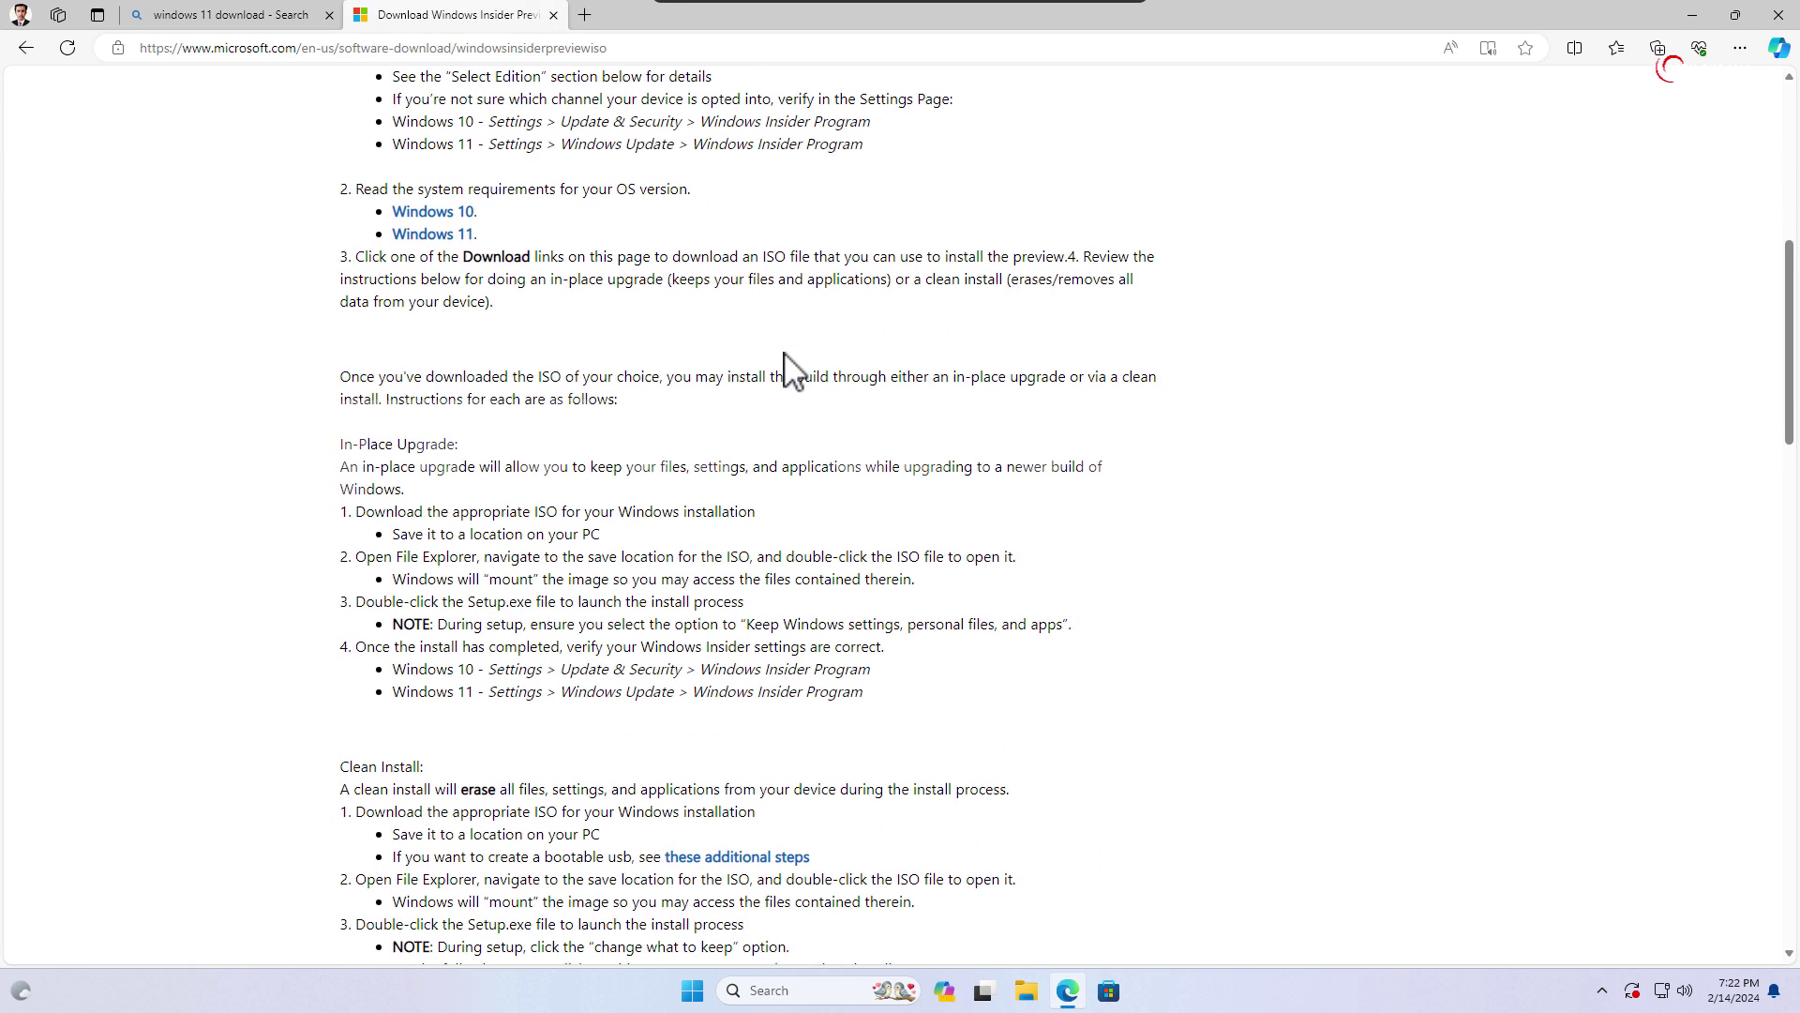
scroll(784, 369, down, 10)
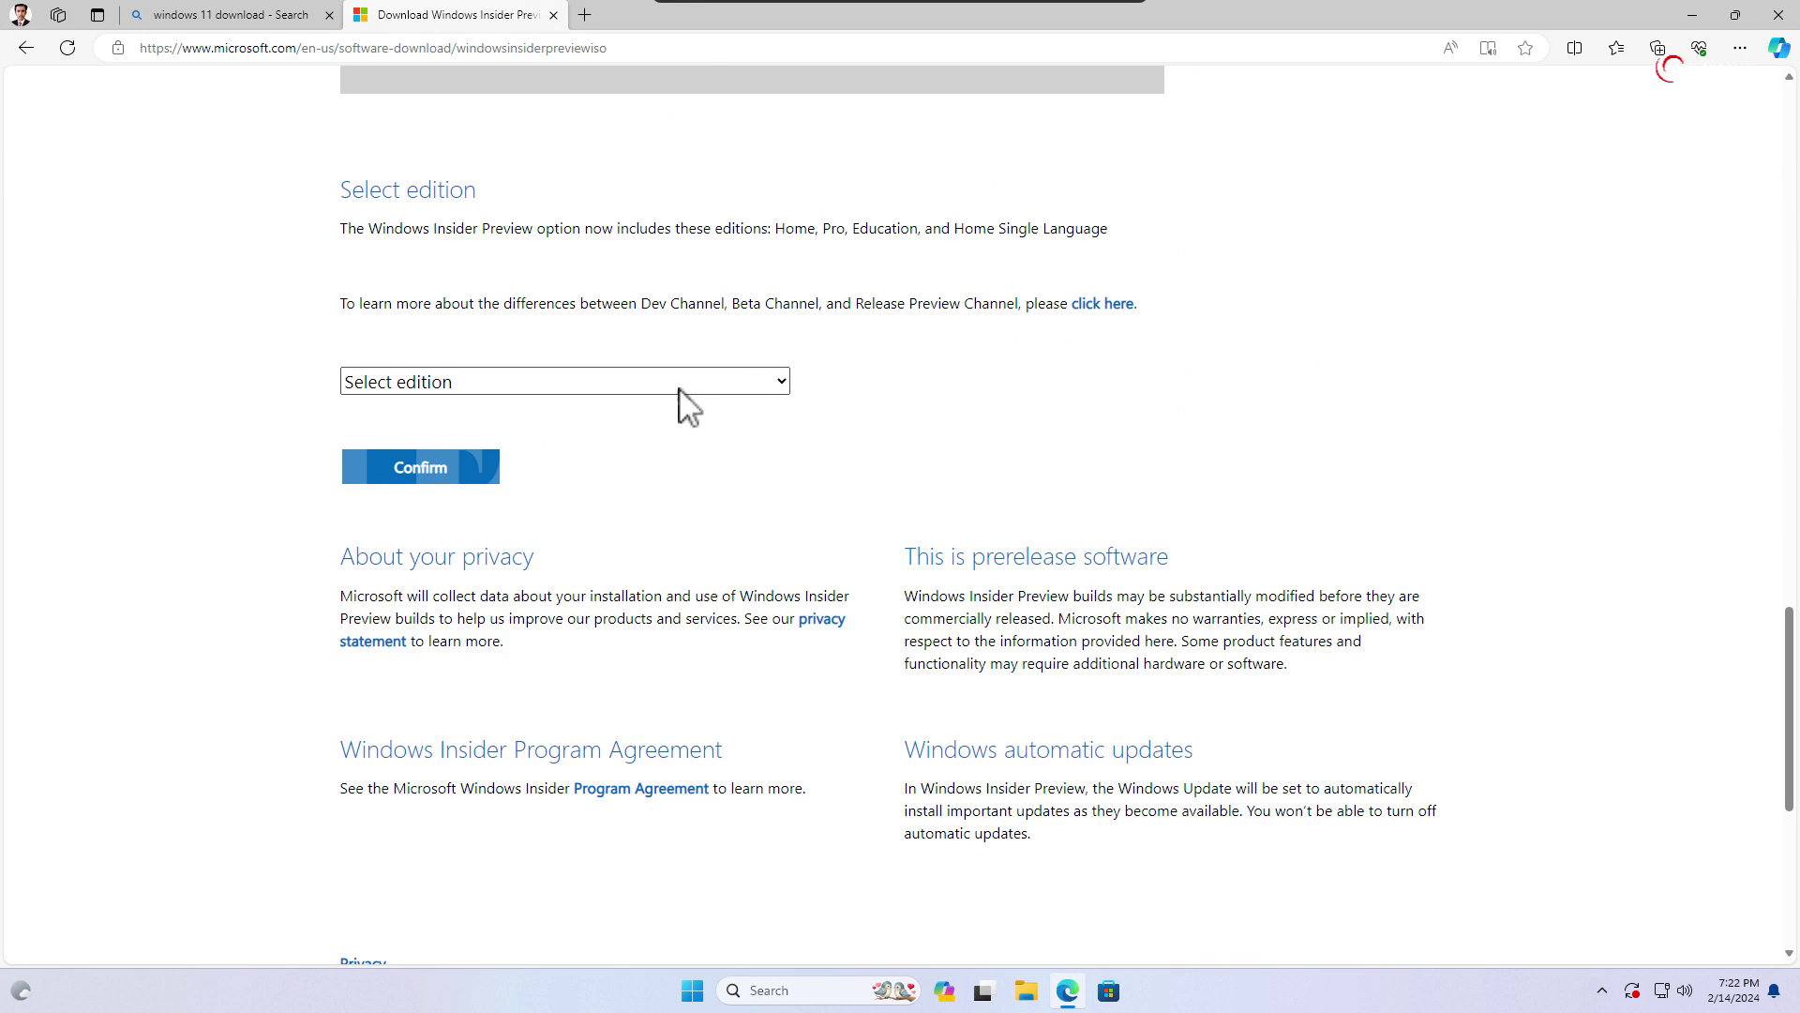
click(456, 381)
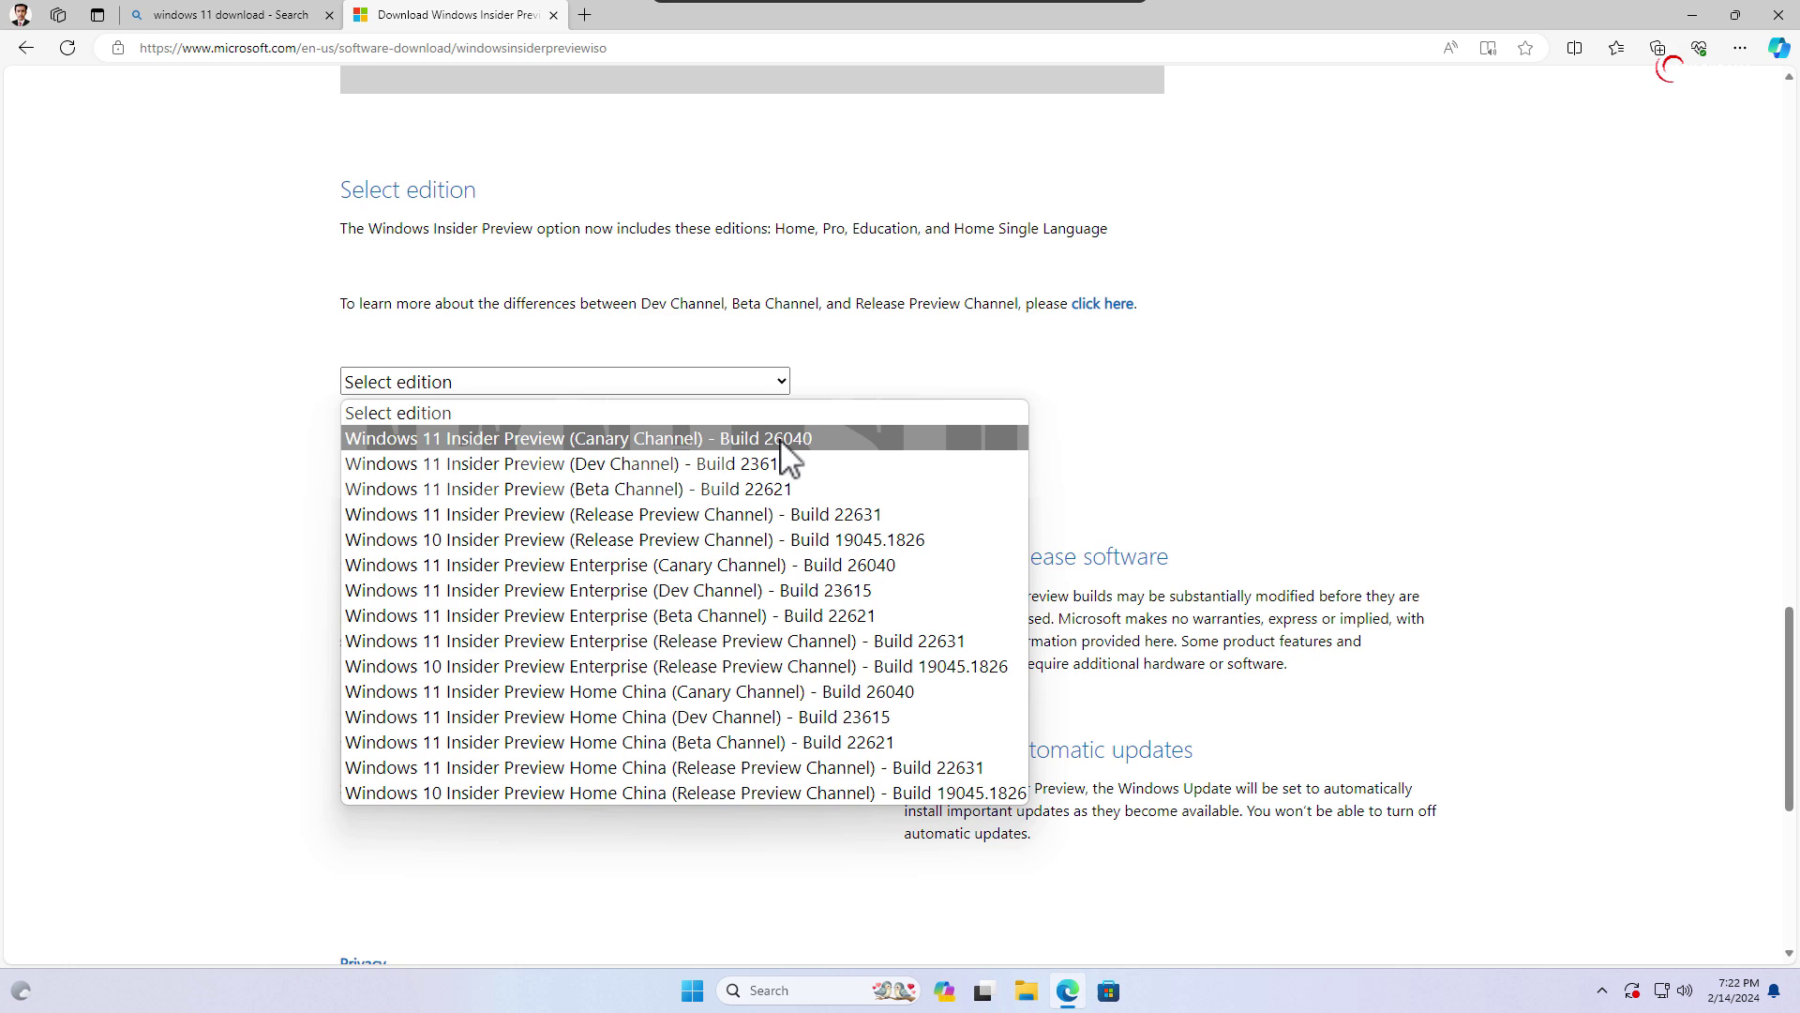
click(812, 442)
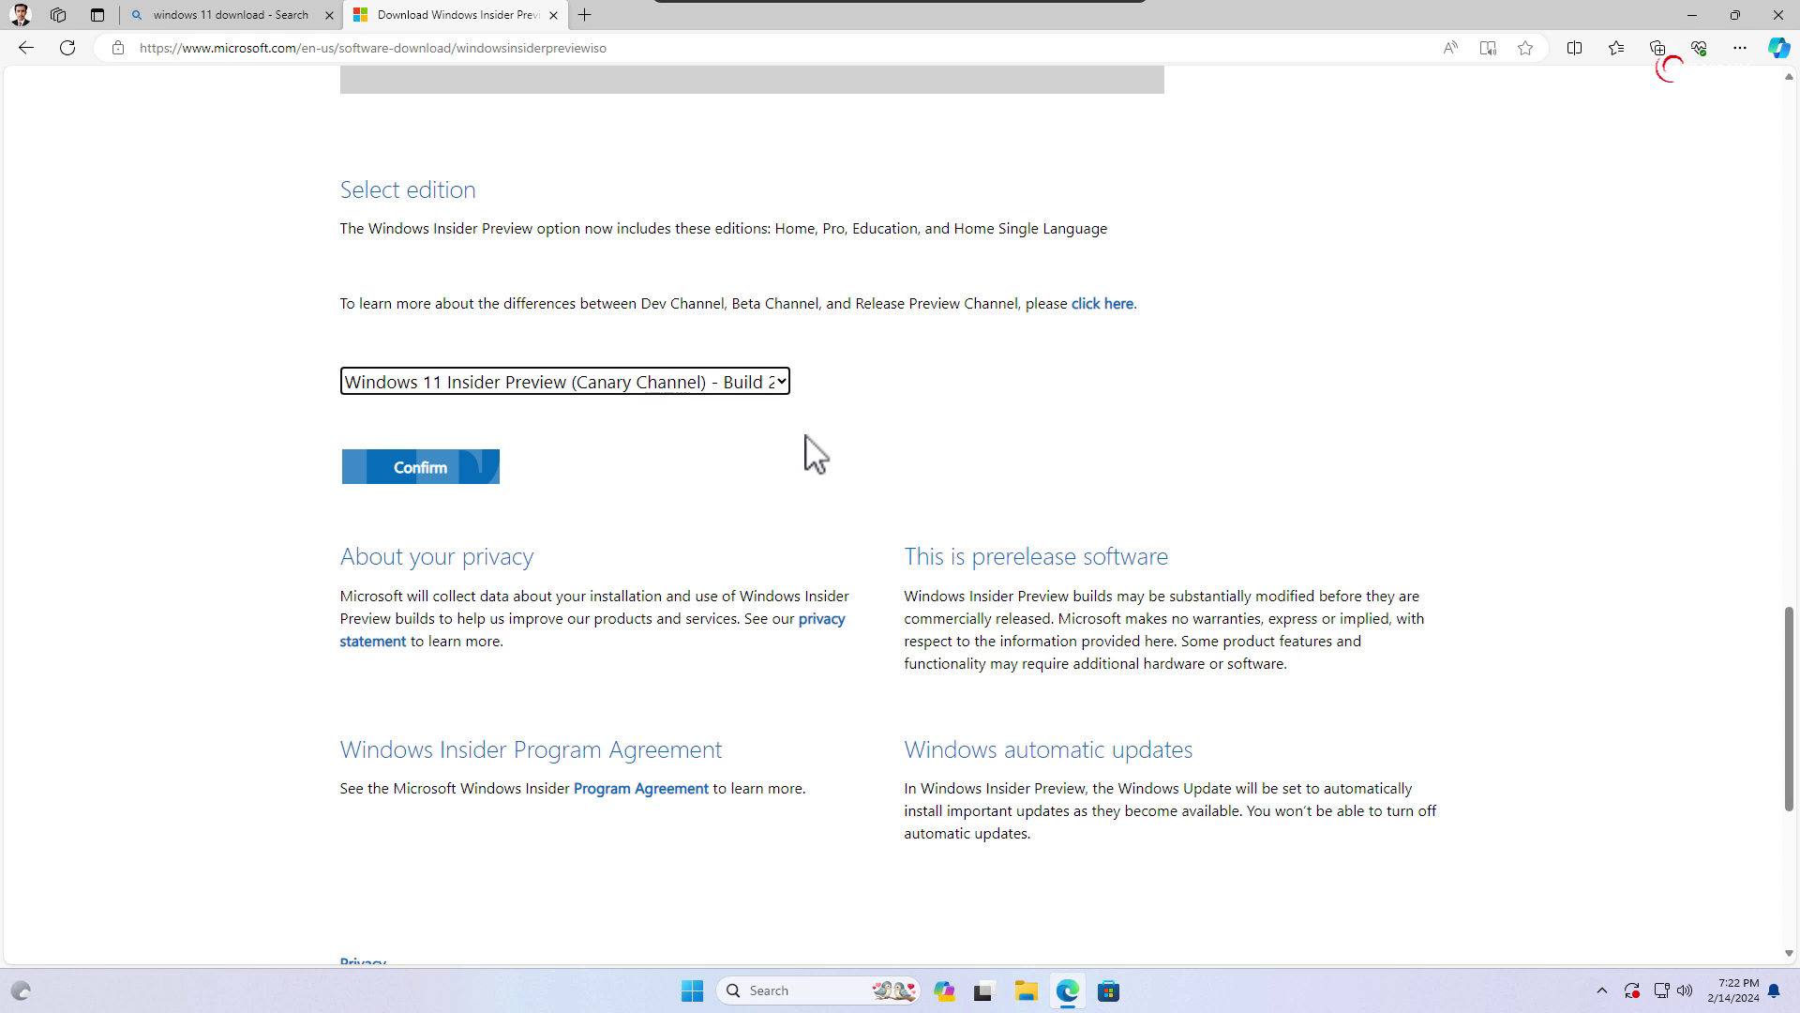
Confirm the edition and English (United States) to get the 64-bit download, then close the tab.
click(440, 490)
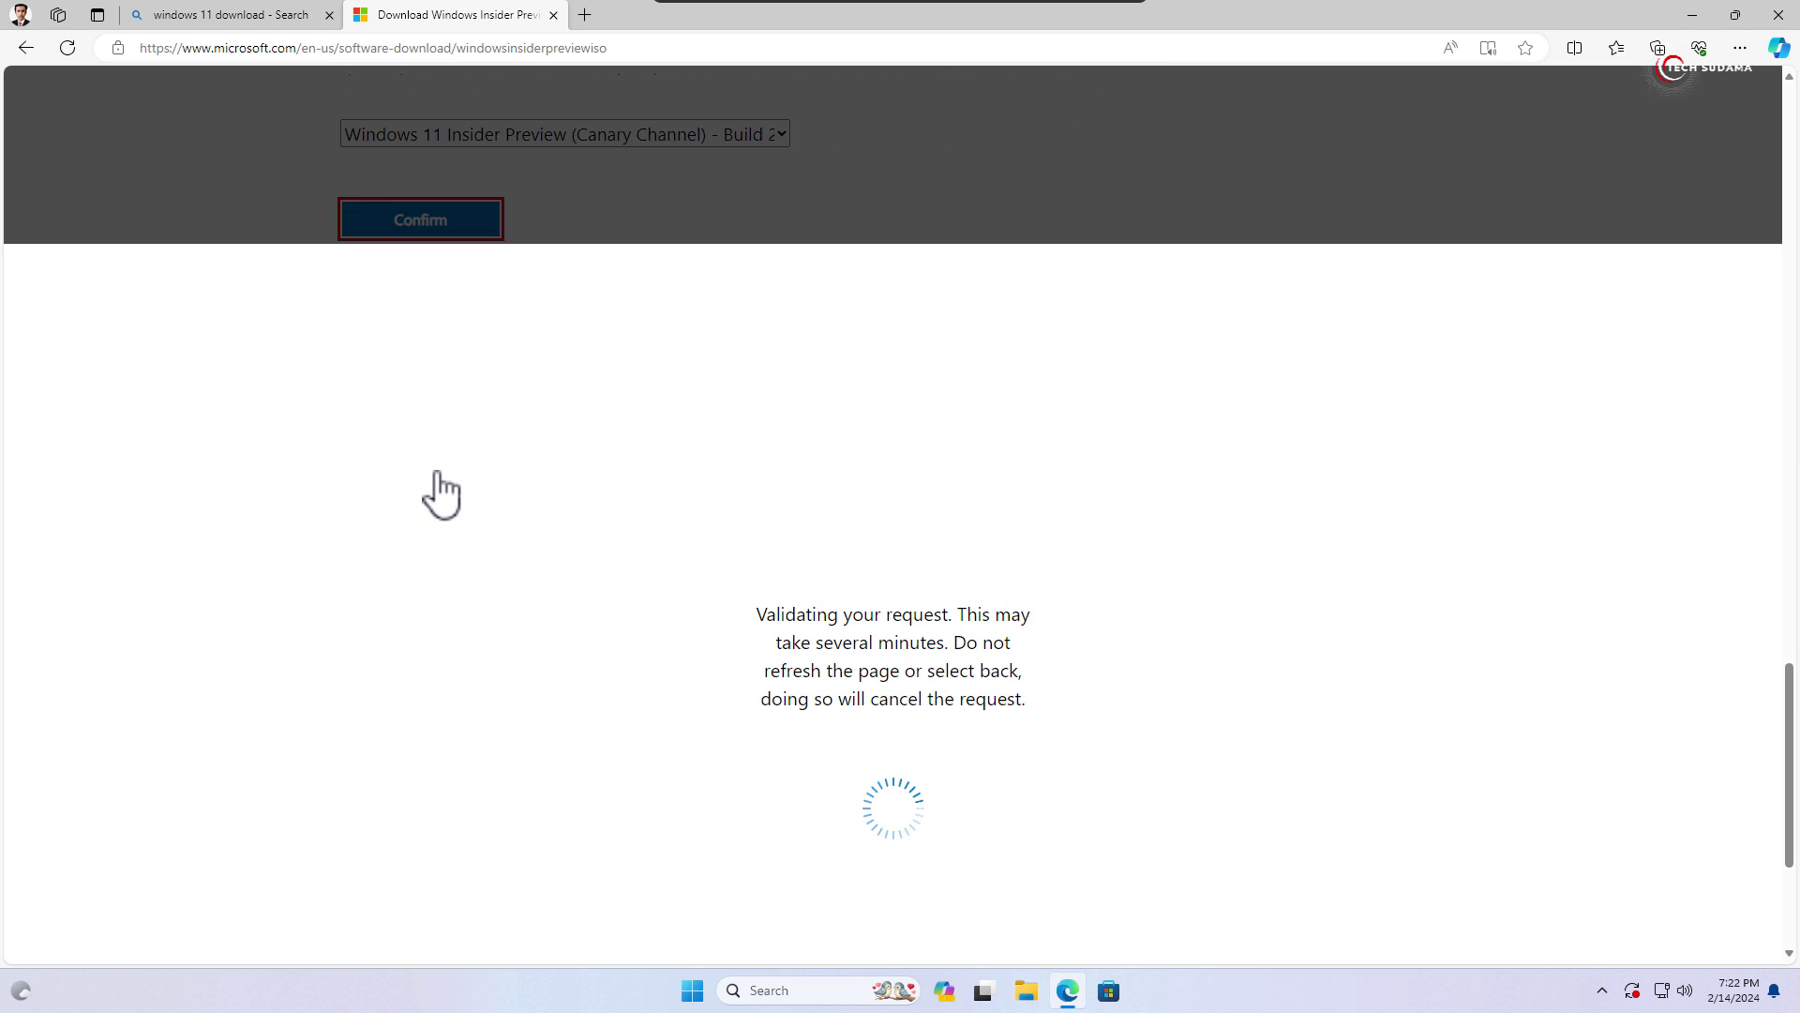
click(442, 295)
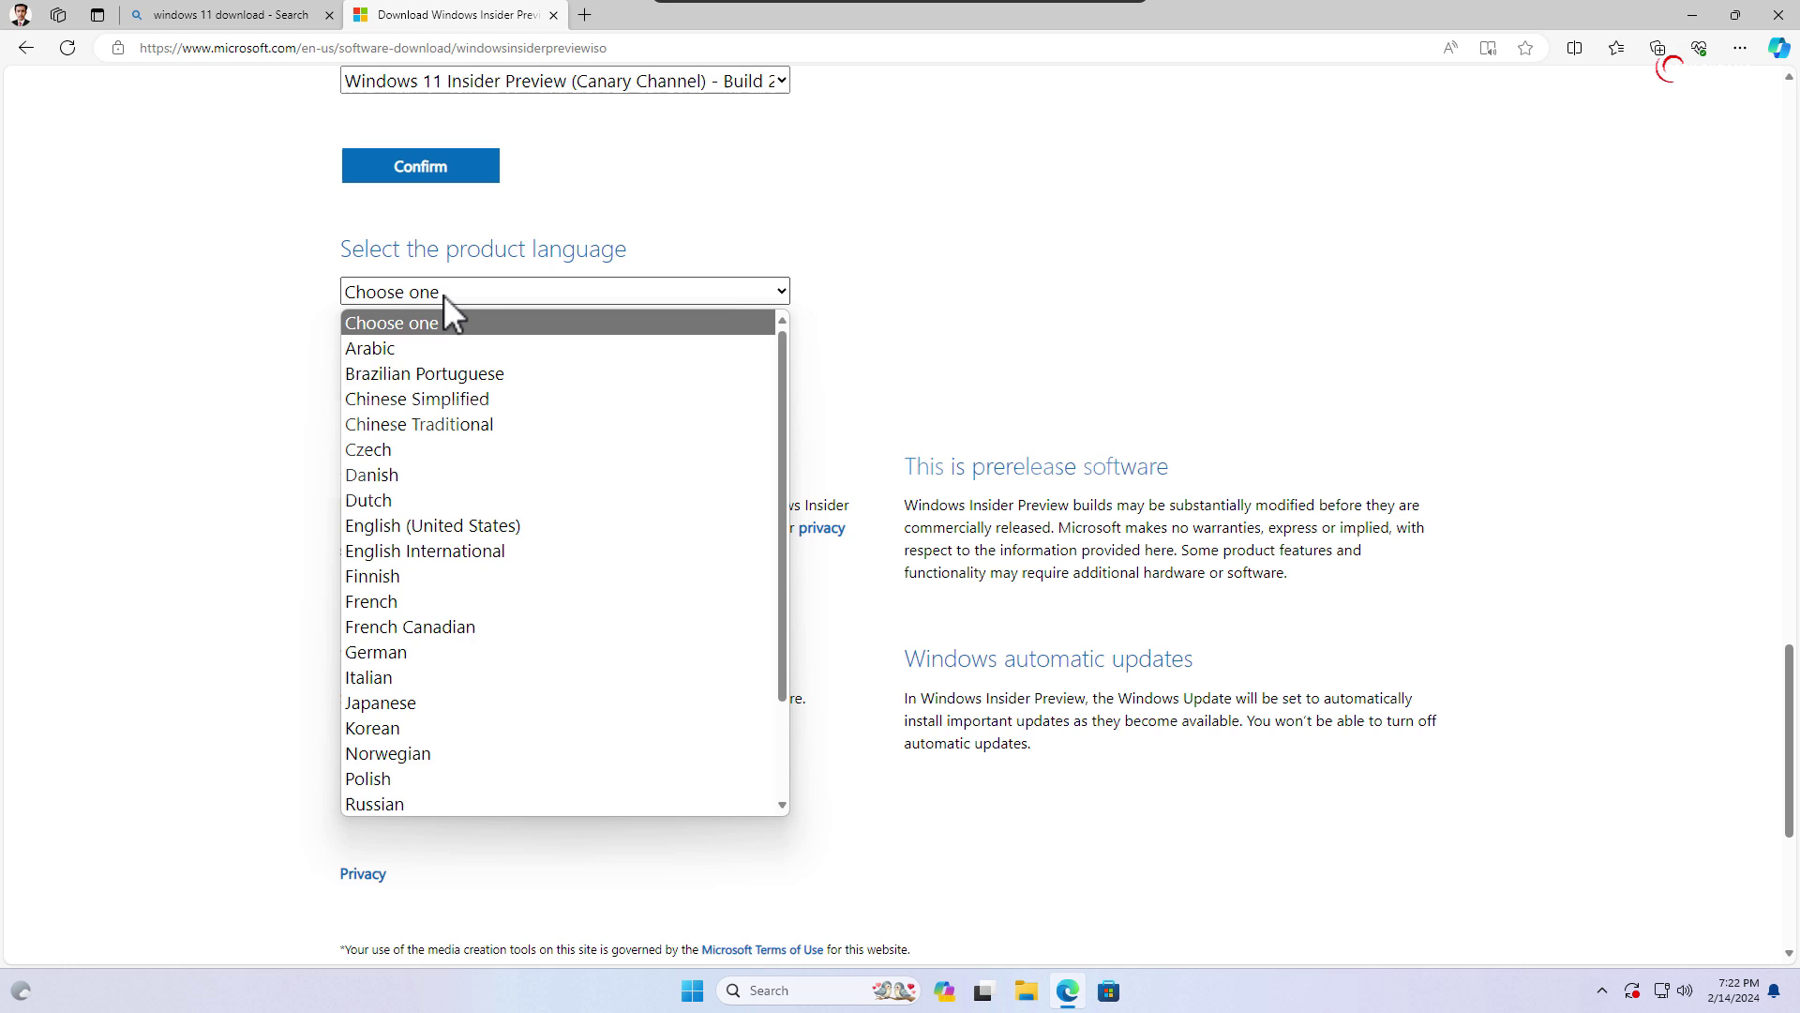
click(507, 526)
click(423, 385)
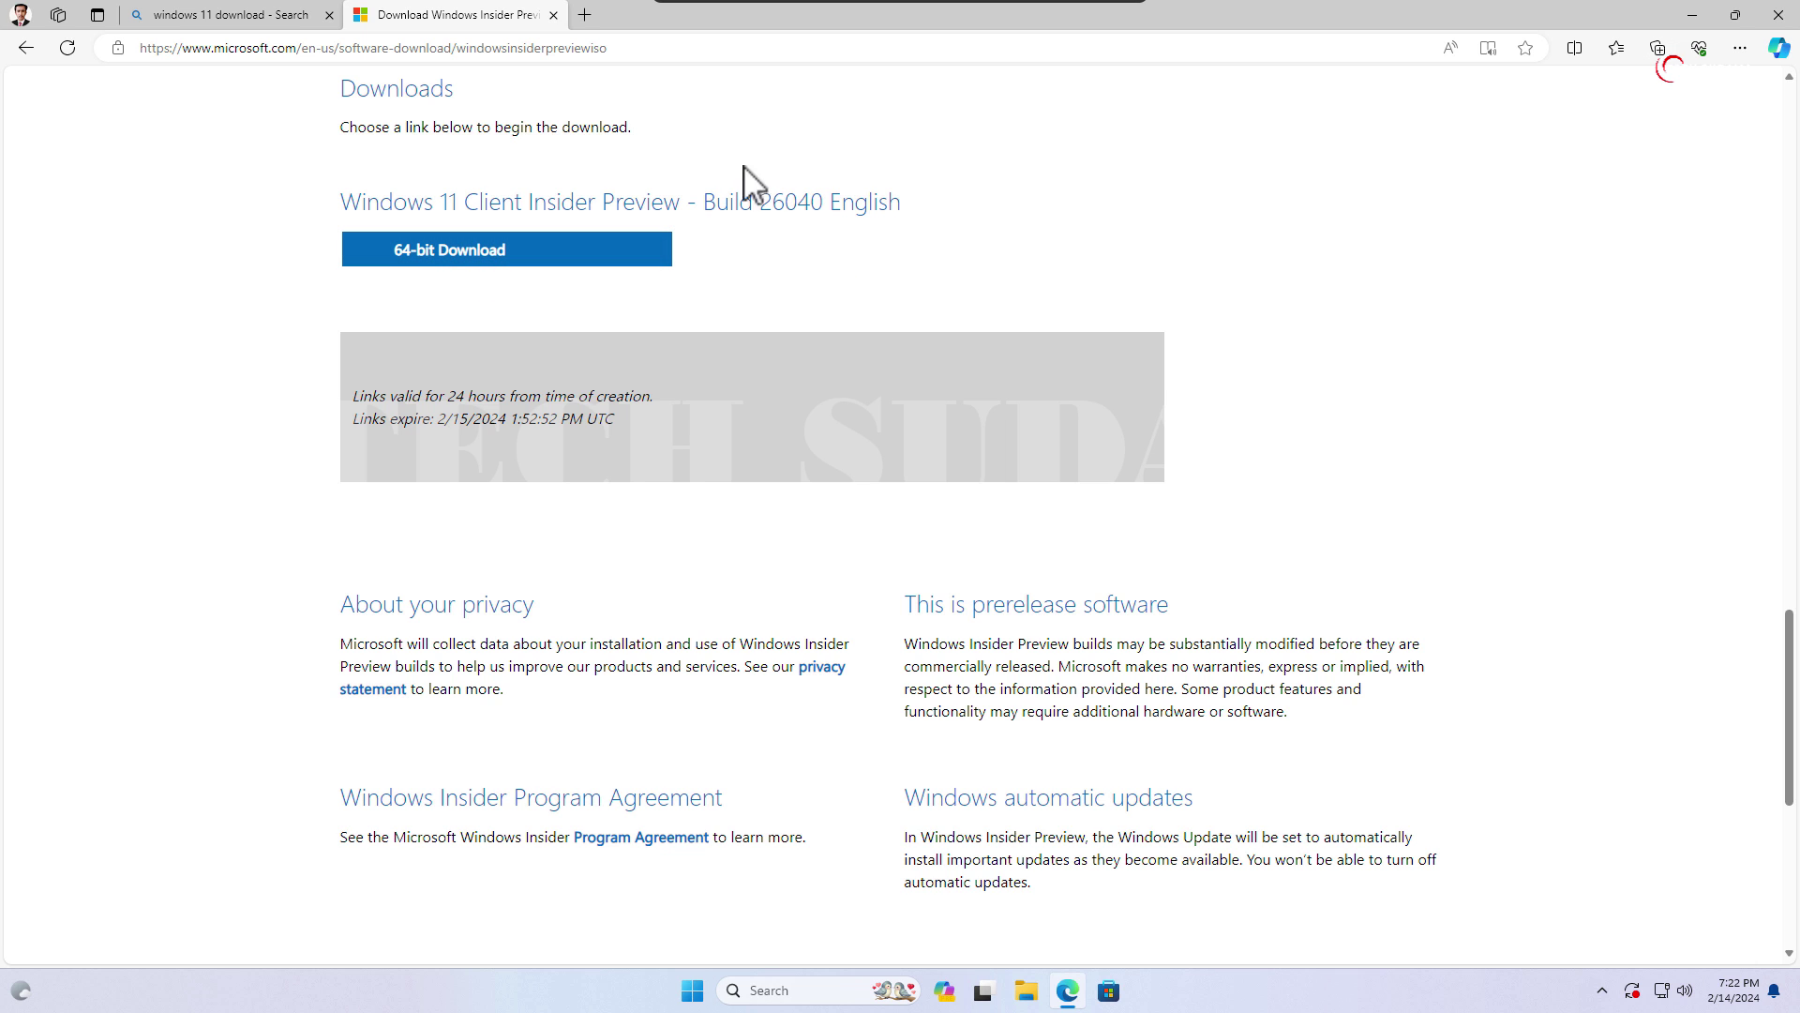
click(552, 14)
Search Bing for rufus and download rufus-4.4.exe from rufus.ie, dismissing the ad.
click(437, 46)
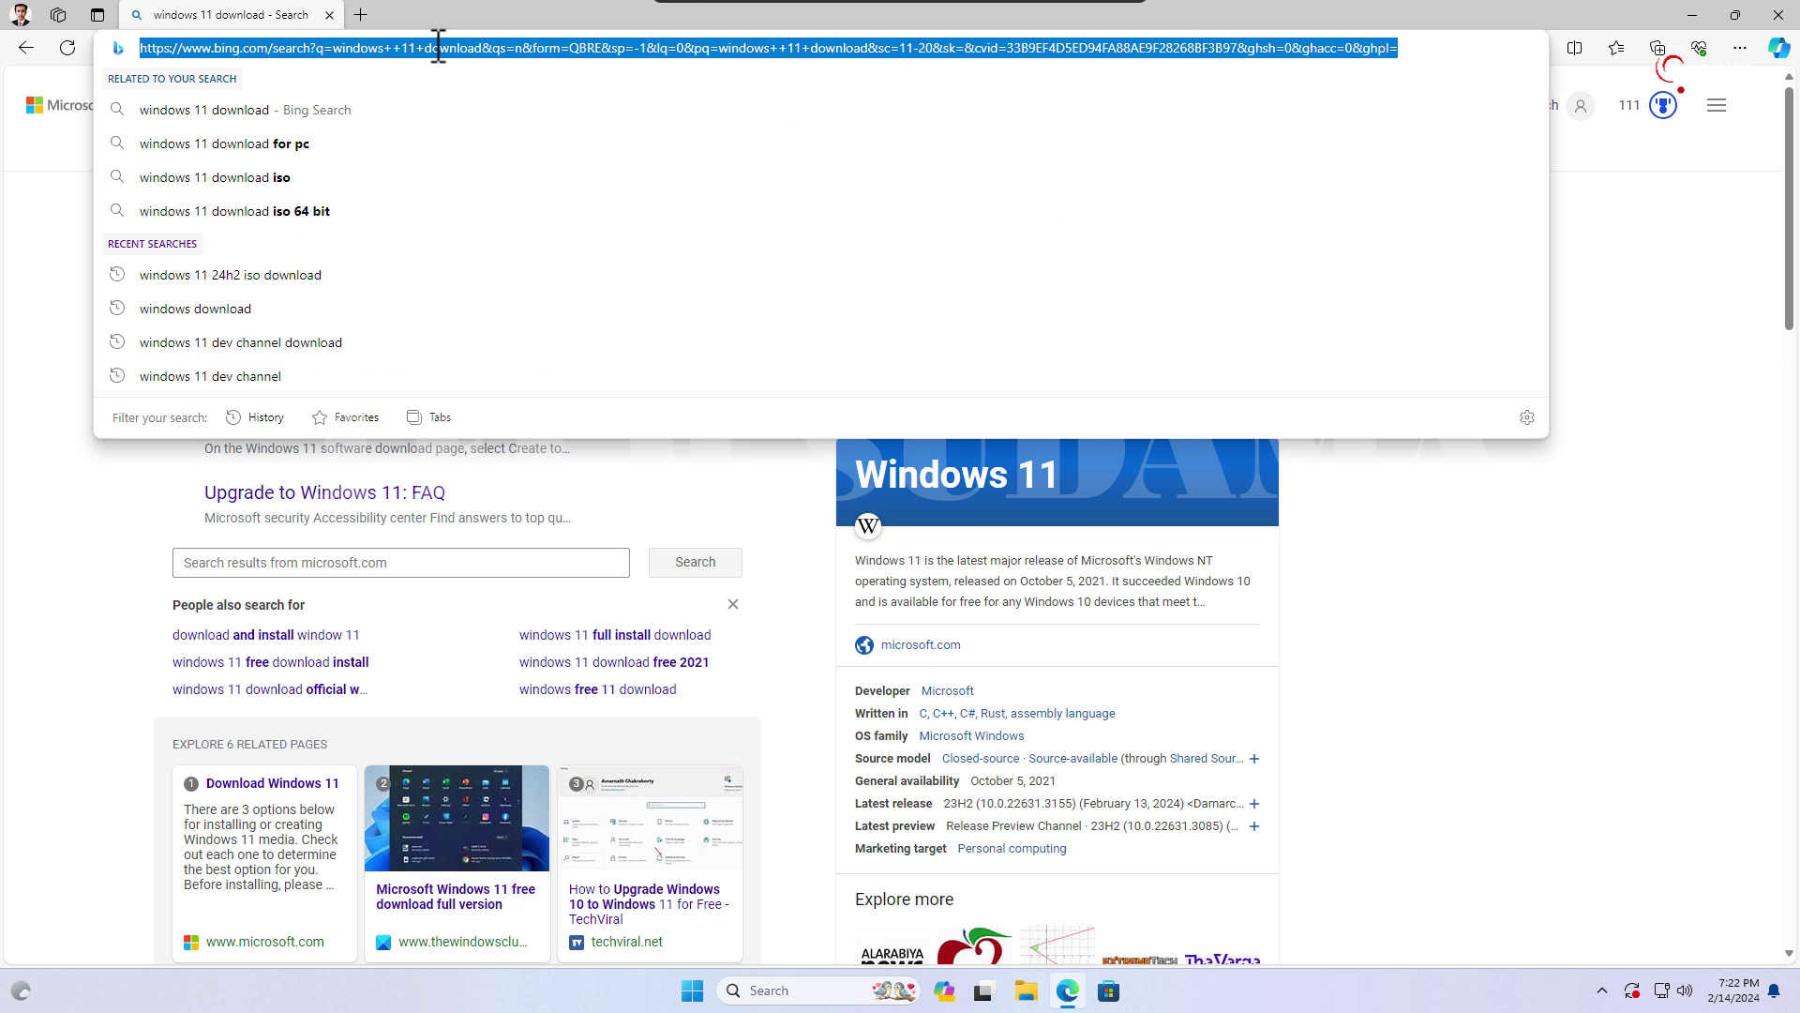
text(rufus)
key(Return)
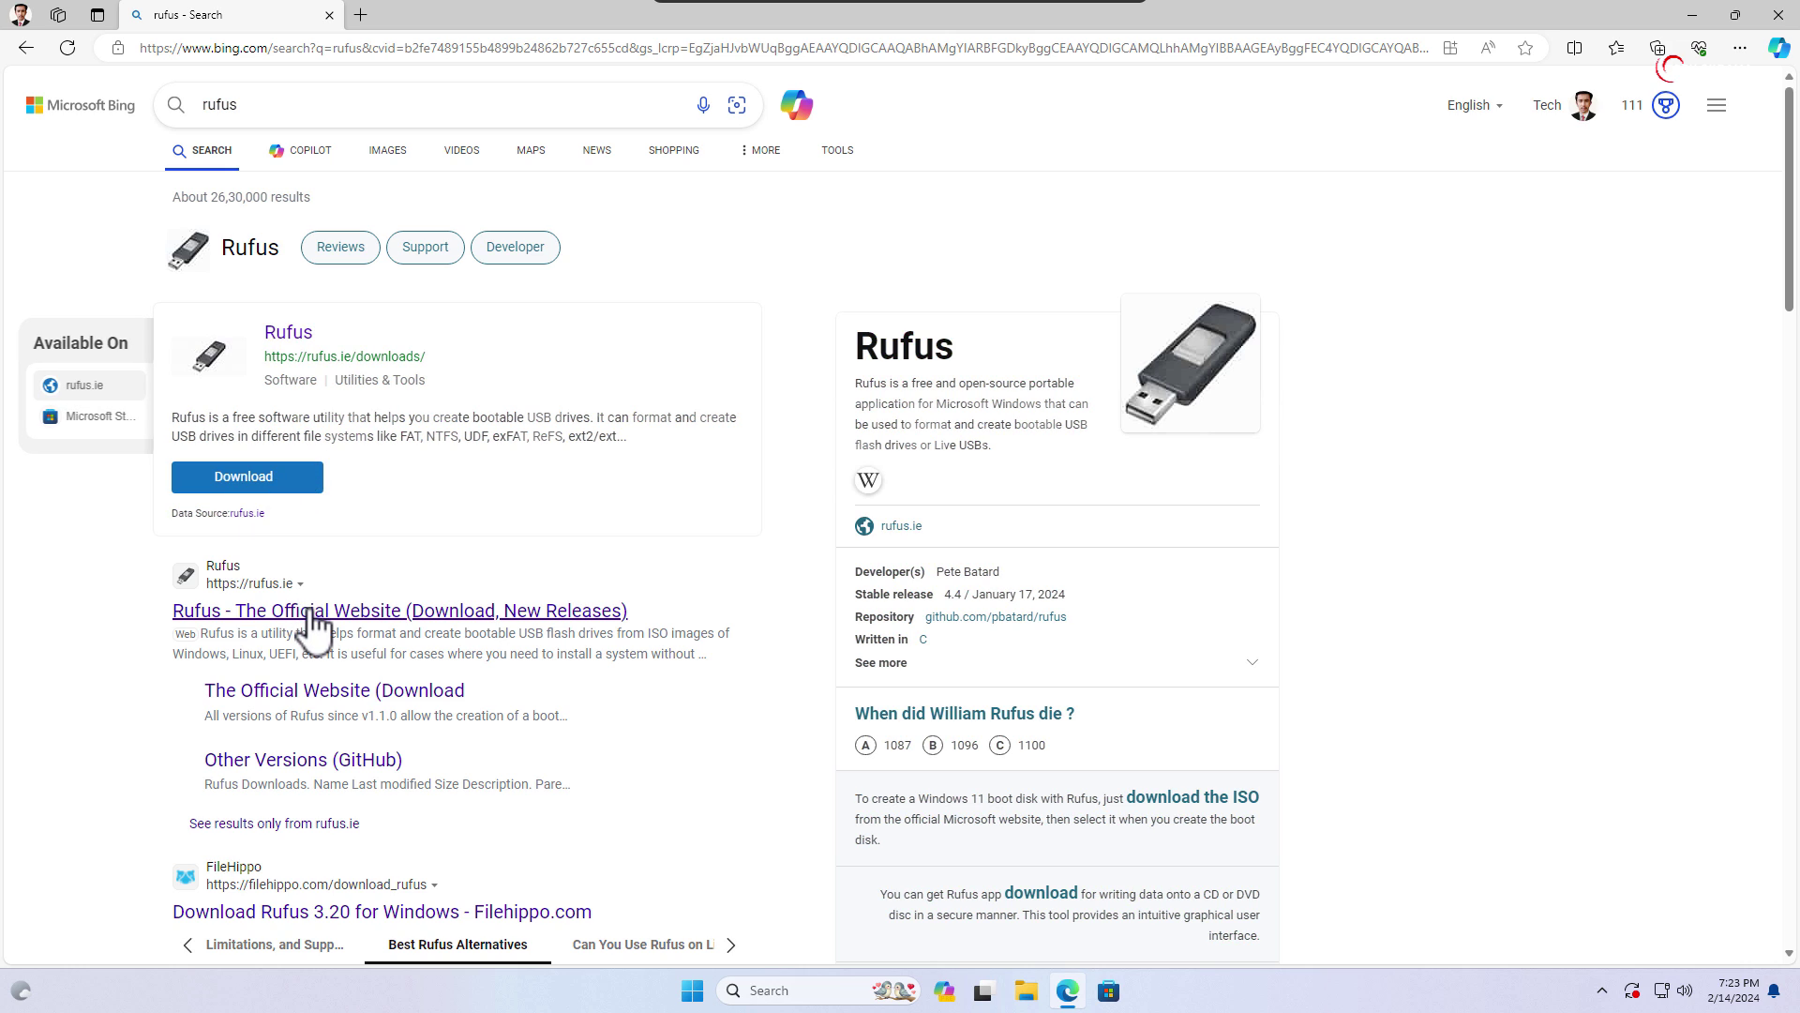
click(301, 631)
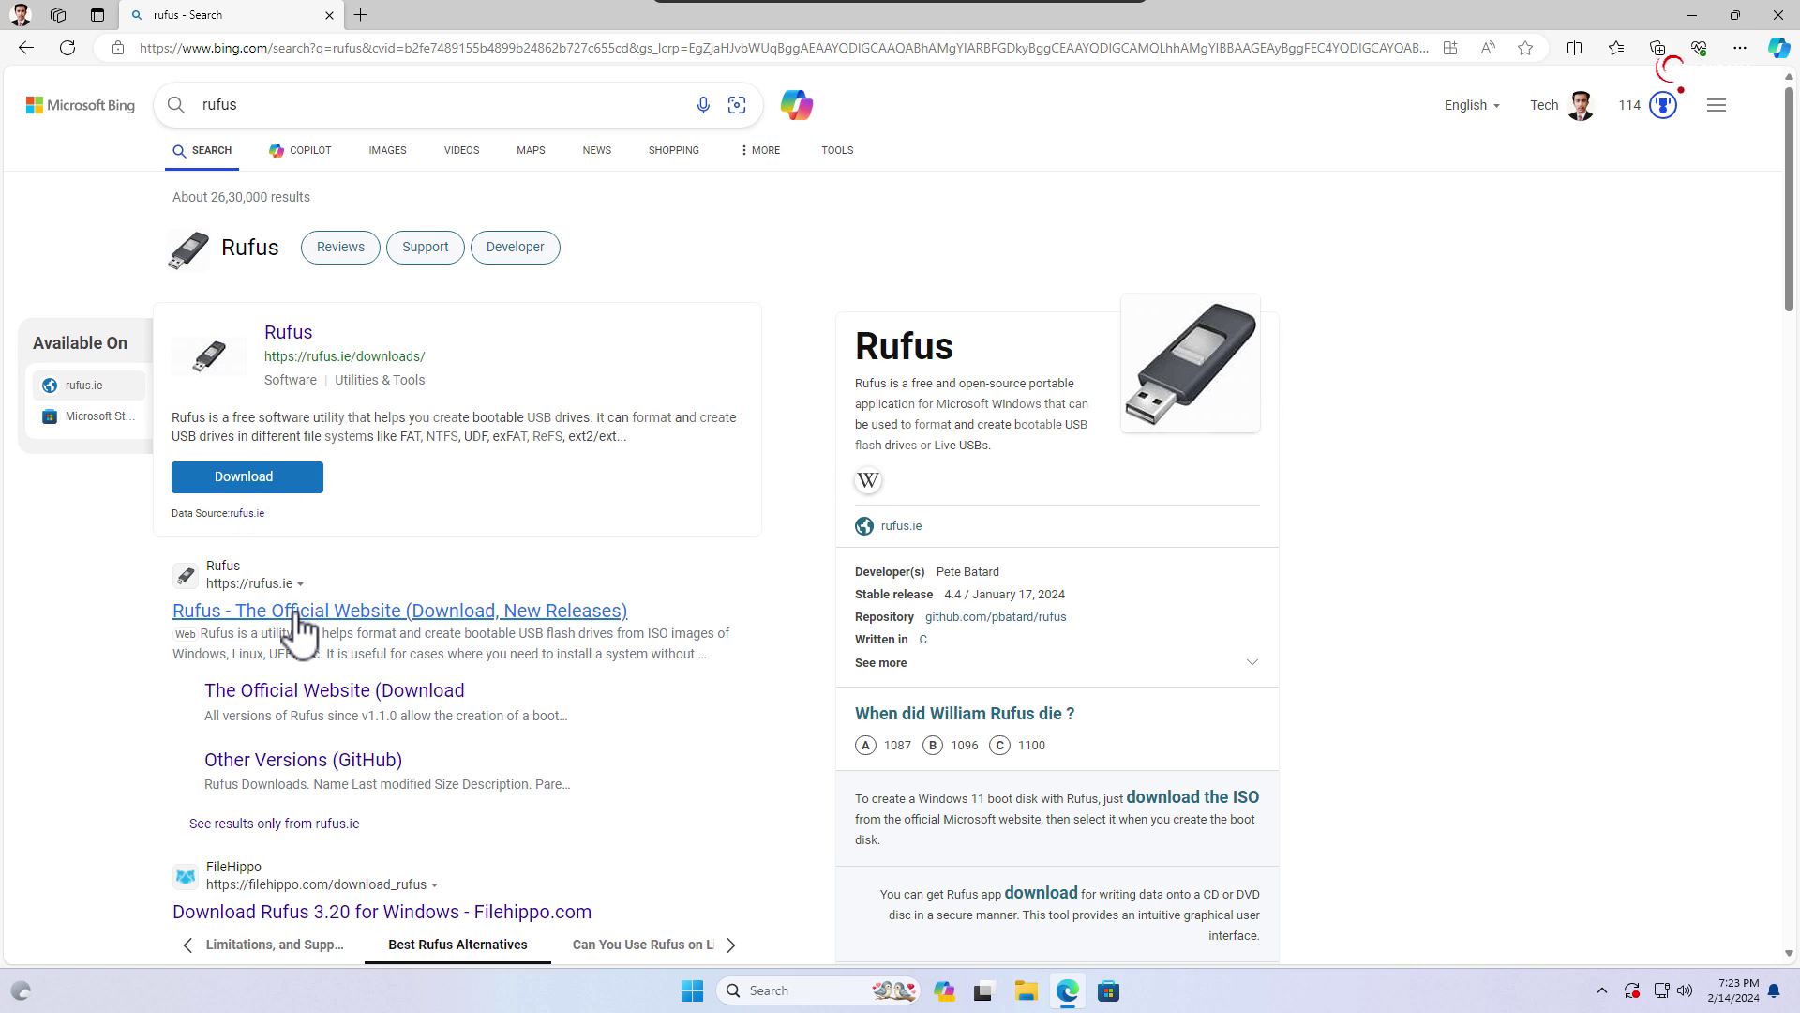
scroll(735, 706, down, 5)
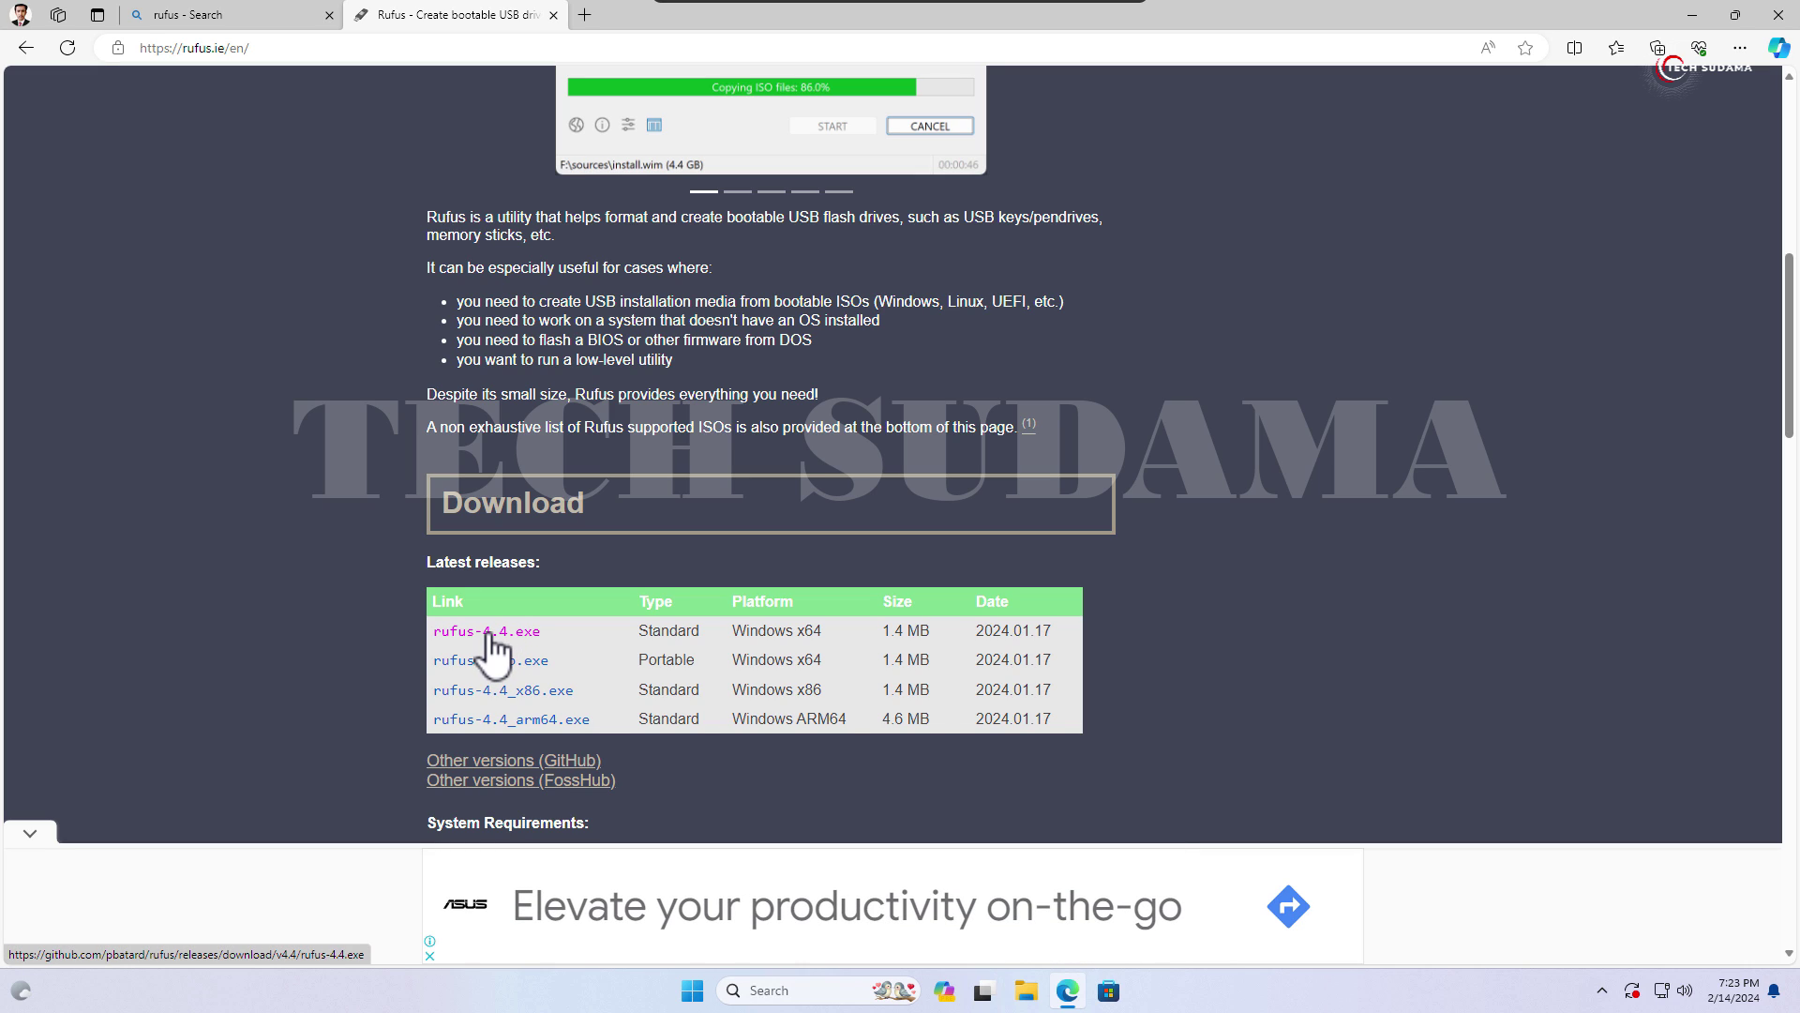
click(489, 636)
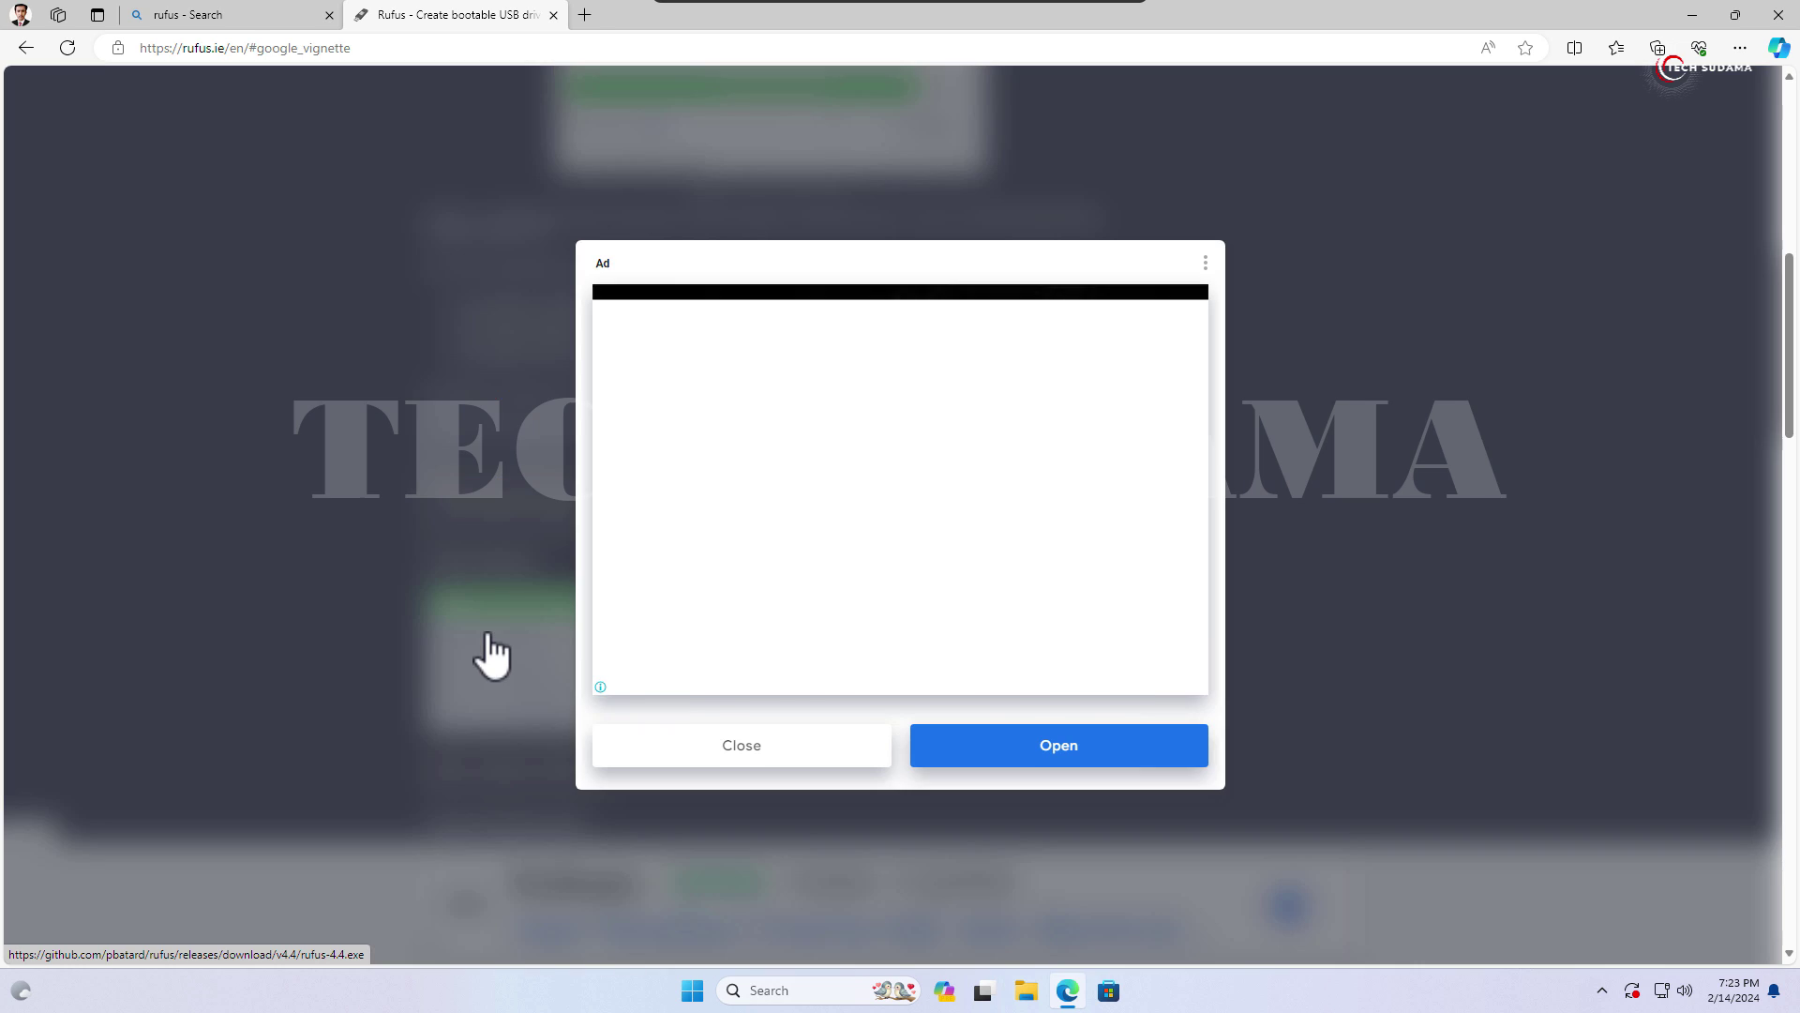
click(741, 747)
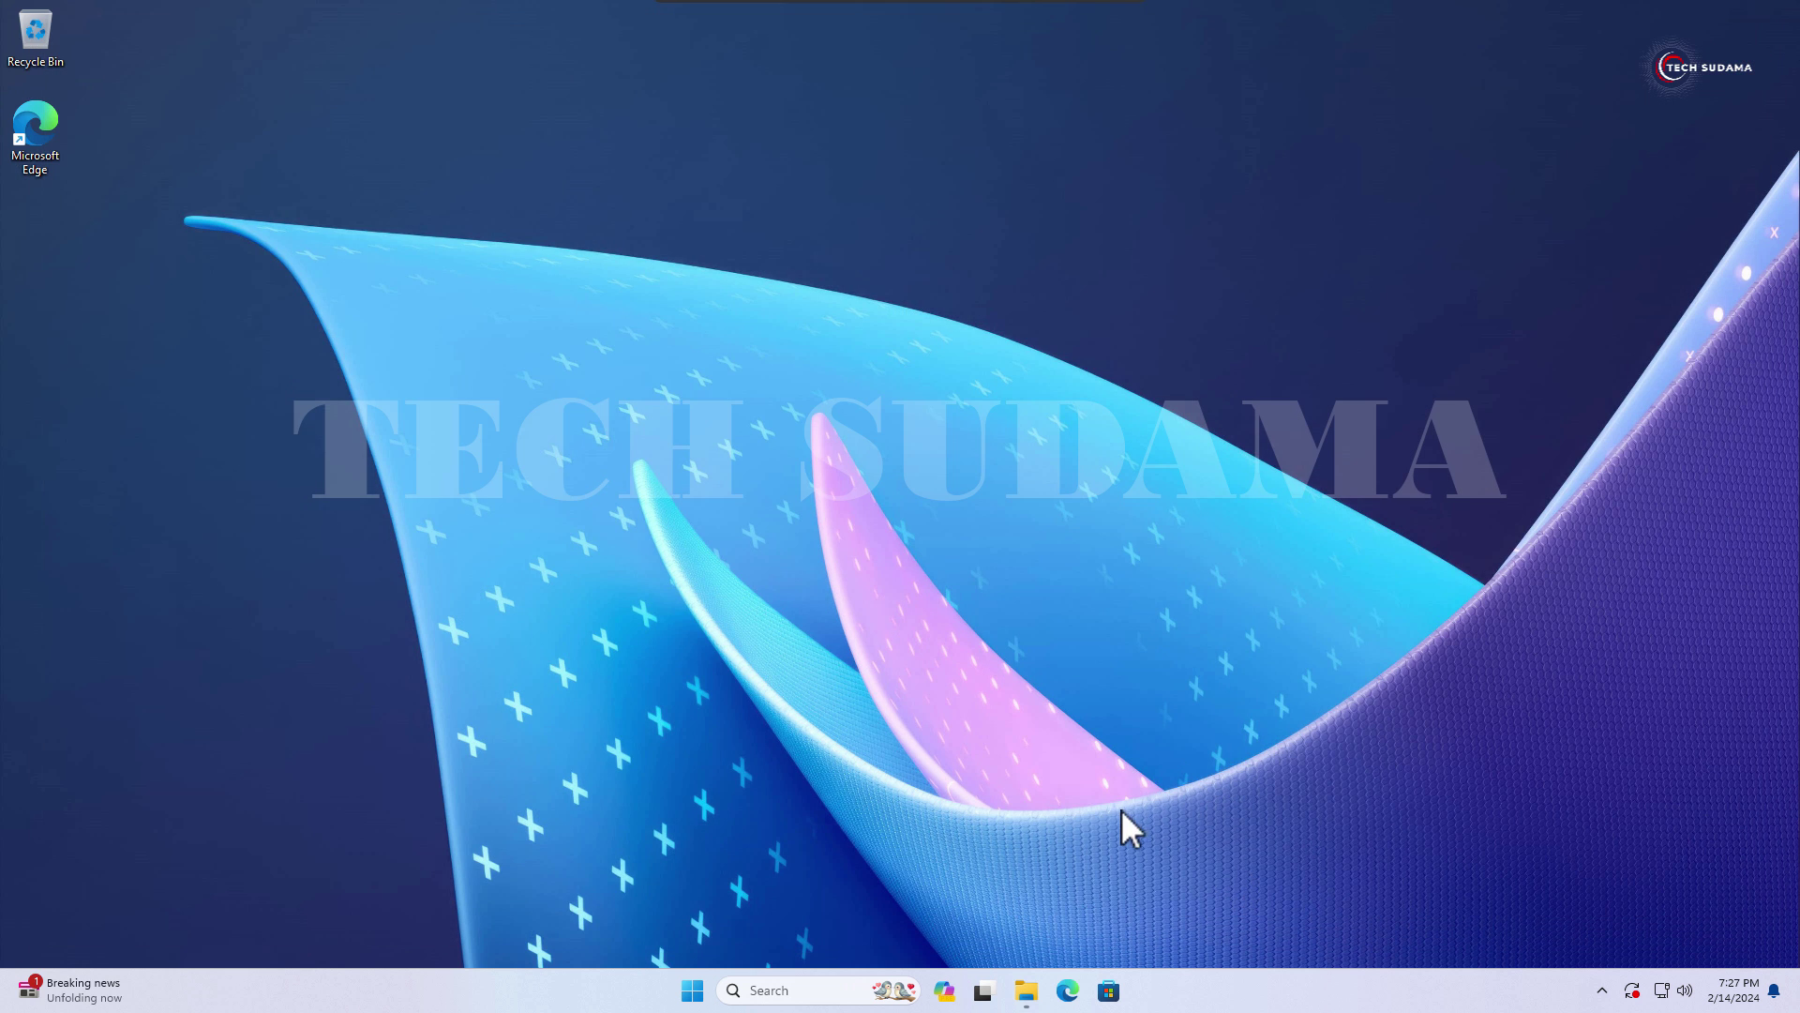
Launch rufus-4.4 from the Downloads folder and approve the User Account Control prompt.
click(1029, 989)
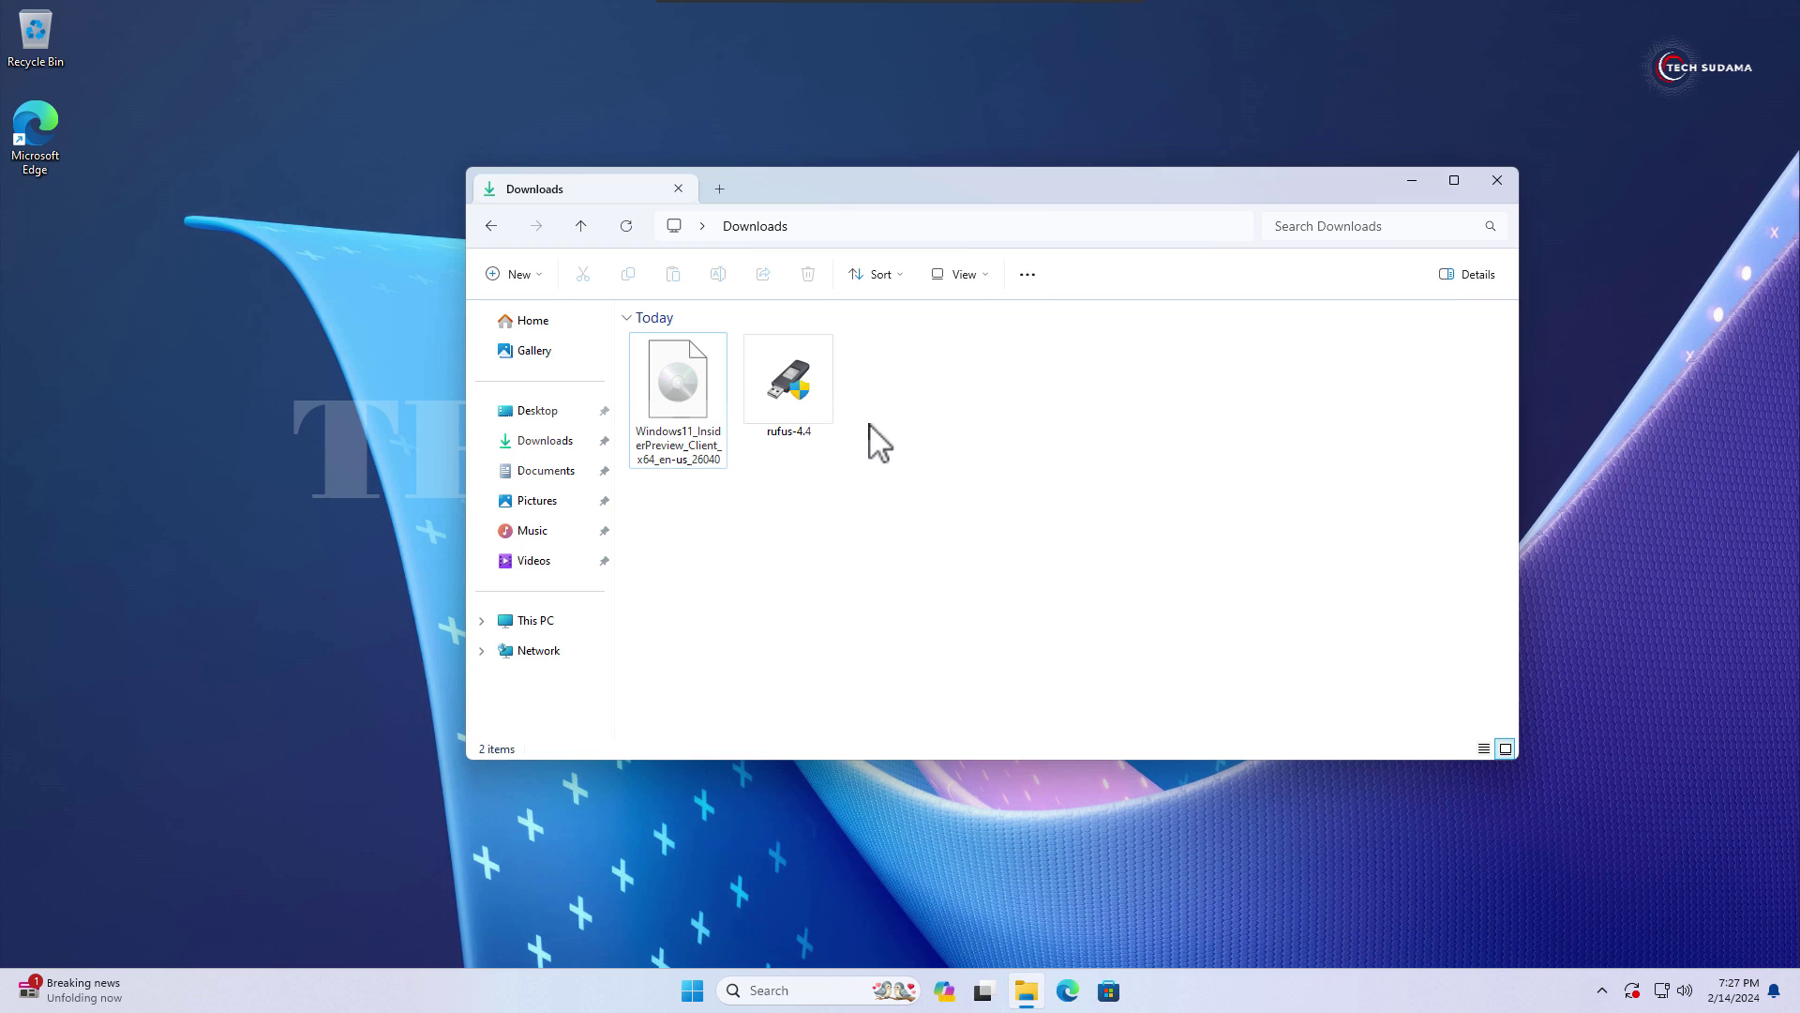
drag(886, 380, 678, 411)
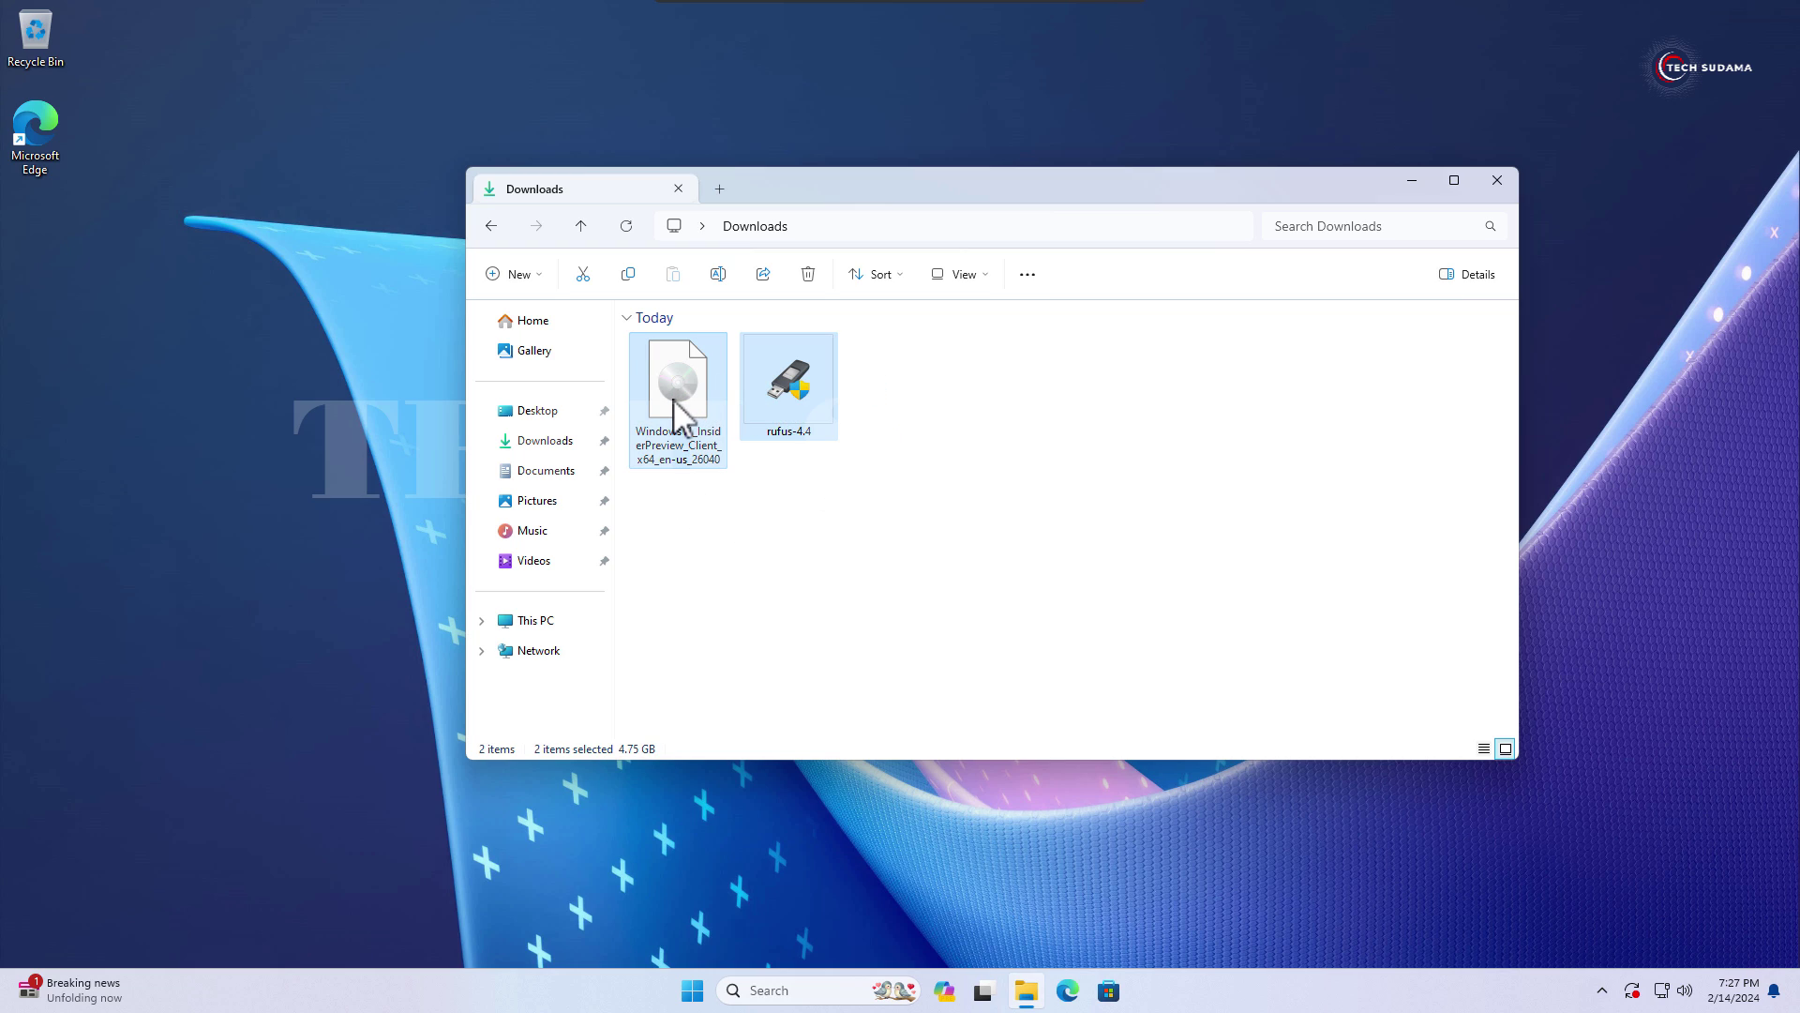
click(797, 499)
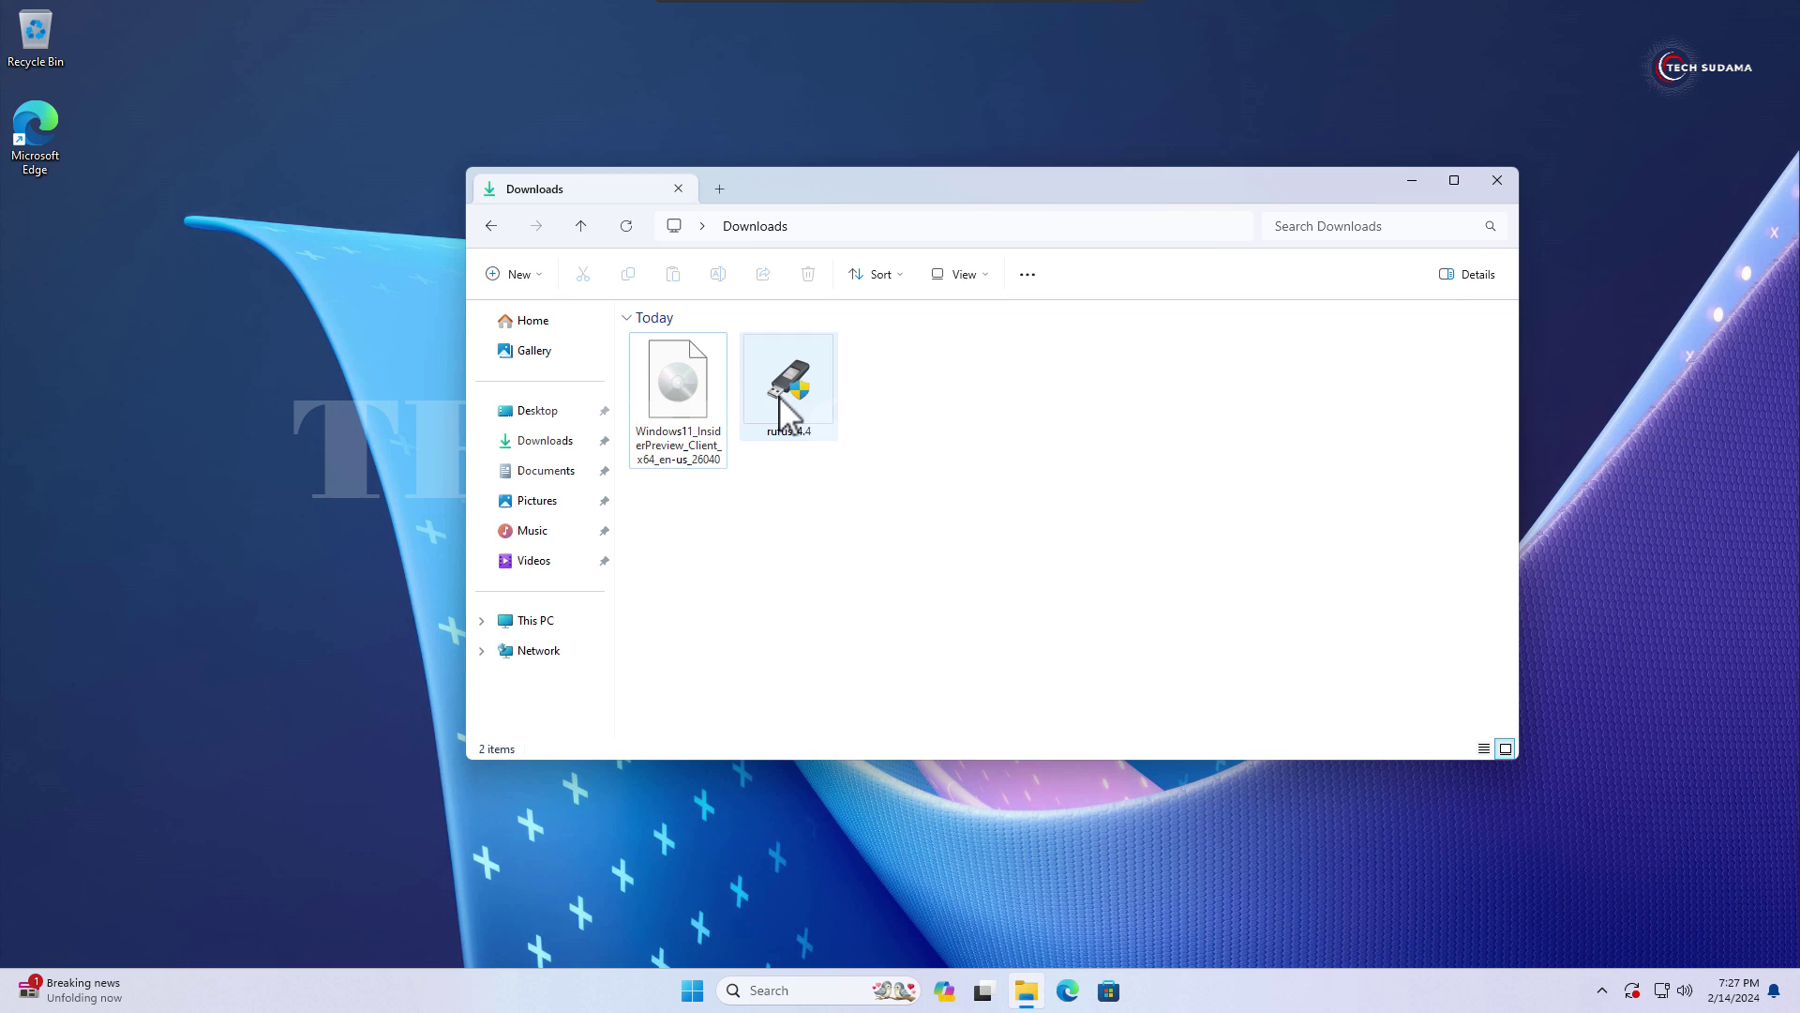
double_click(794, 401)
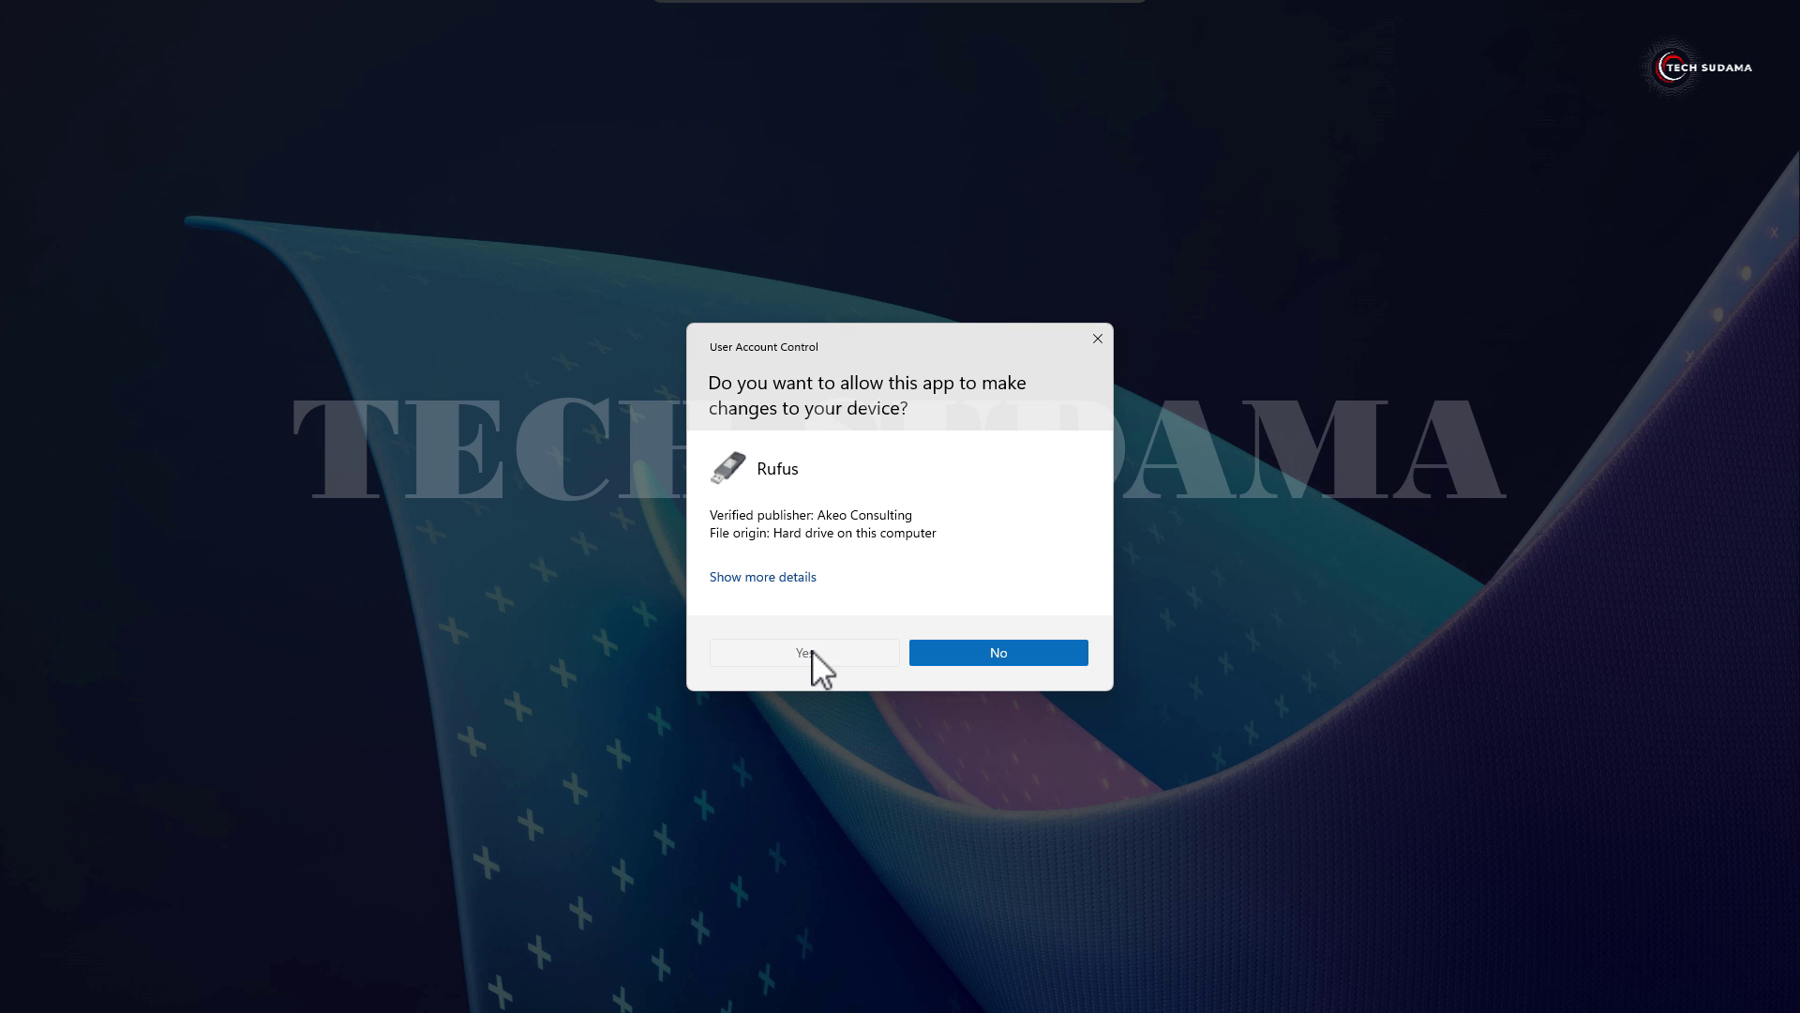
click(998, 652)
Load the Insider Preview ISO into Rufus, target the 16 GB USB drive, and start writing.
click(962, 517)
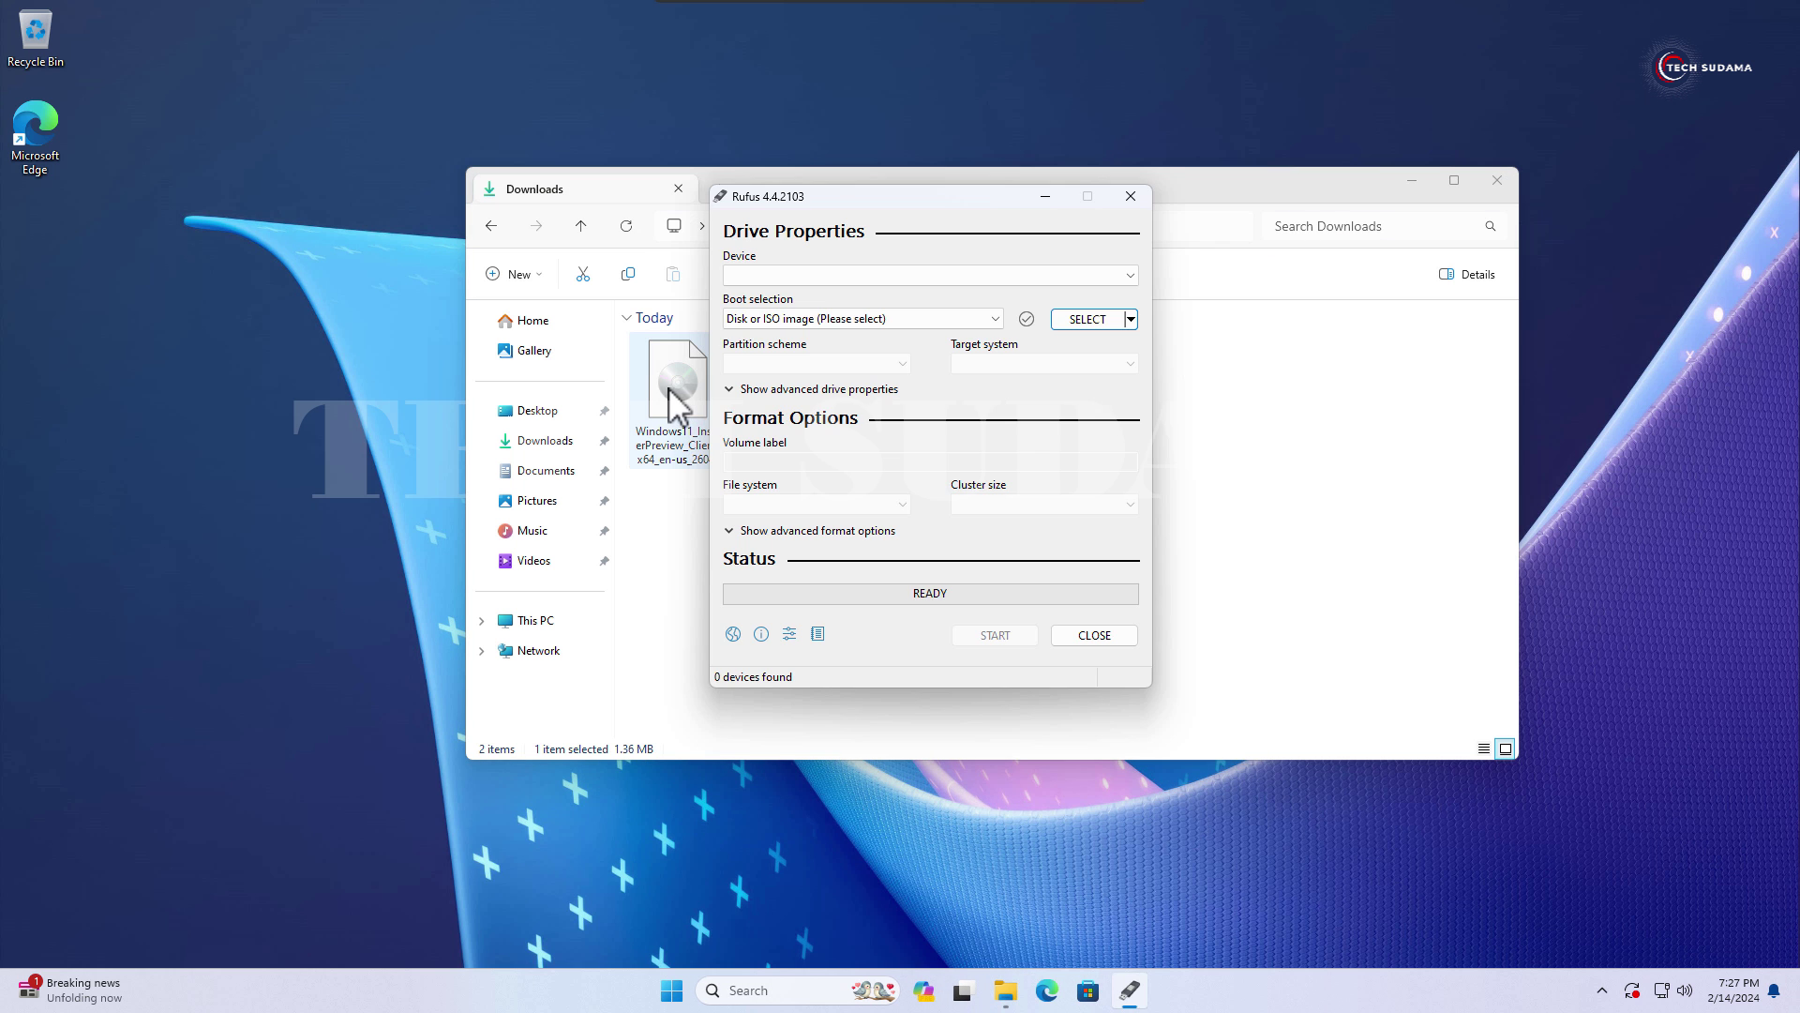
drag(672, 398, 872, 359)
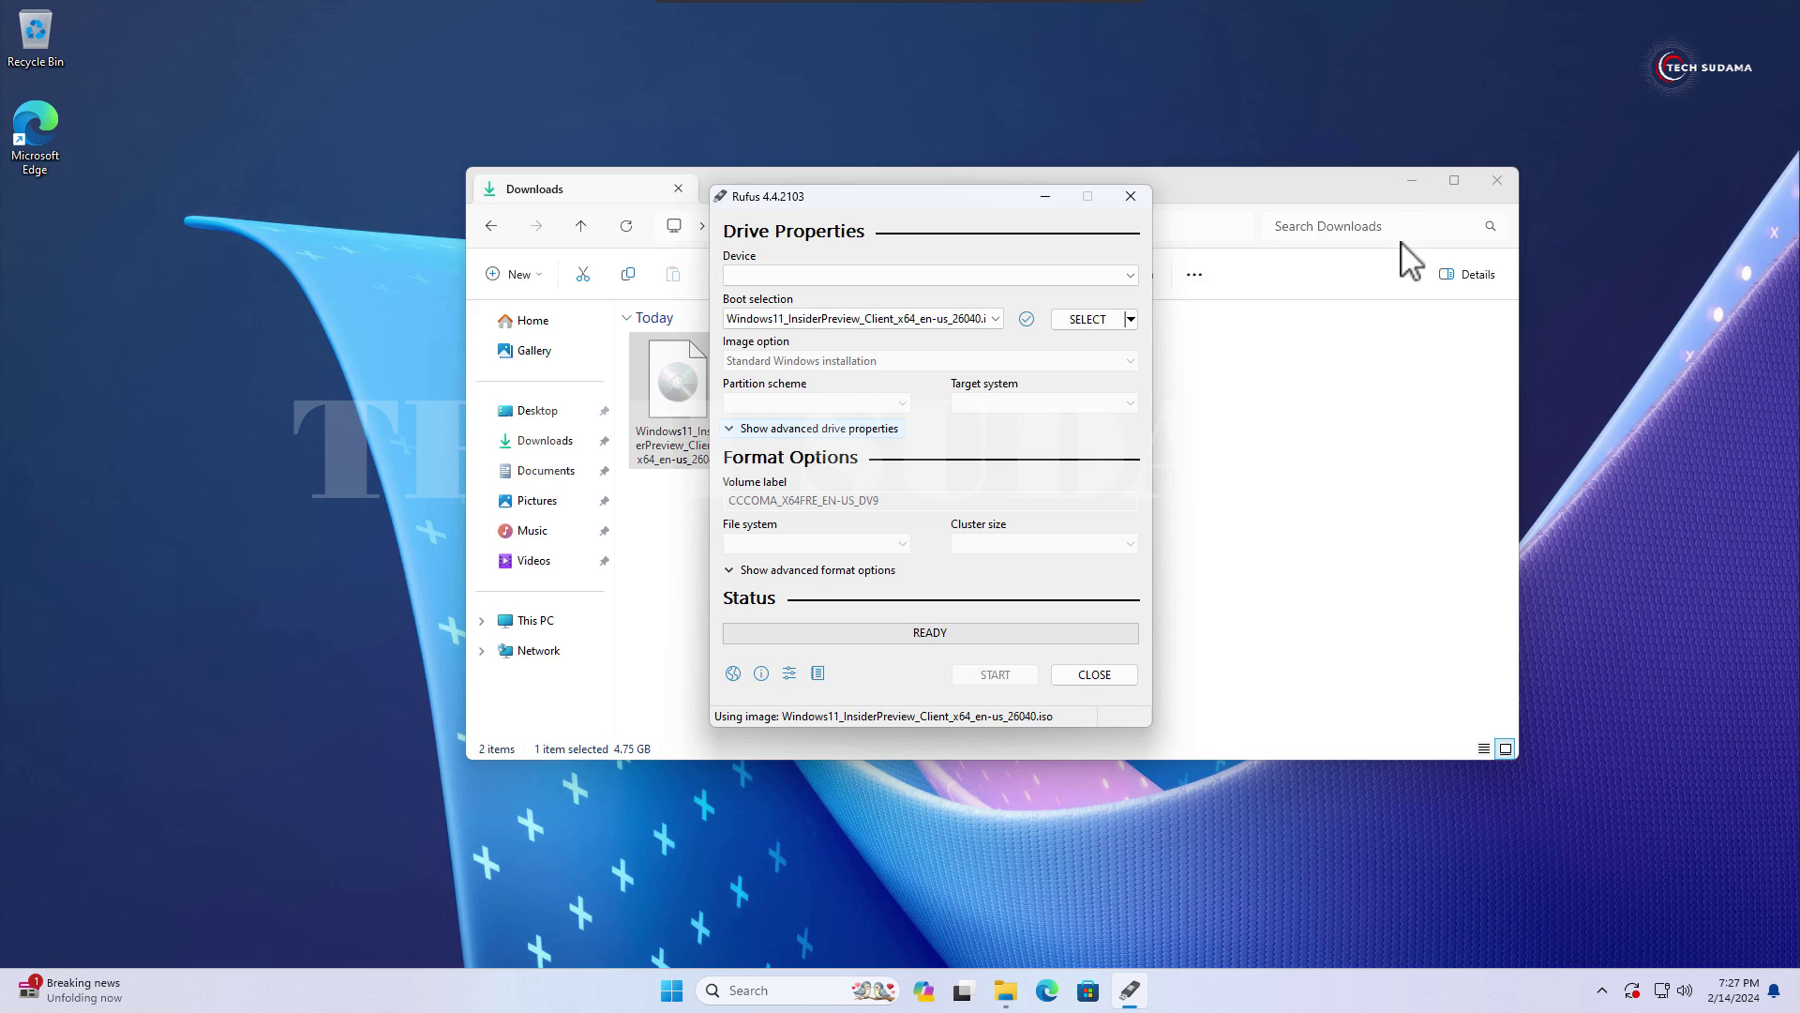
click(1413, 180)
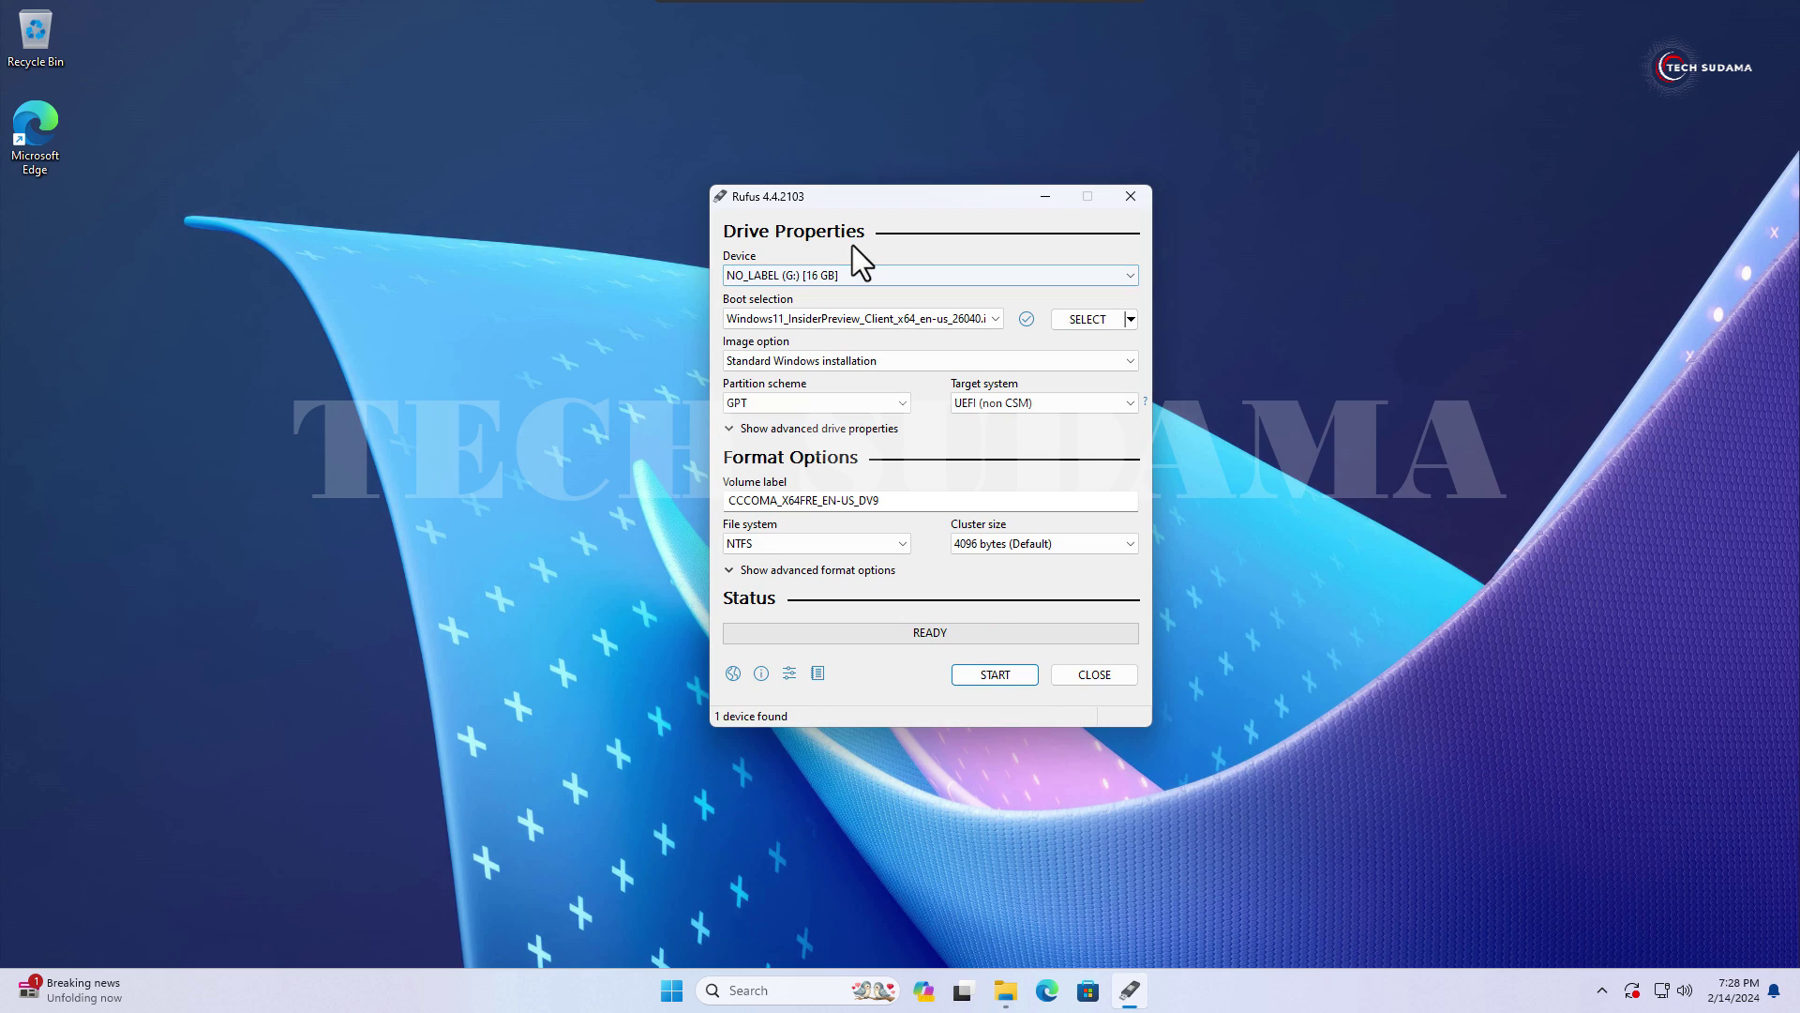
click(857, 274)
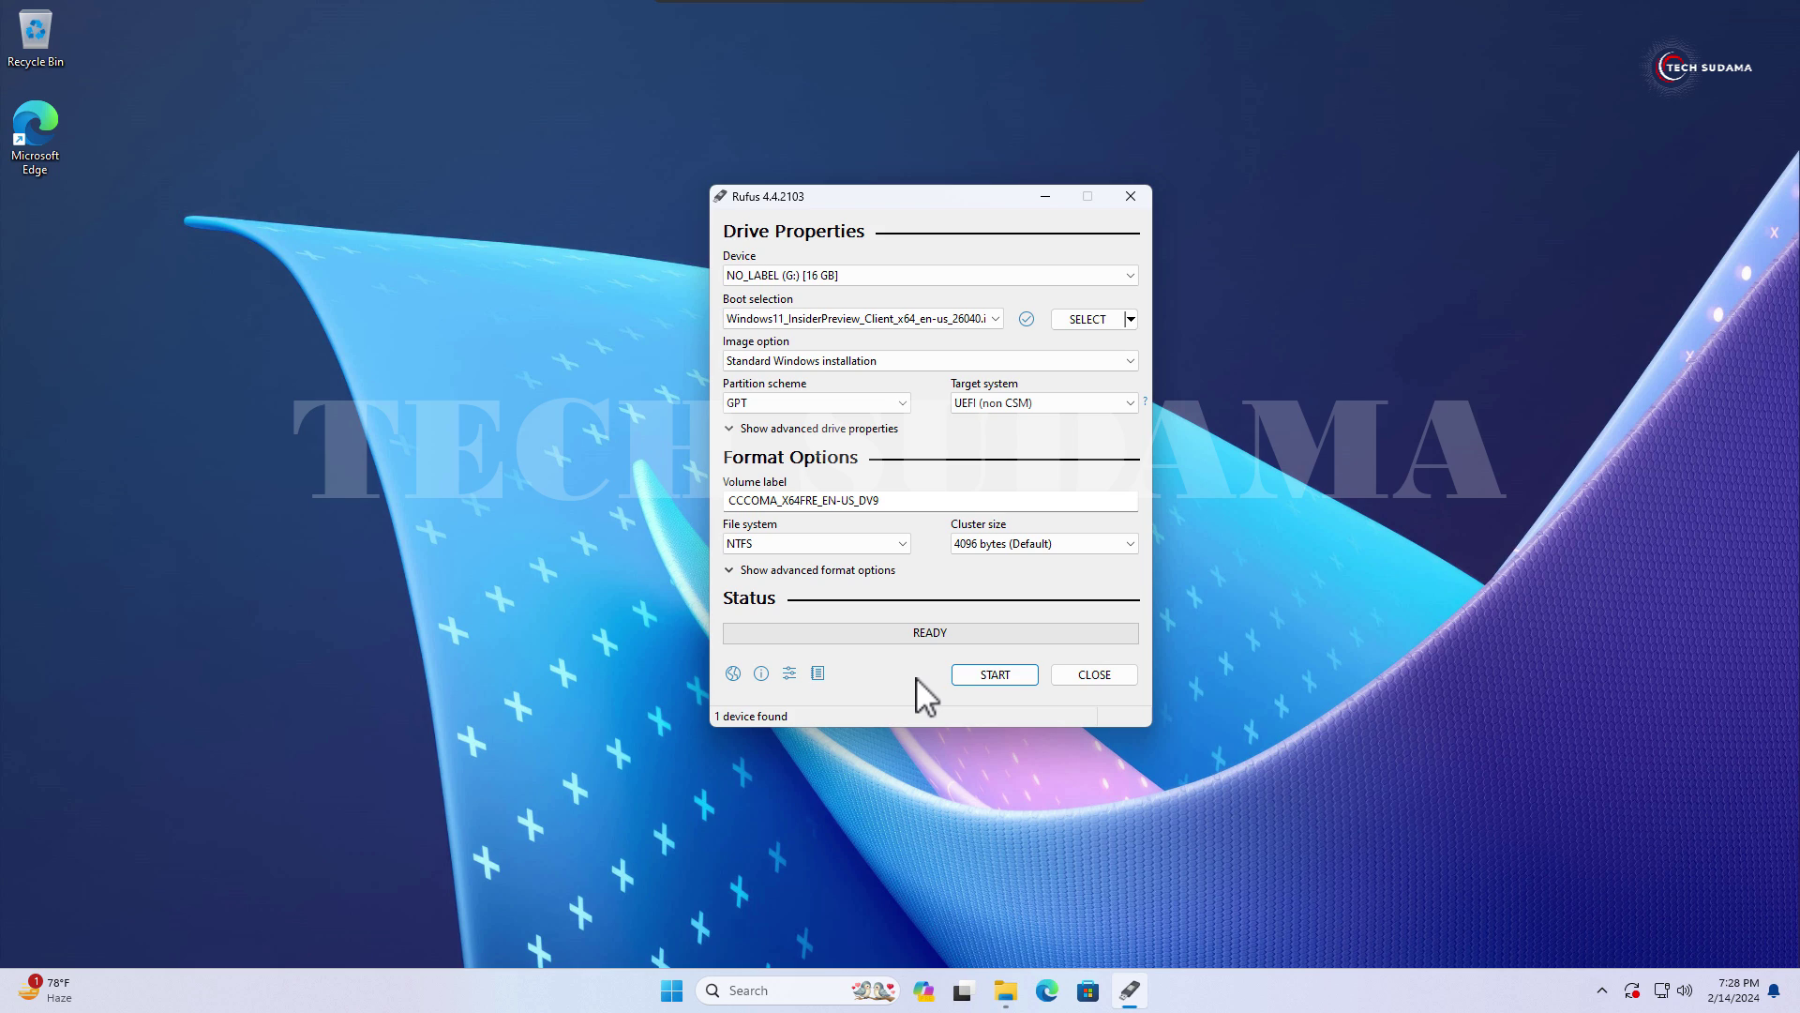
click(999, 676)
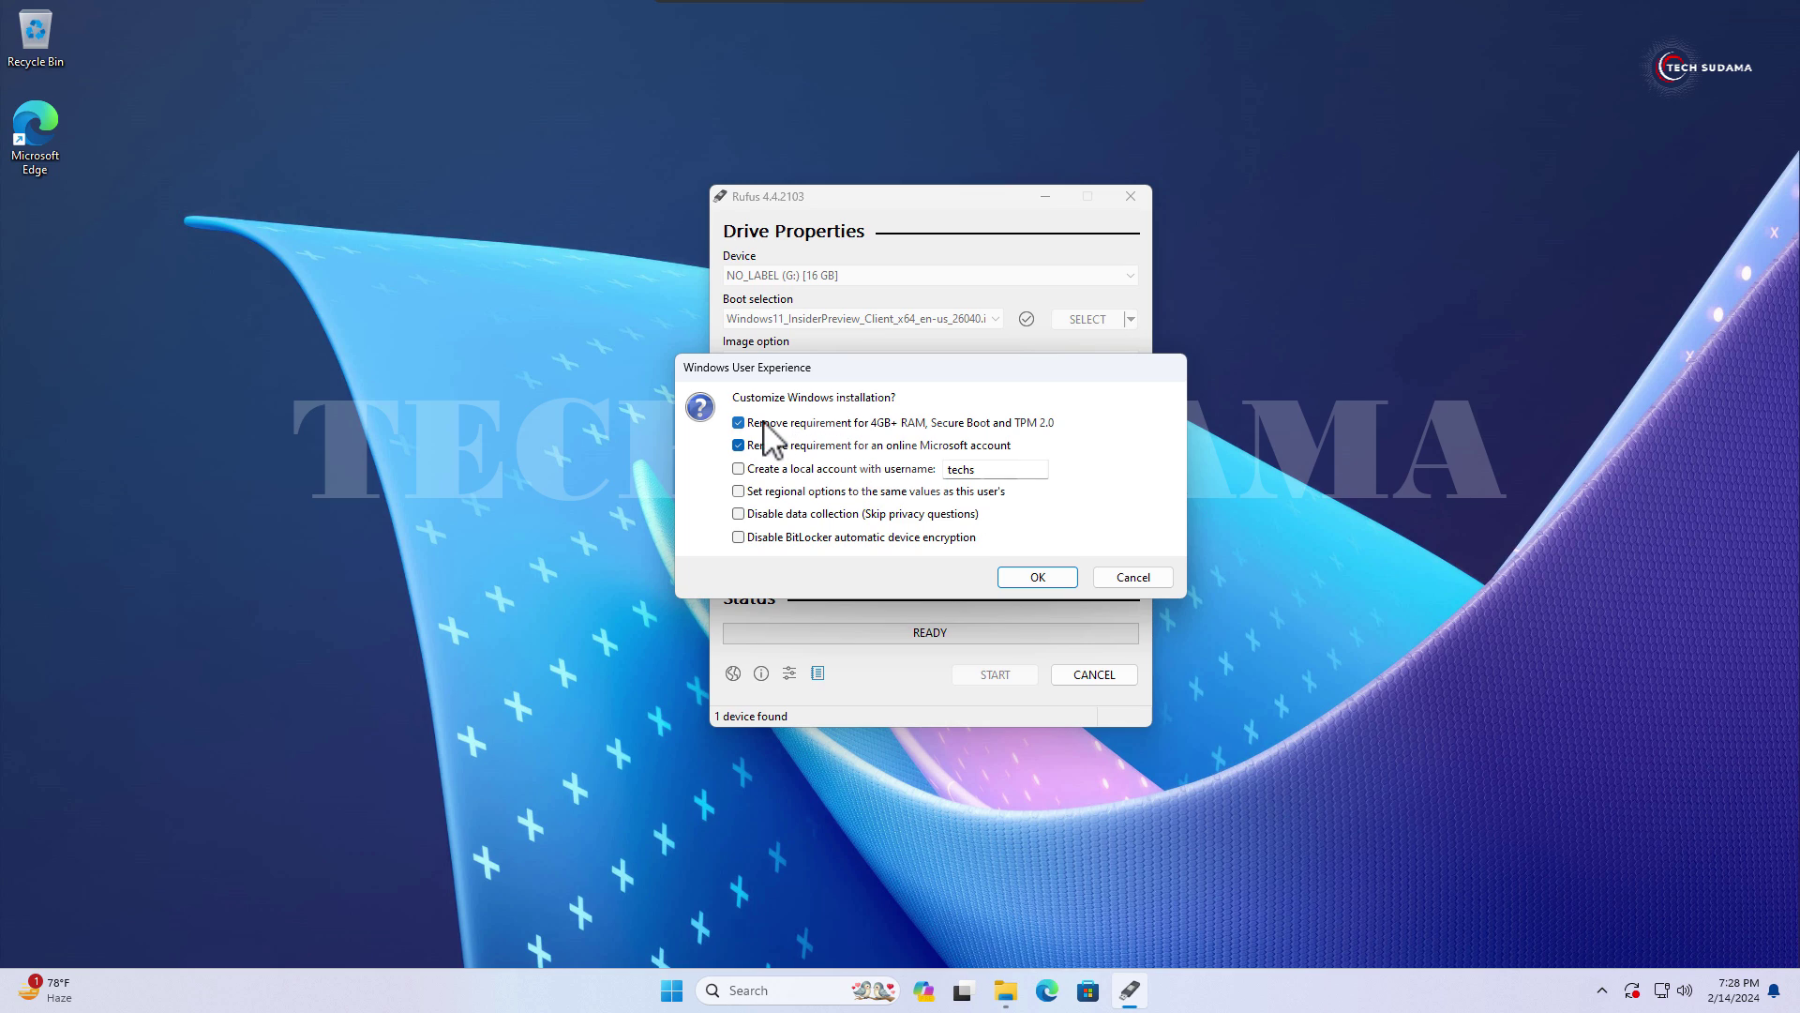
Customize the install: copy regional options, skip privacy questions, and create local account TechSudama.
click(767, 493)
click(776, 516)
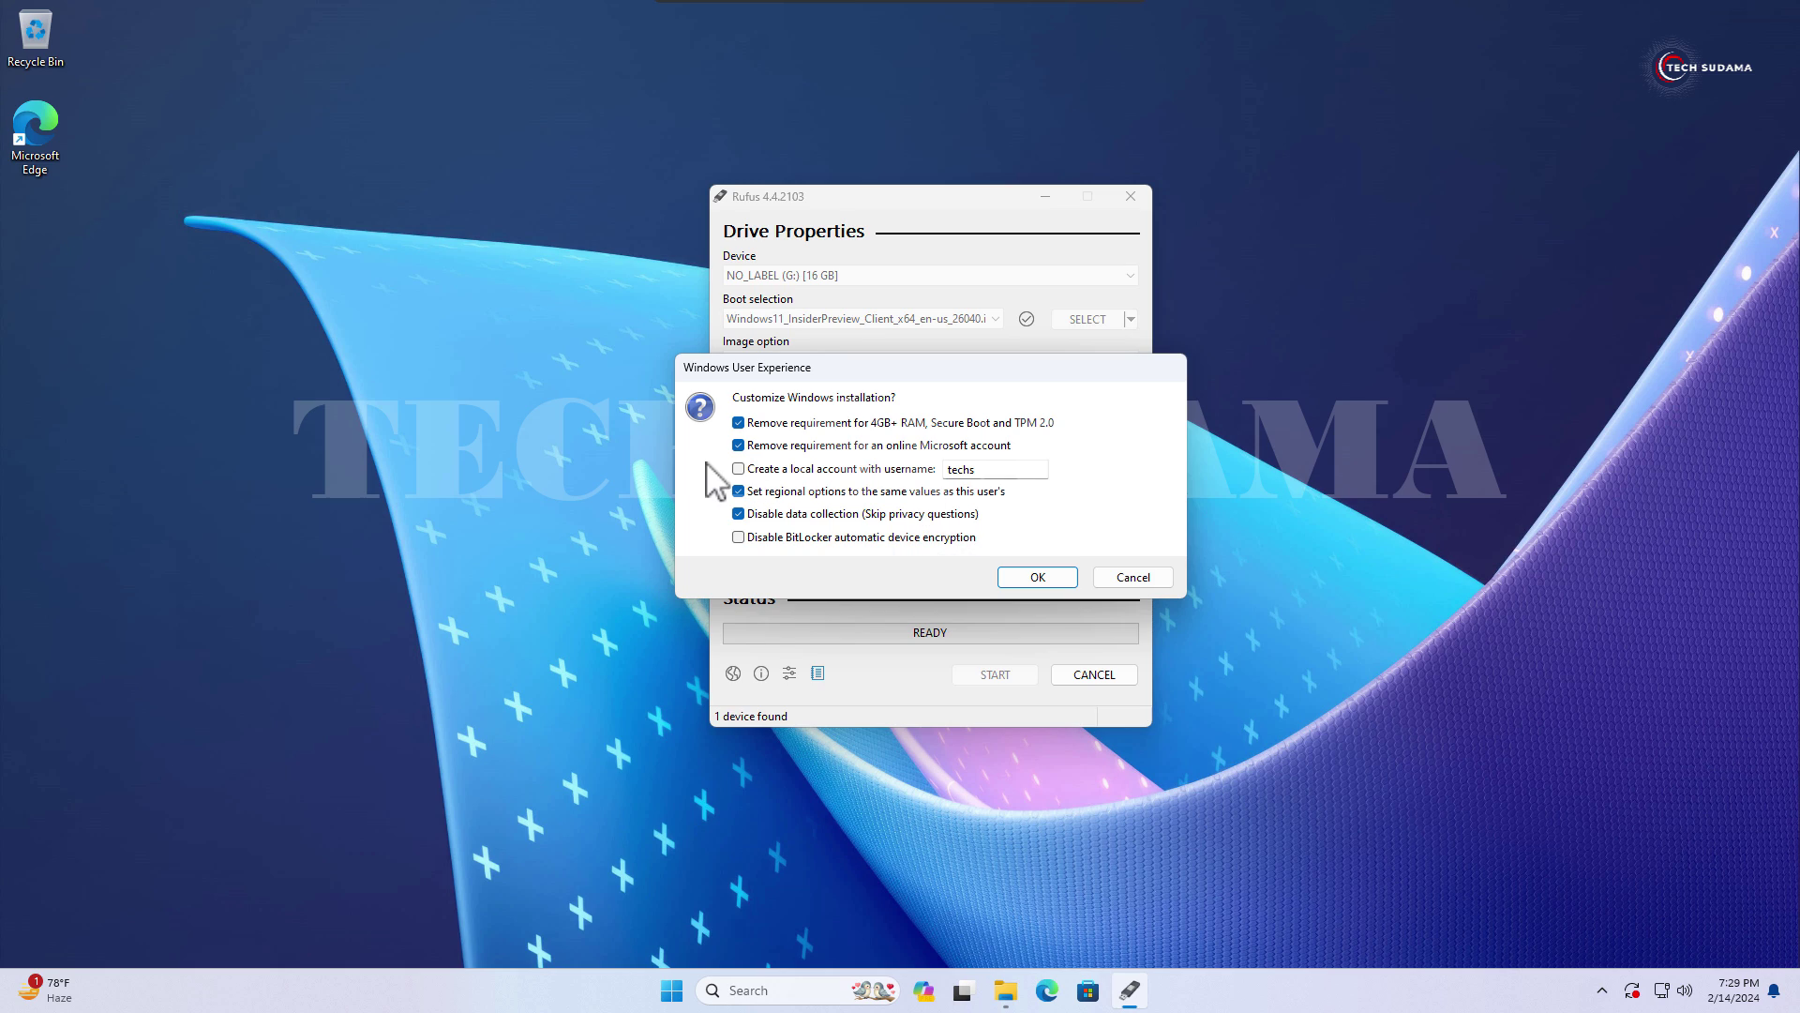
click(737, 472)
text(udama)
drag(1041, 471, 942, 472)
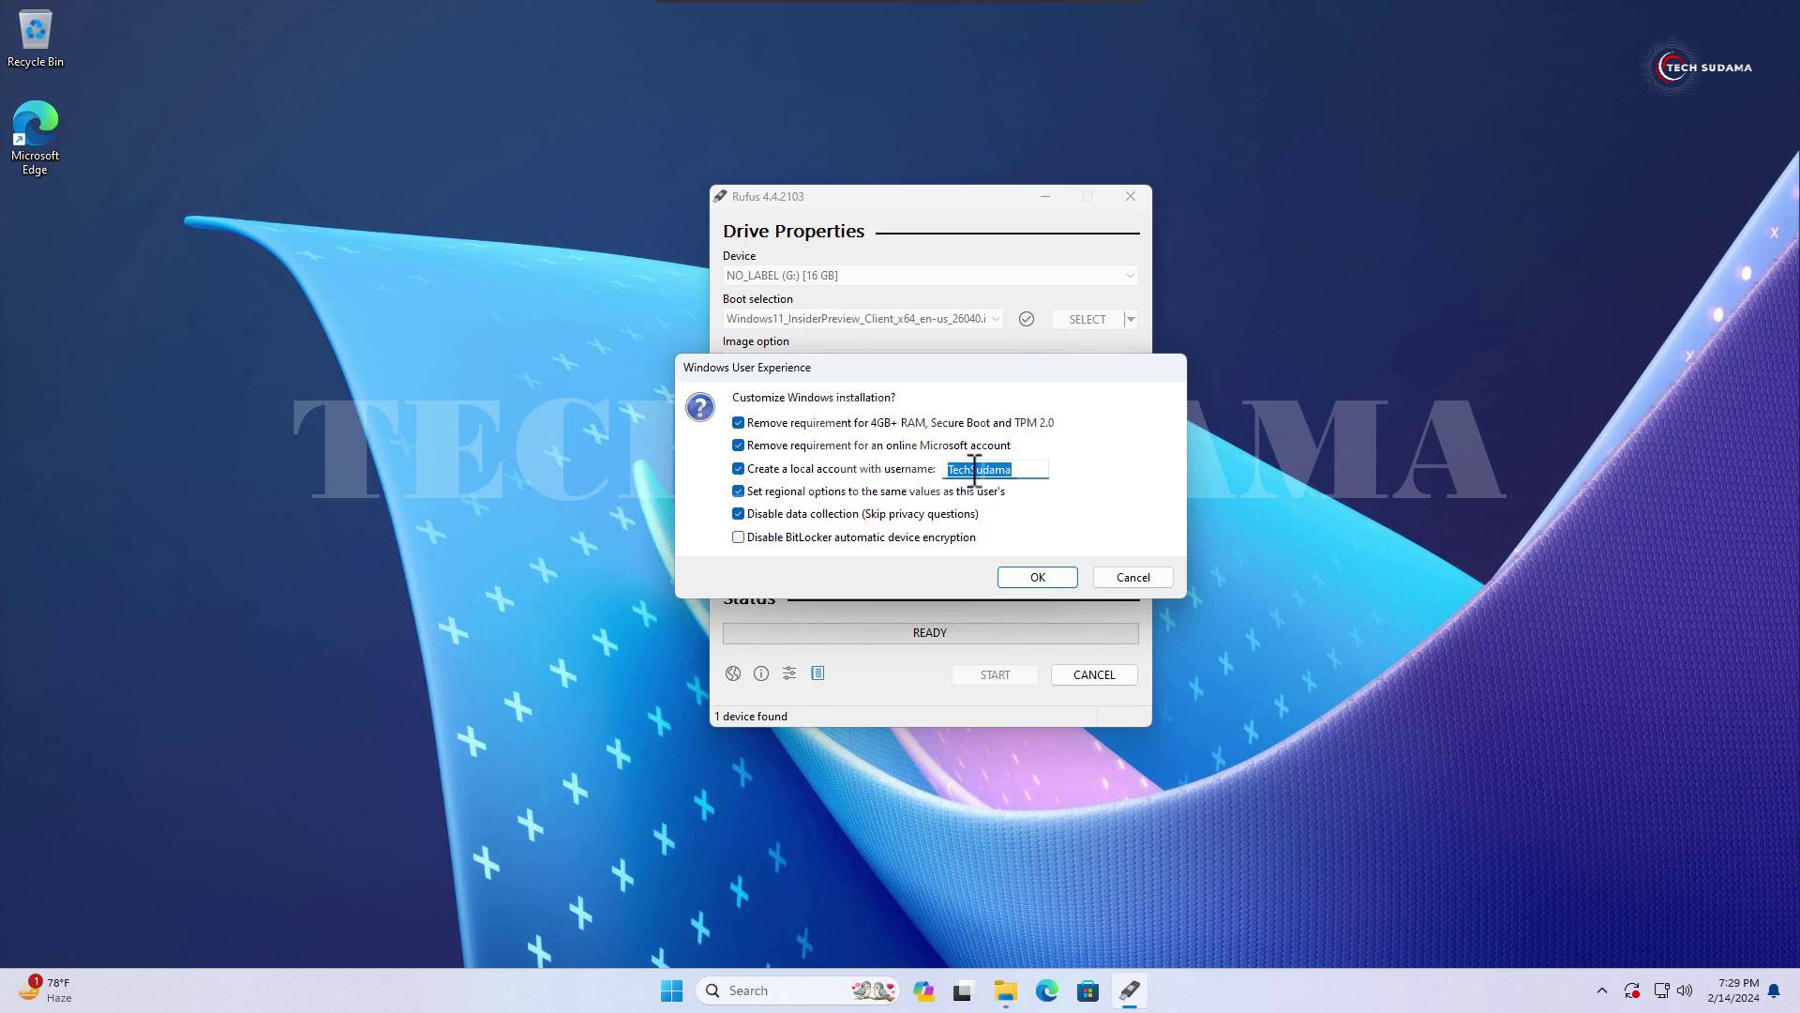
click(1039, 576)
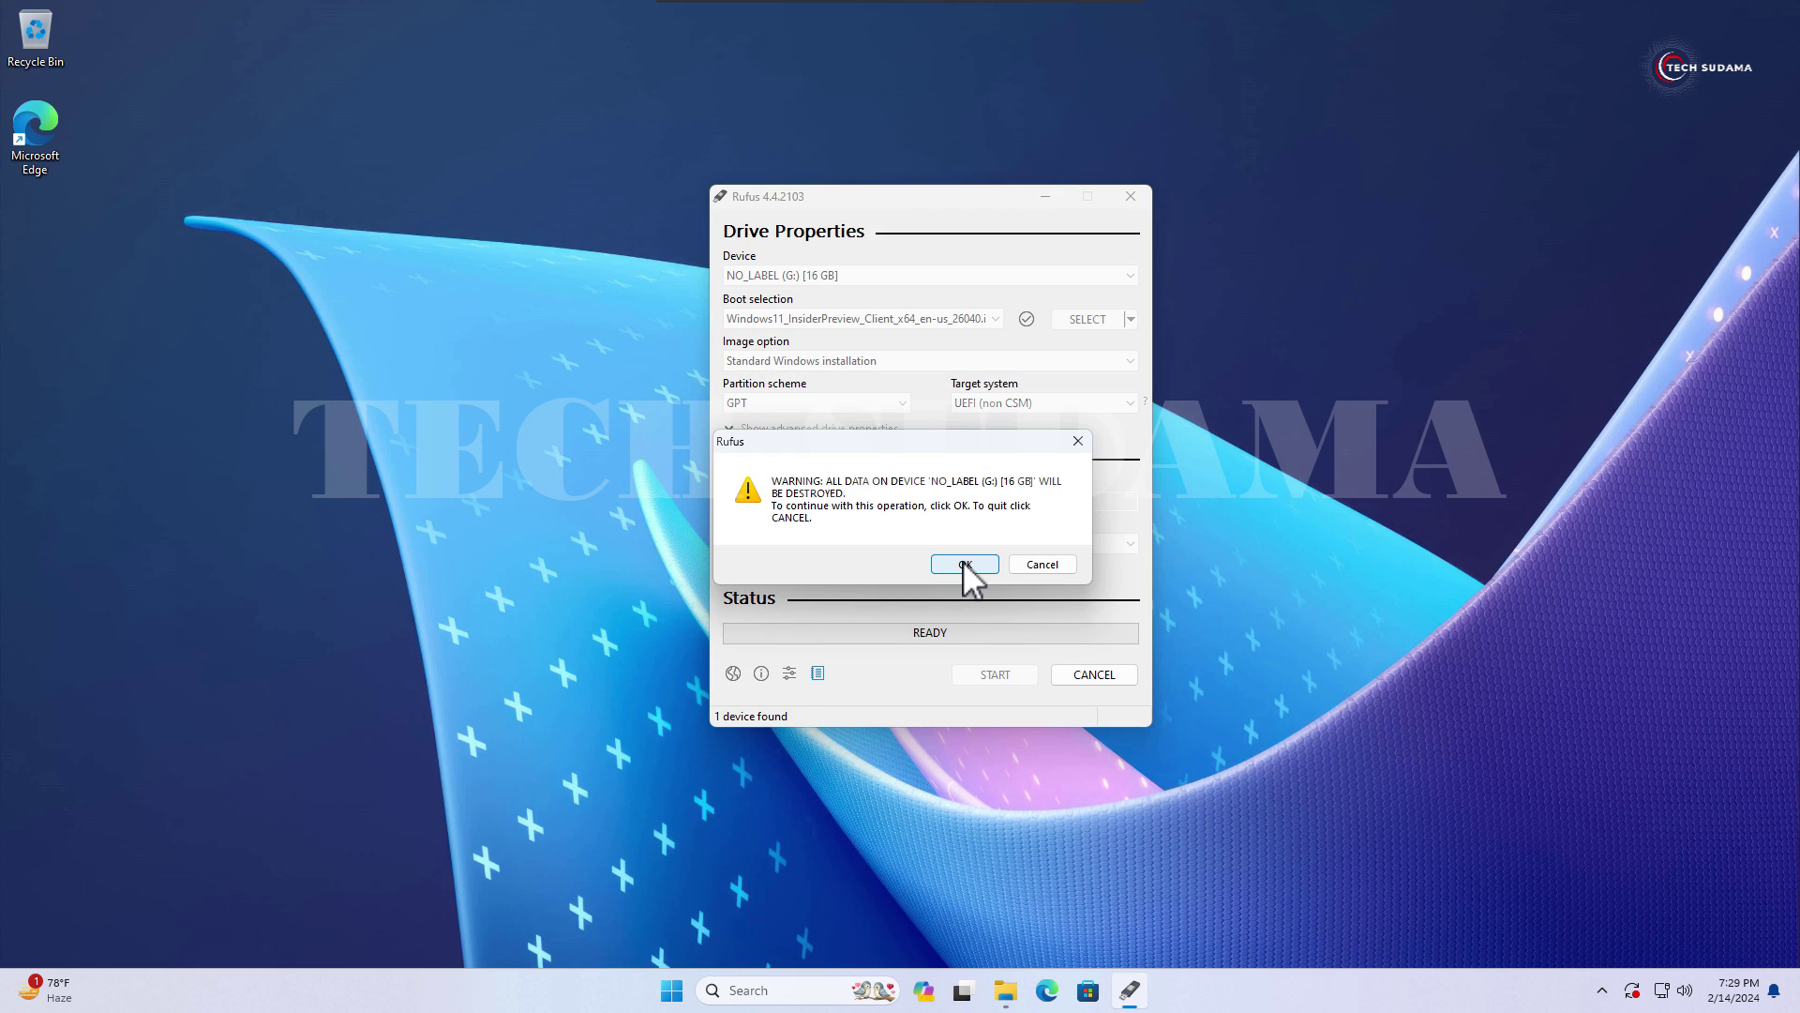
Accept erasing the USB drive's data, and close Rufus once it reports READY.
click(961, 569)
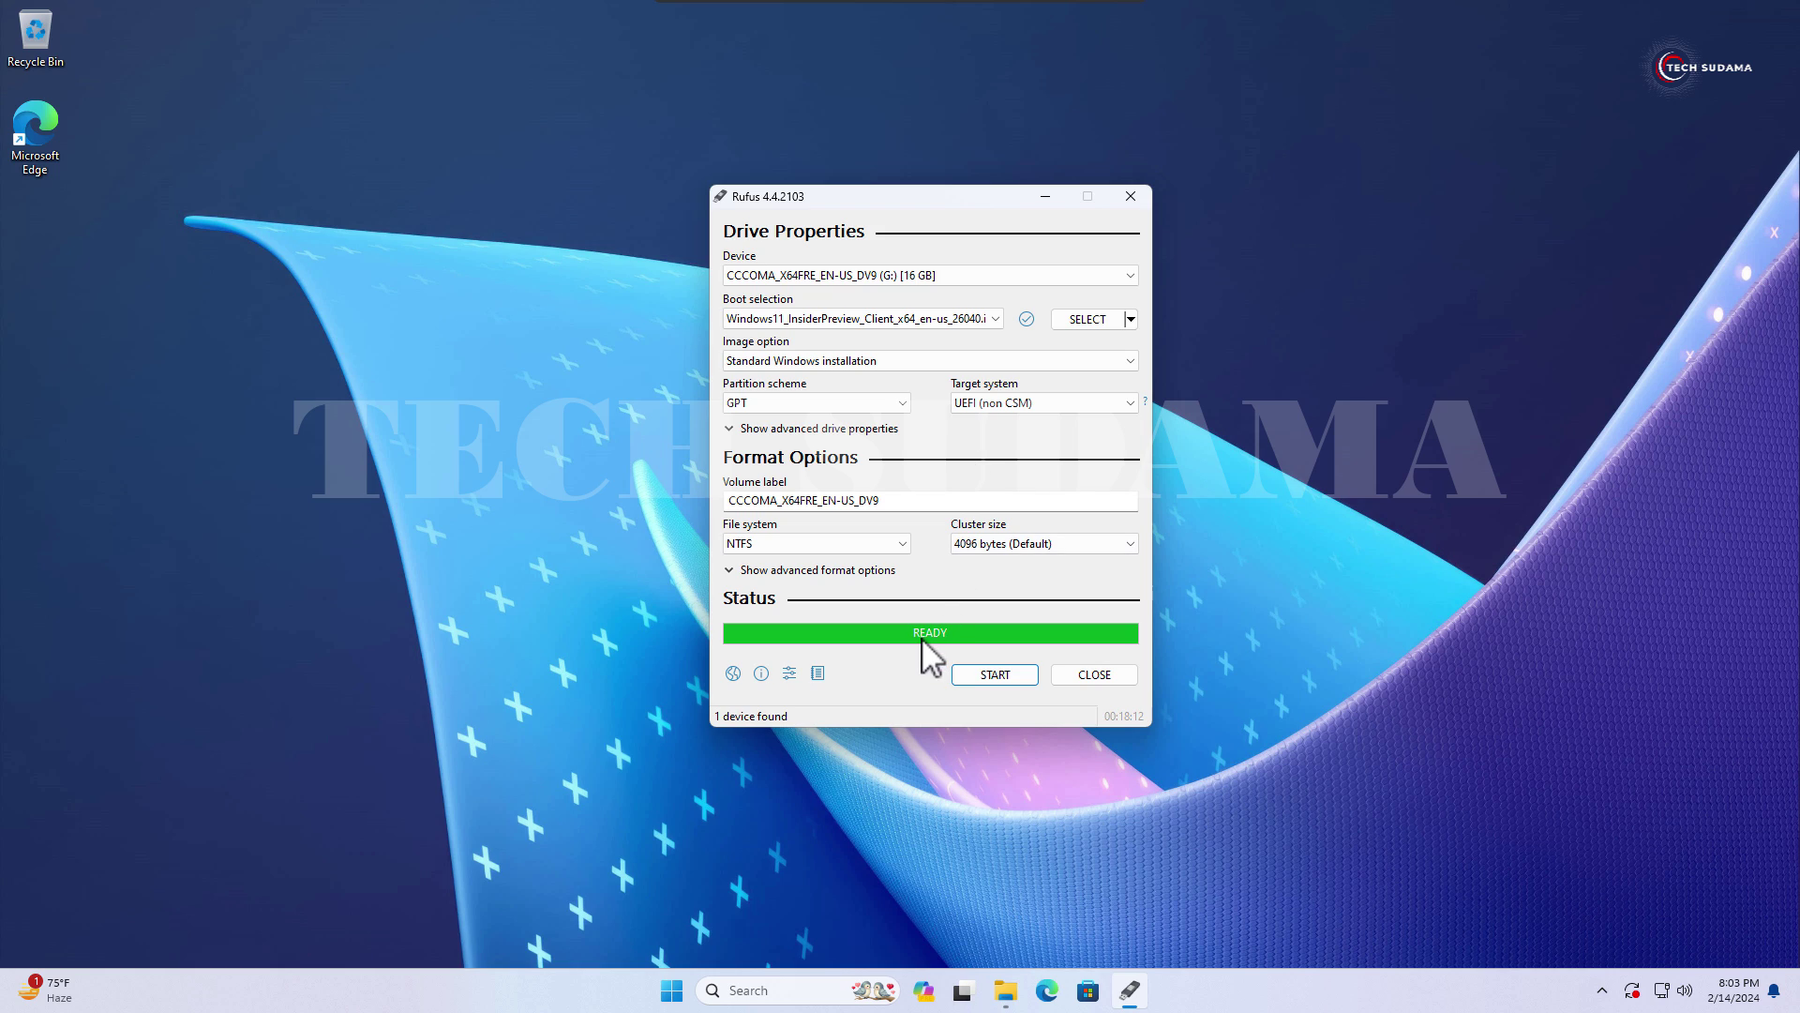
click(1104, 677)
key(super)
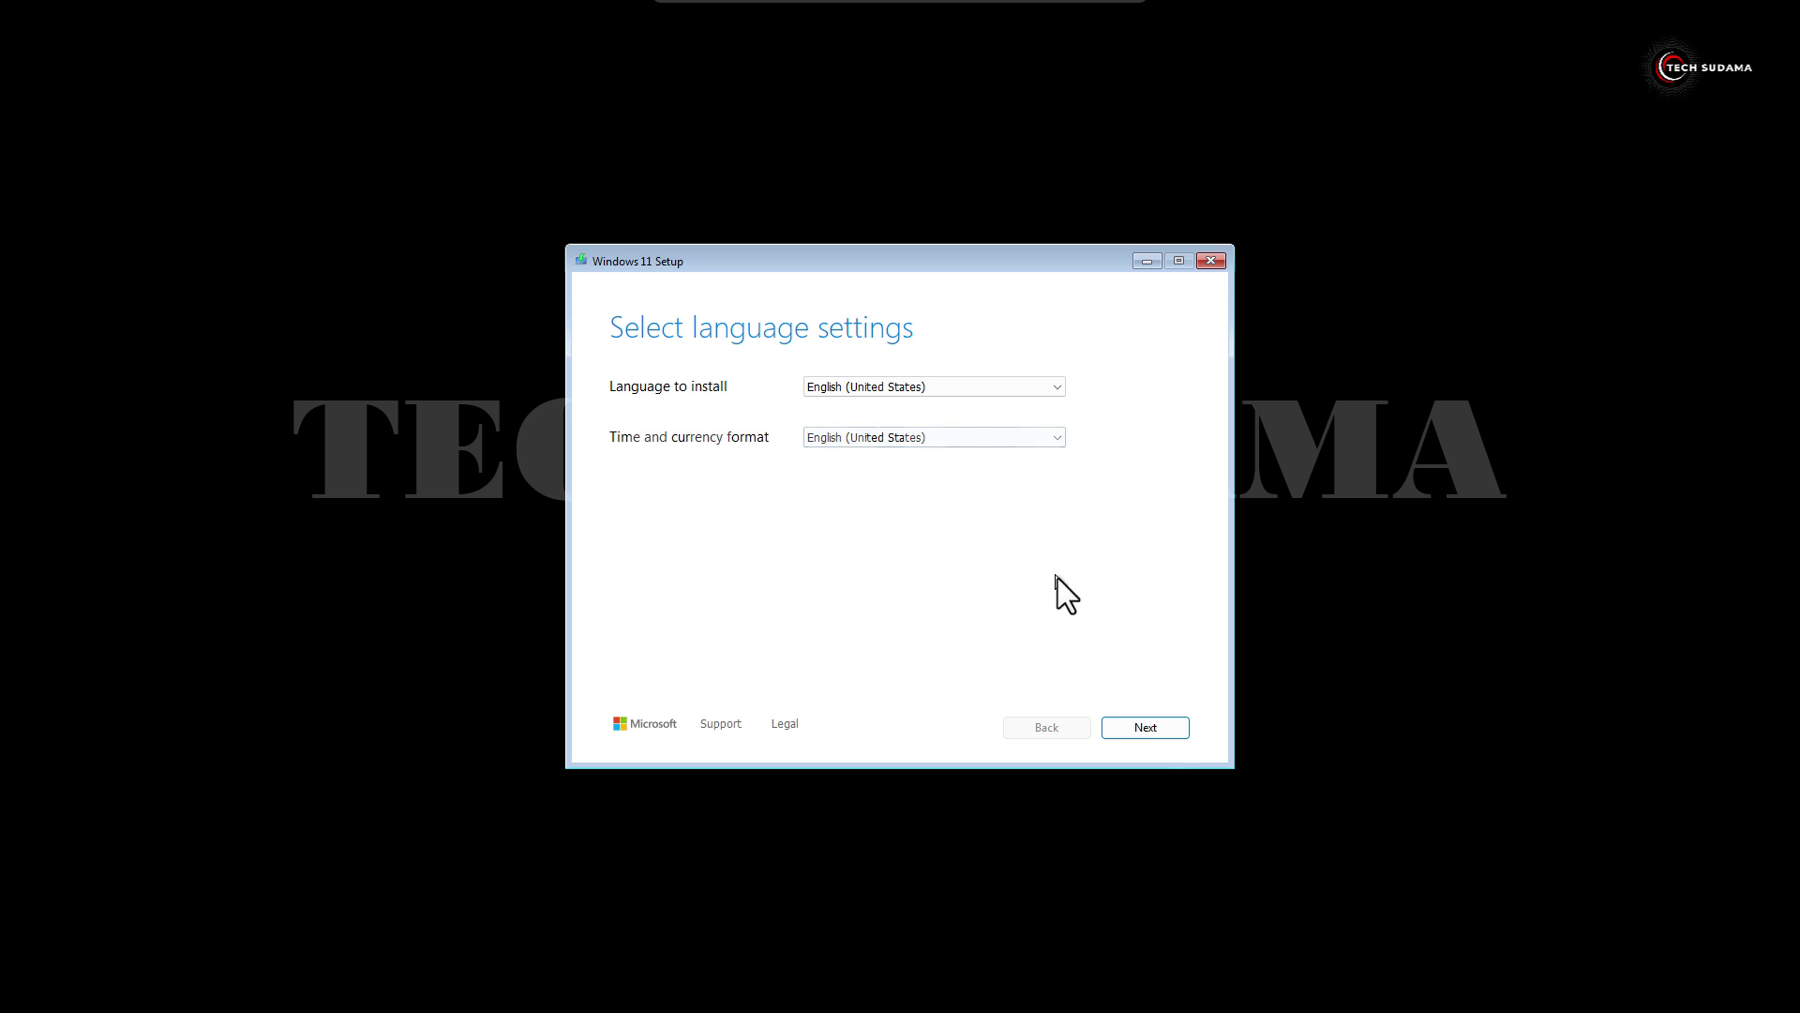
Keep the default language and US keyboard, and agree that everything will be deleted.
click(1153, 730)
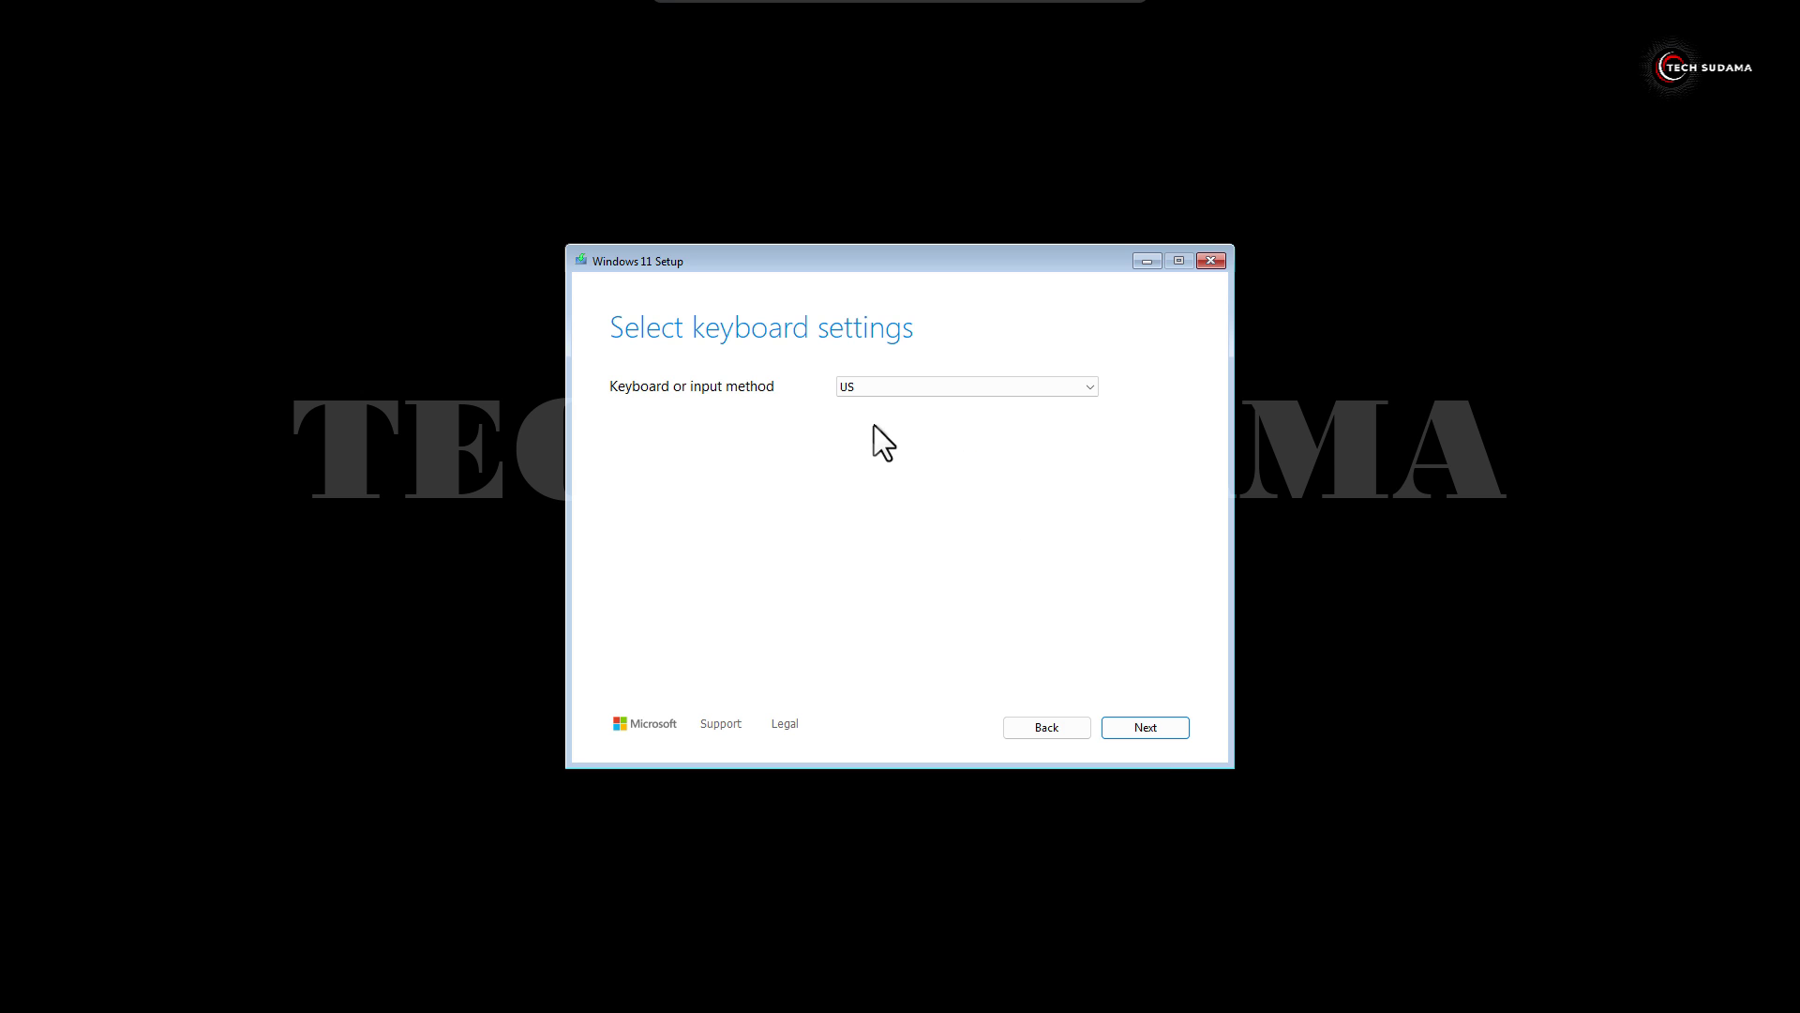
click(1149, 729)
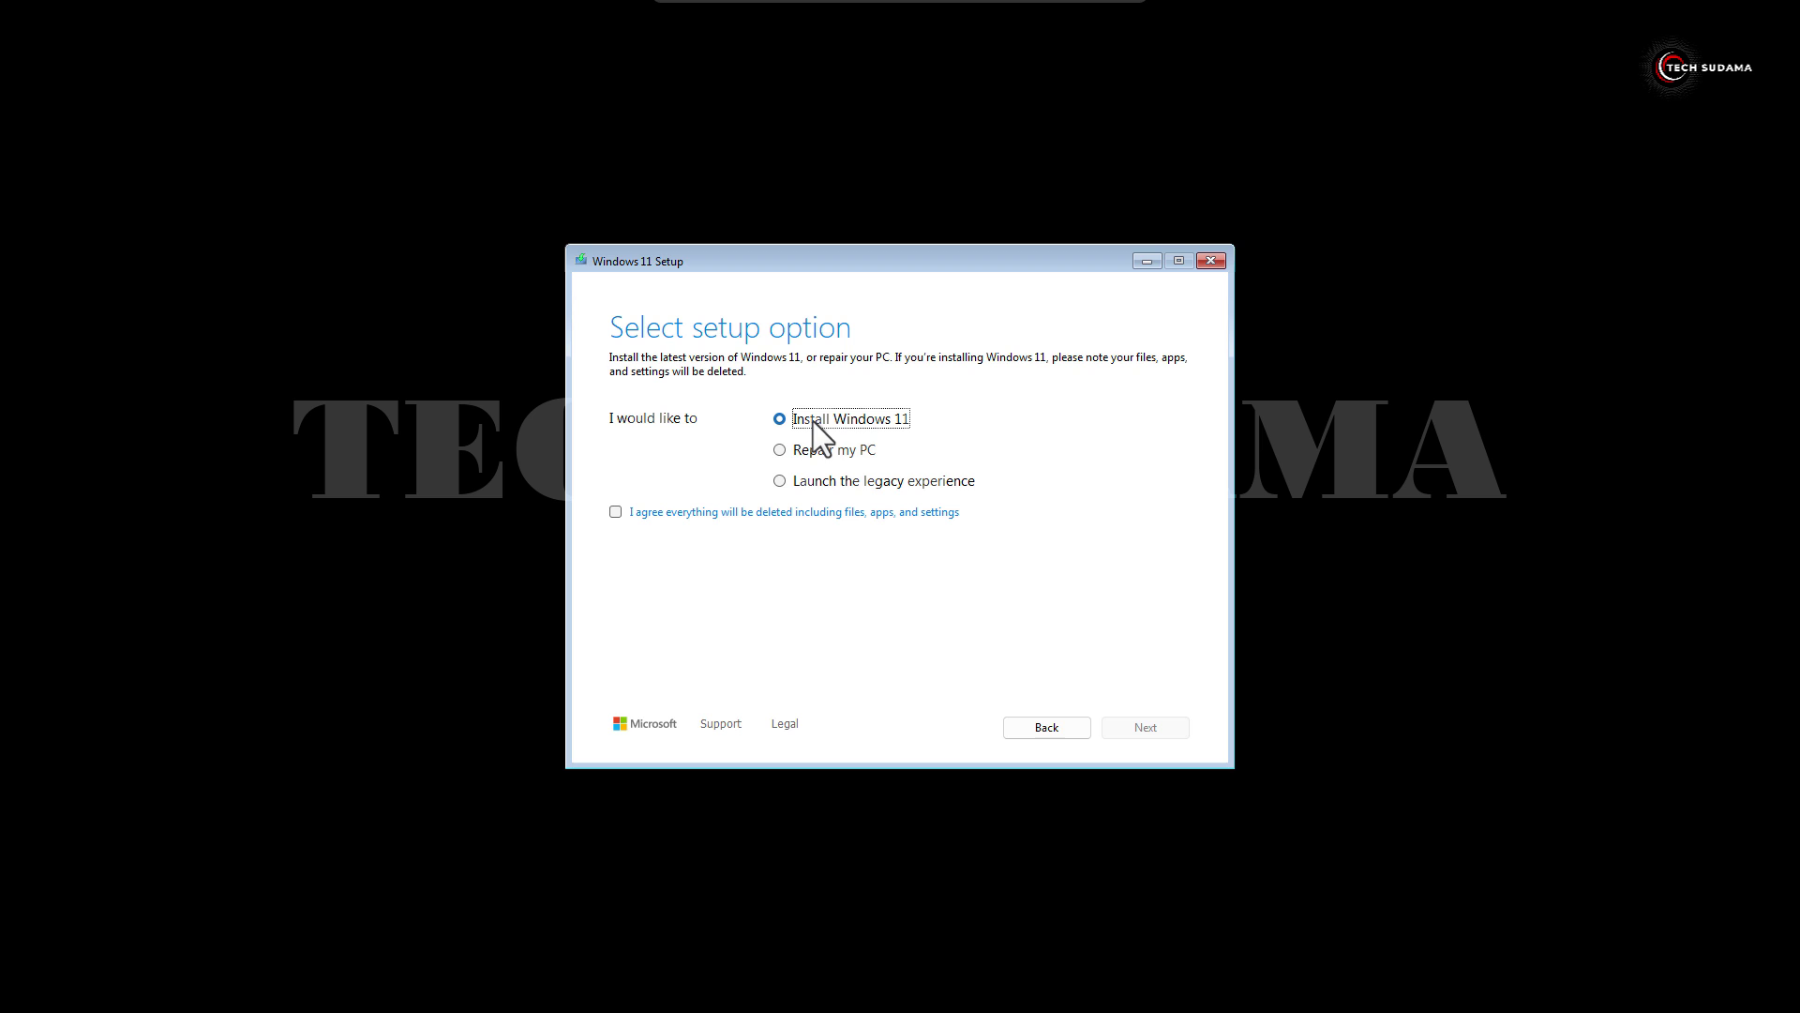
click(615, 512)
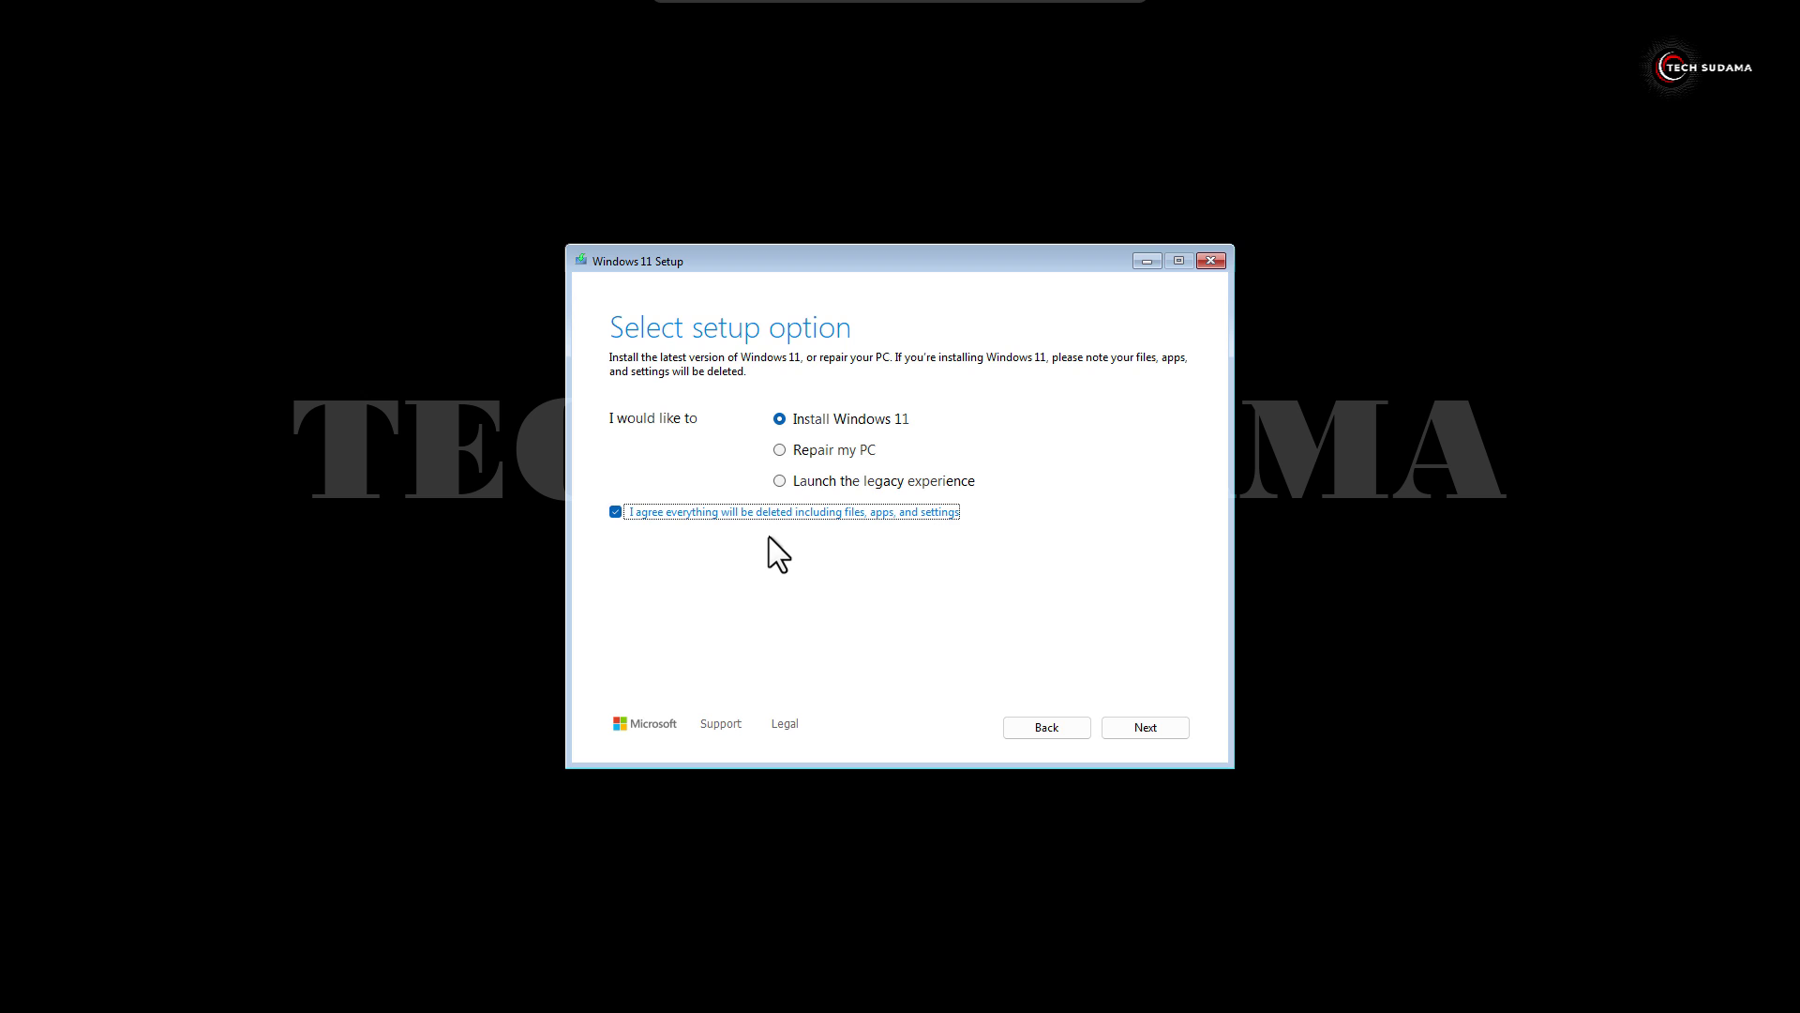
click(614, 513)
click(615, 513)
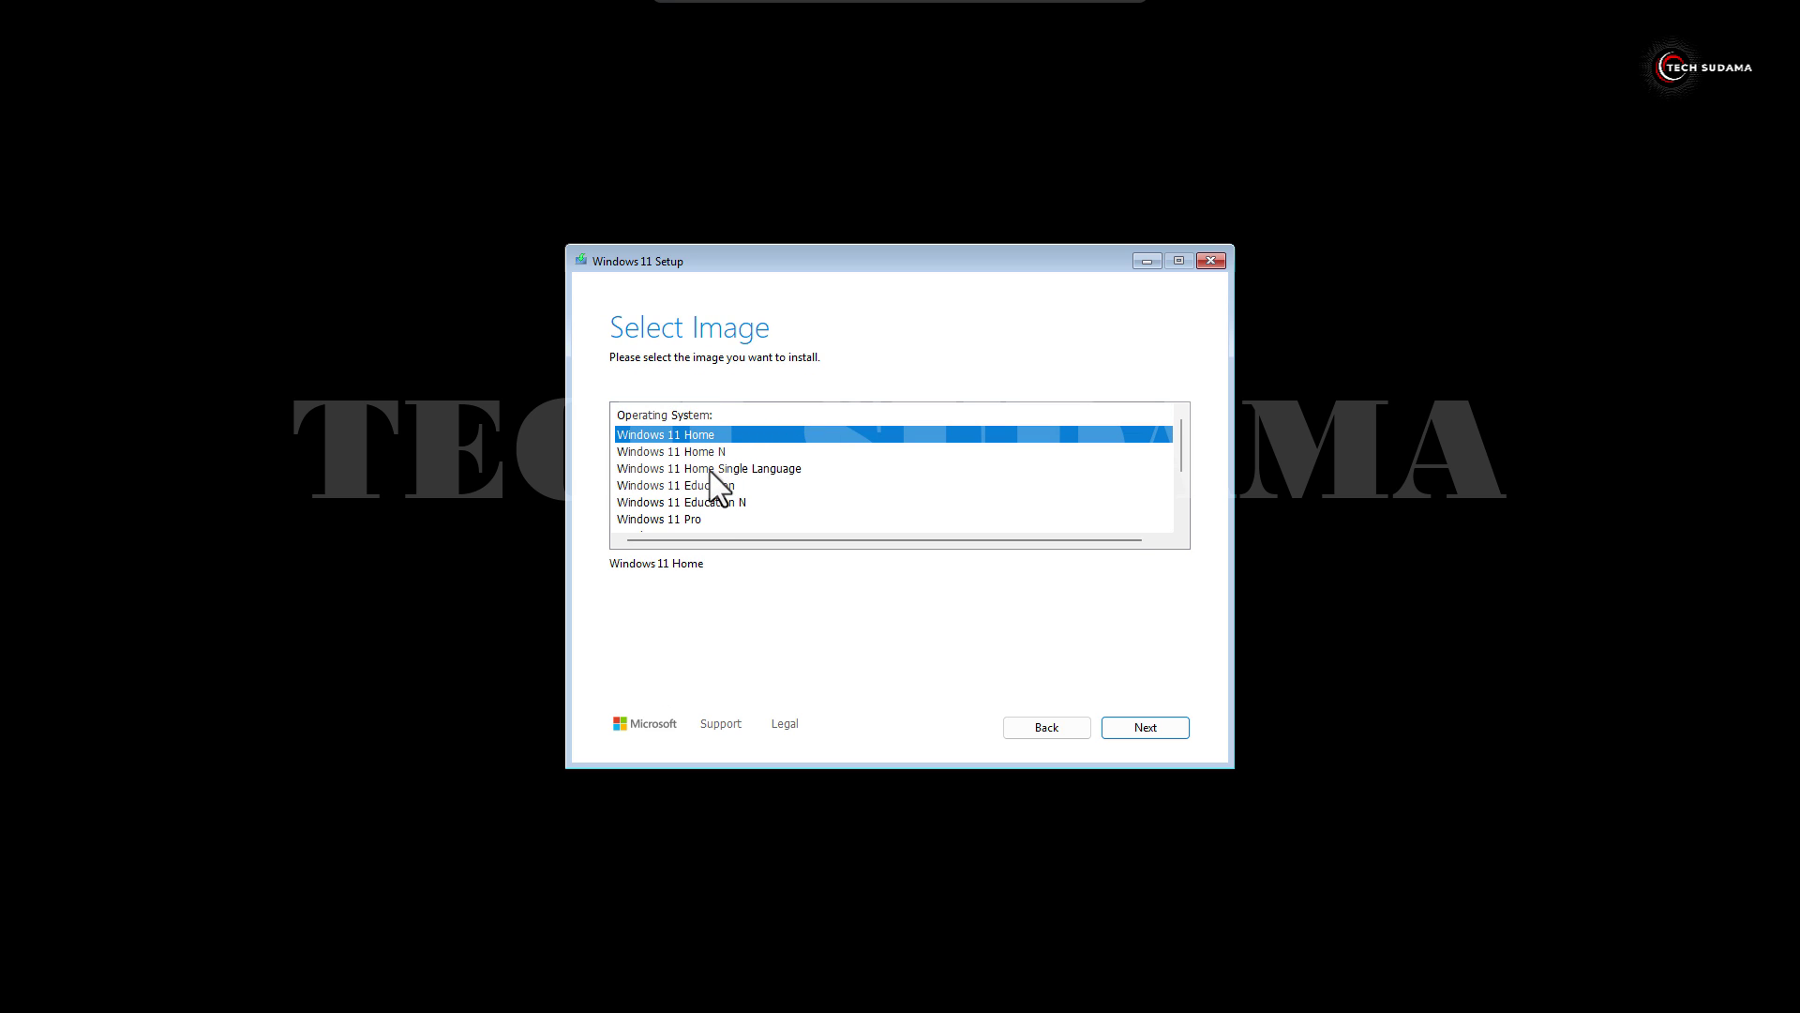
scroll(711, 471, down, 1)
Choose the Windows 11 Pro edition and accept its license terms.
click(696, 471)
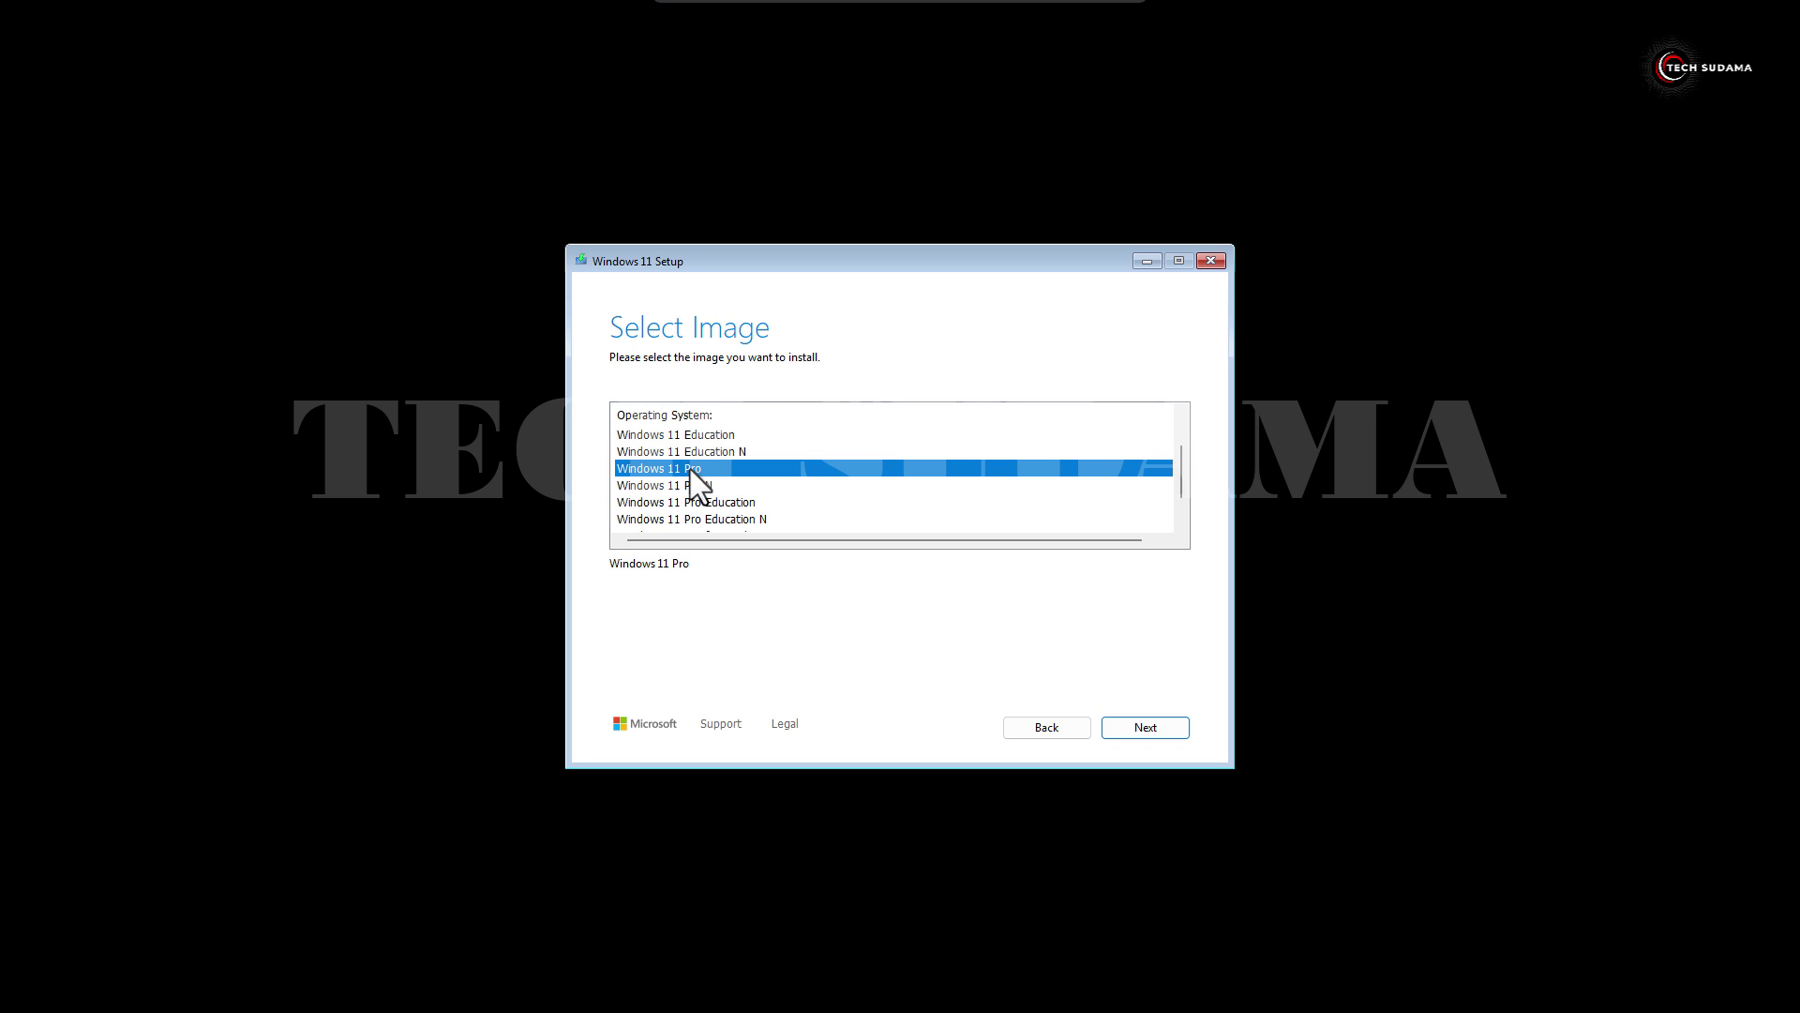
click(1143, 727)
scroll(1149, 506, down, 5)
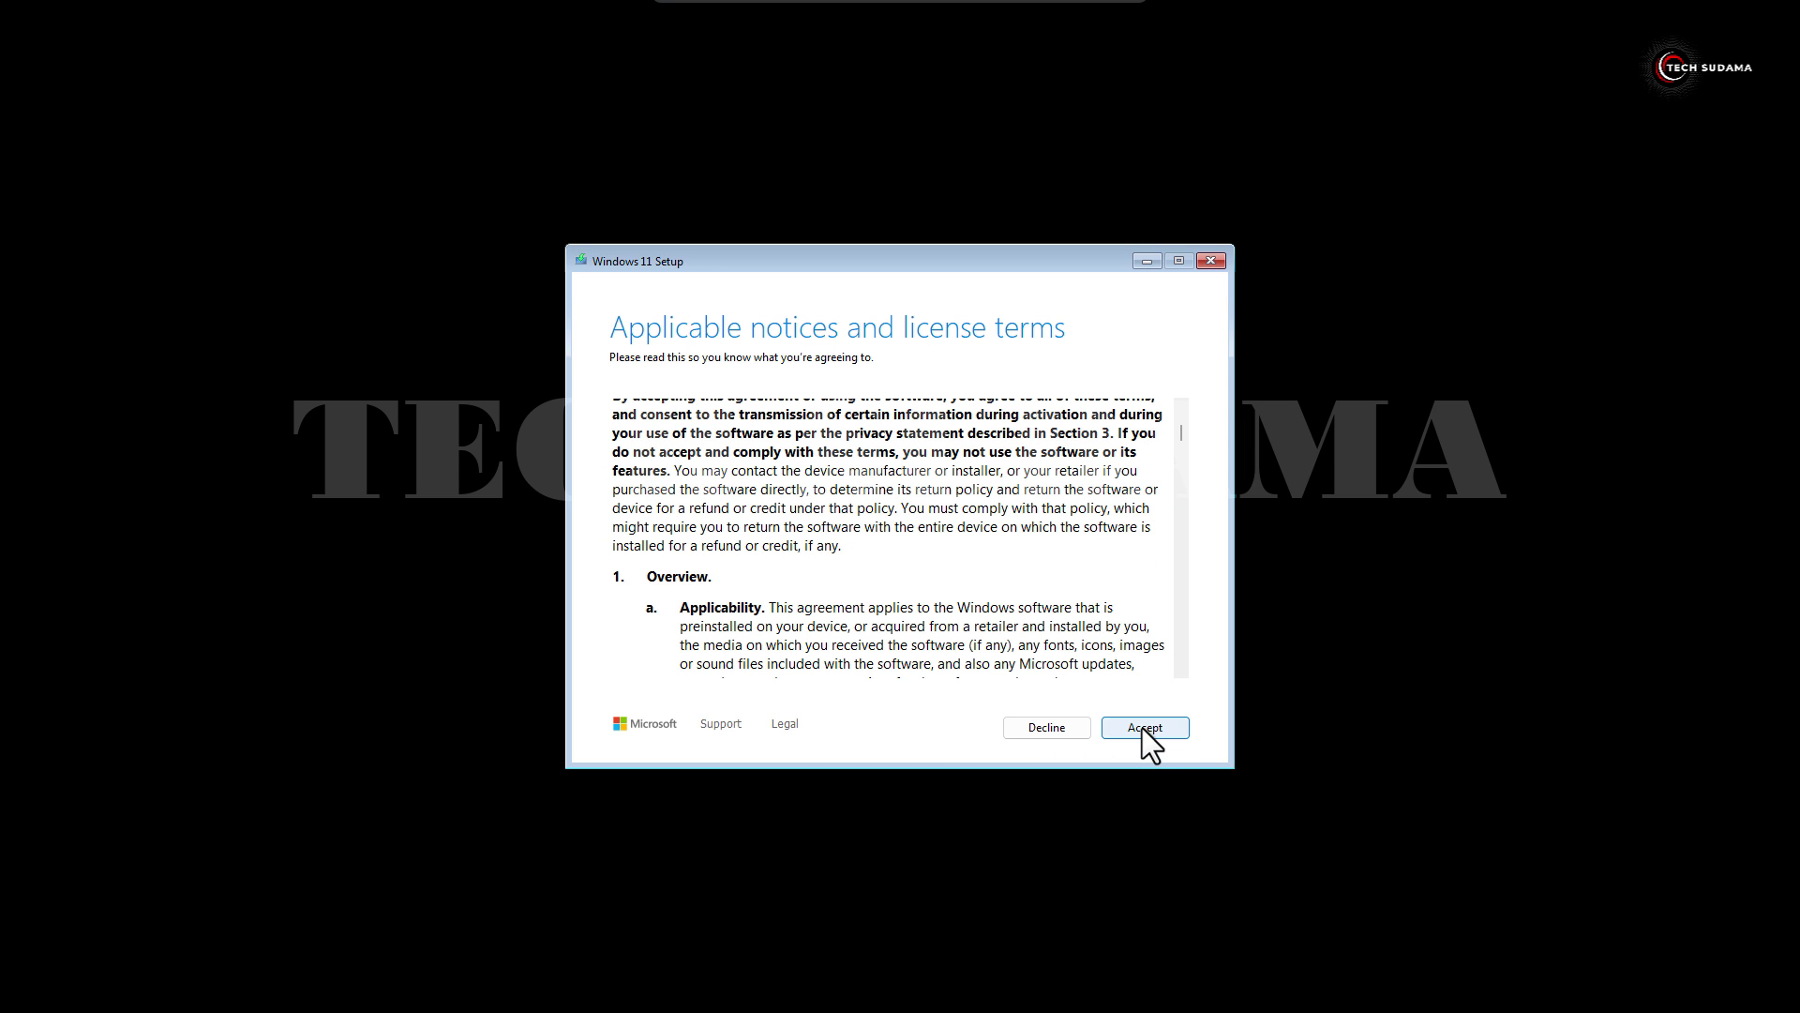
click(1143, 727)
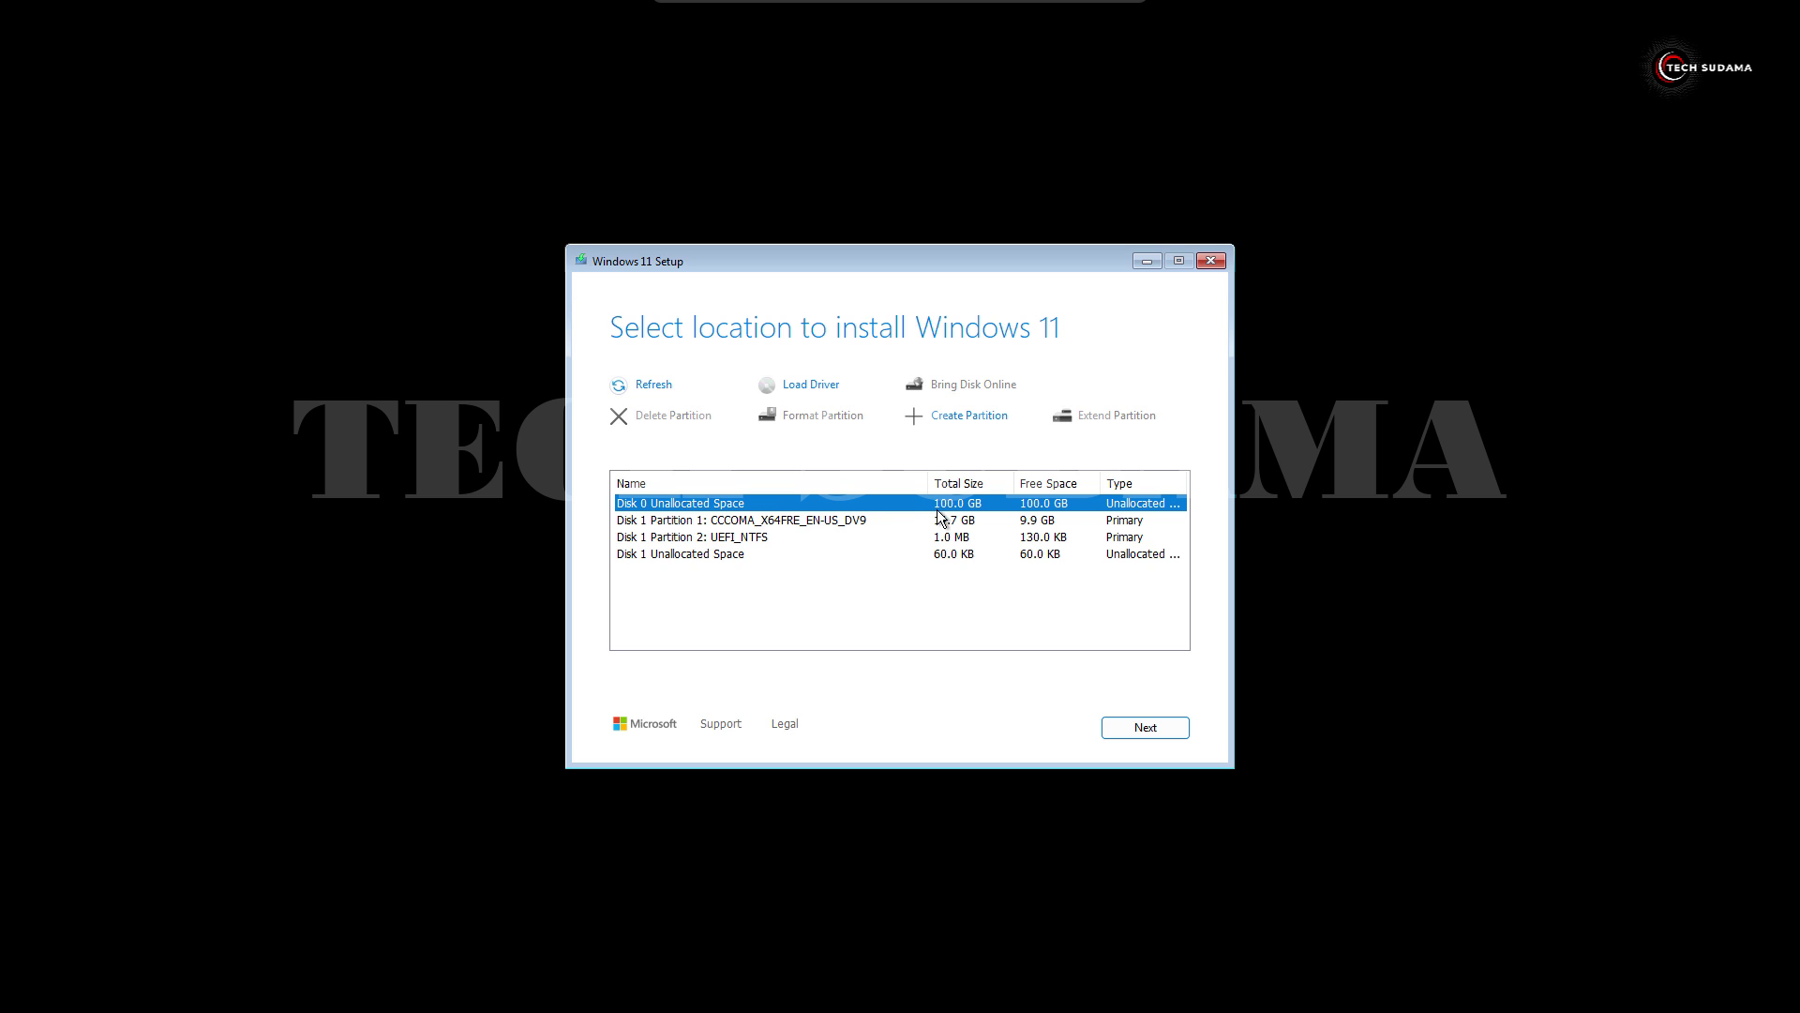
Select Disk 0's unallocated space and start the Windows 11 Pro installation.
click(1145, 727)
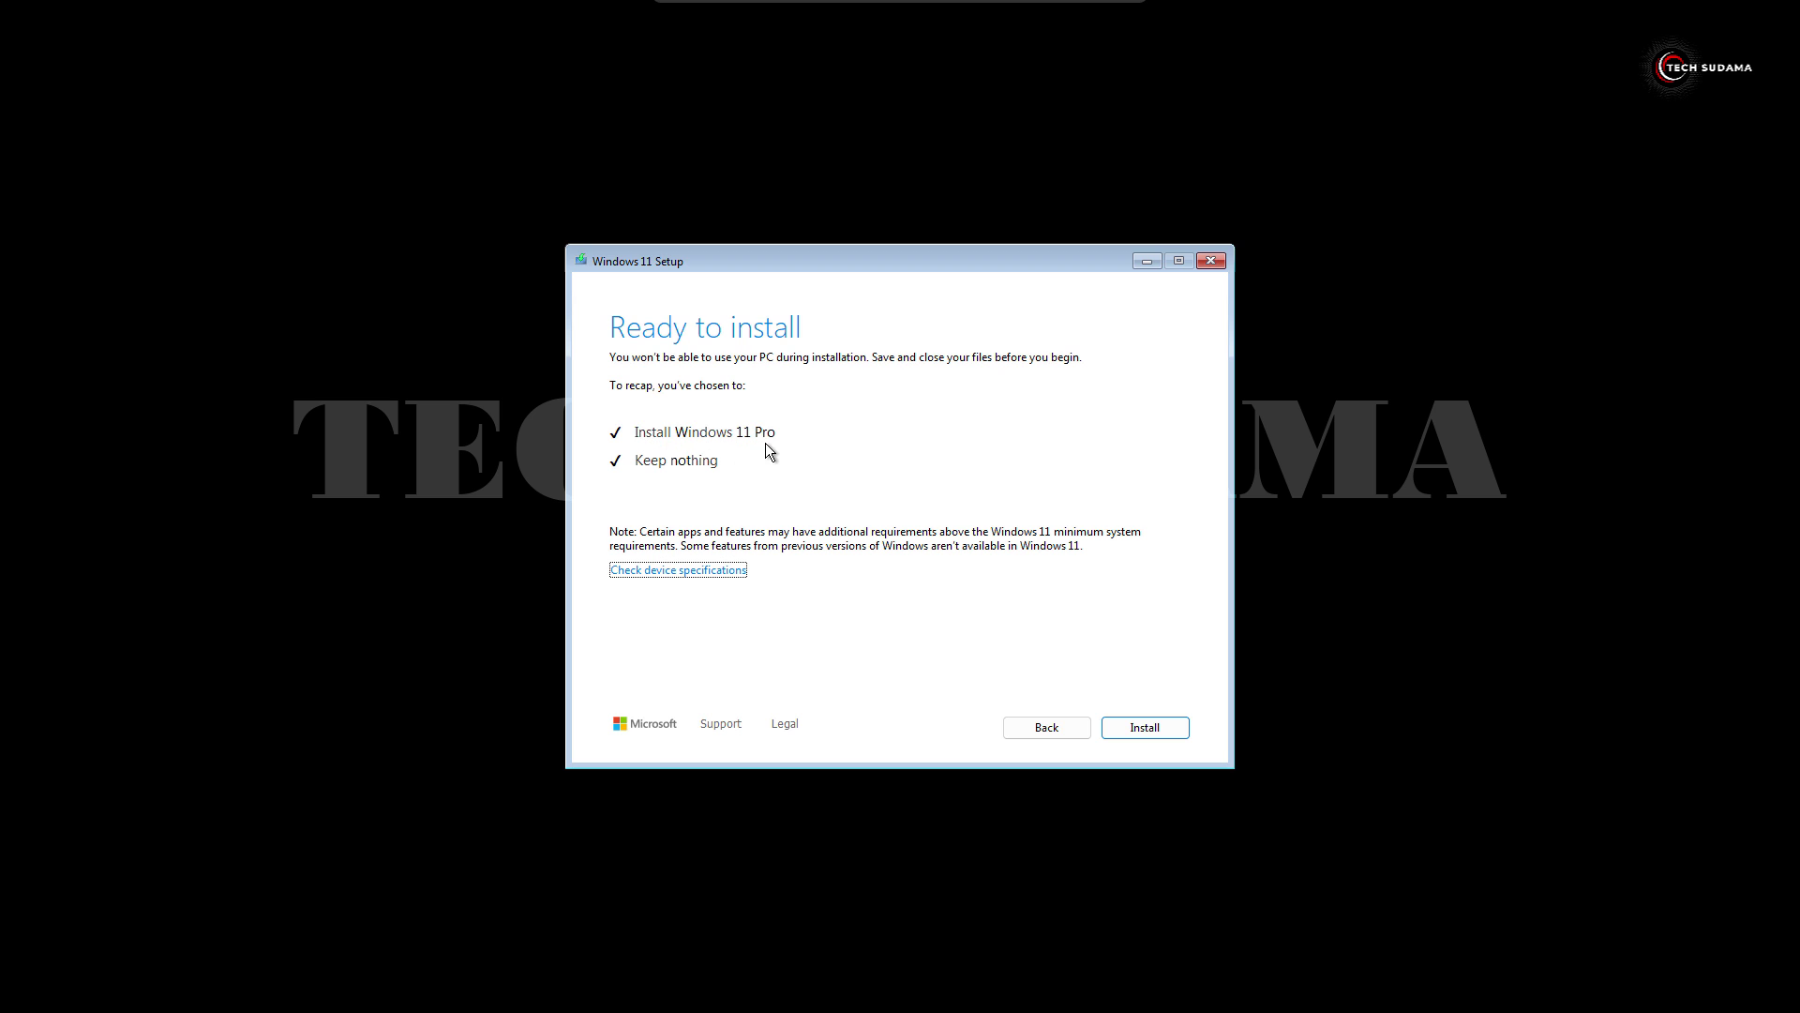
click(1151, 732)
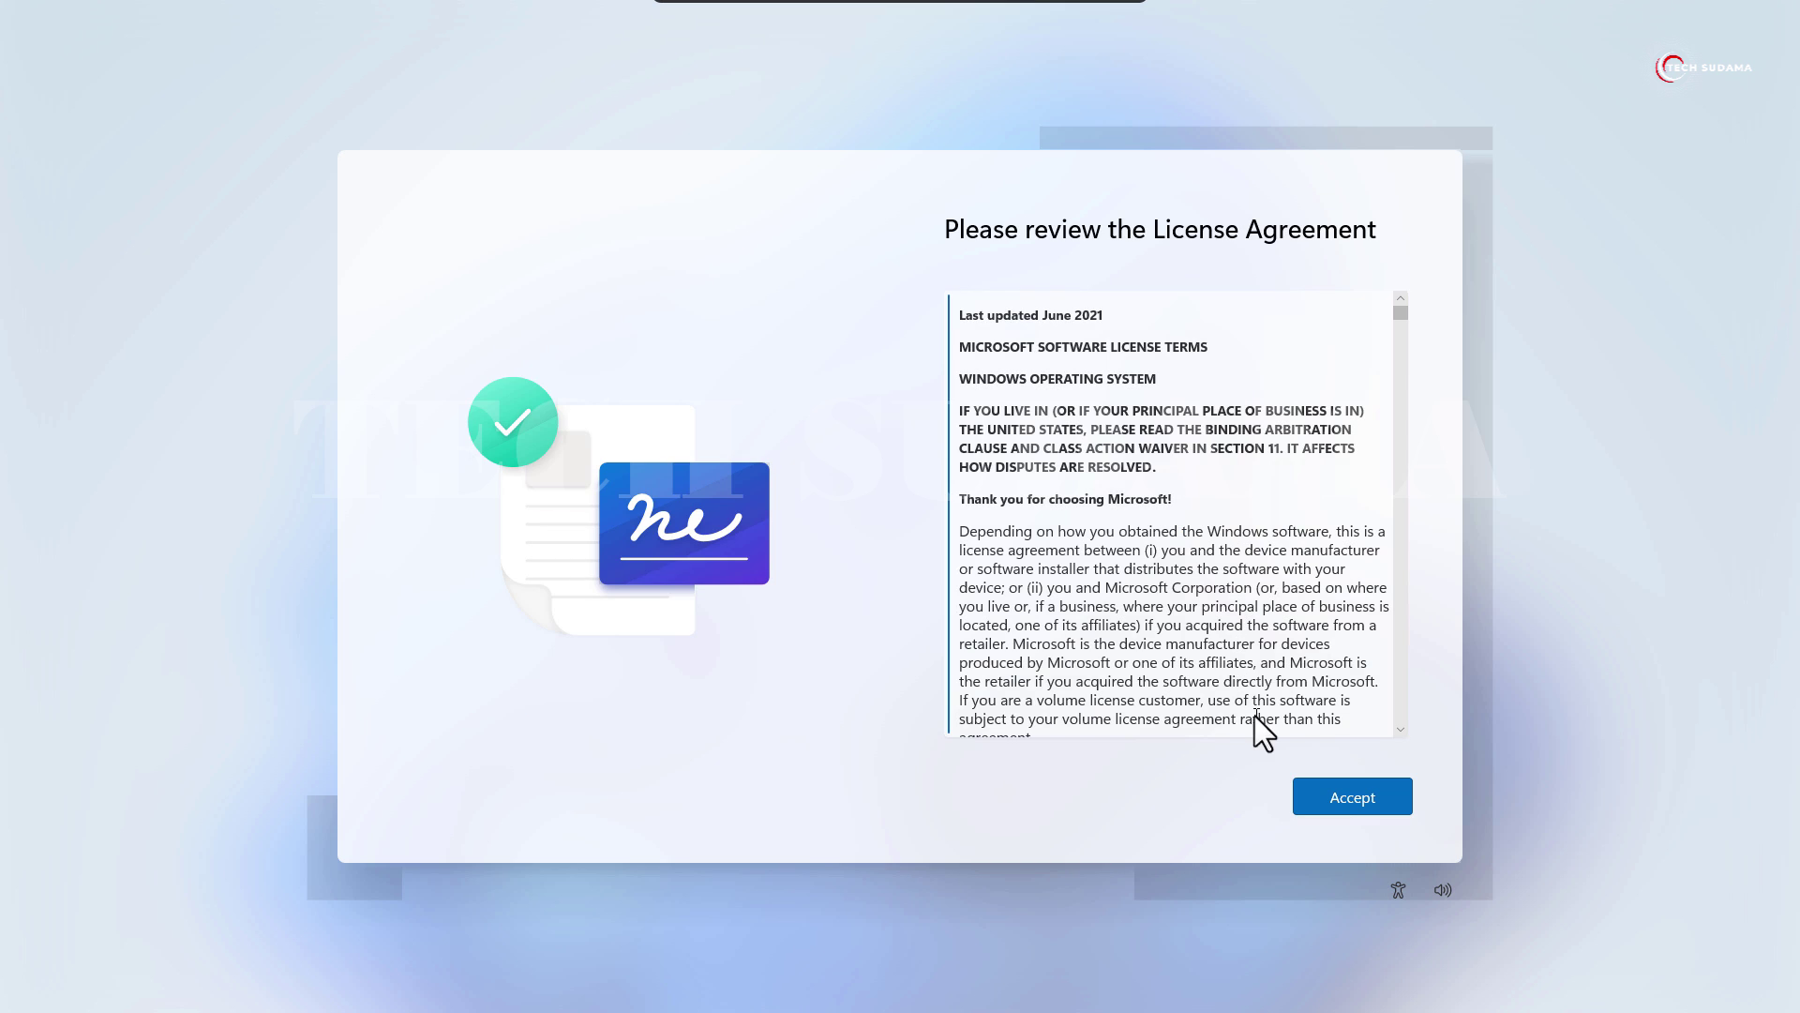
Accept the out-of-box License Agreement after the post-install restart.
click(1352, 793)
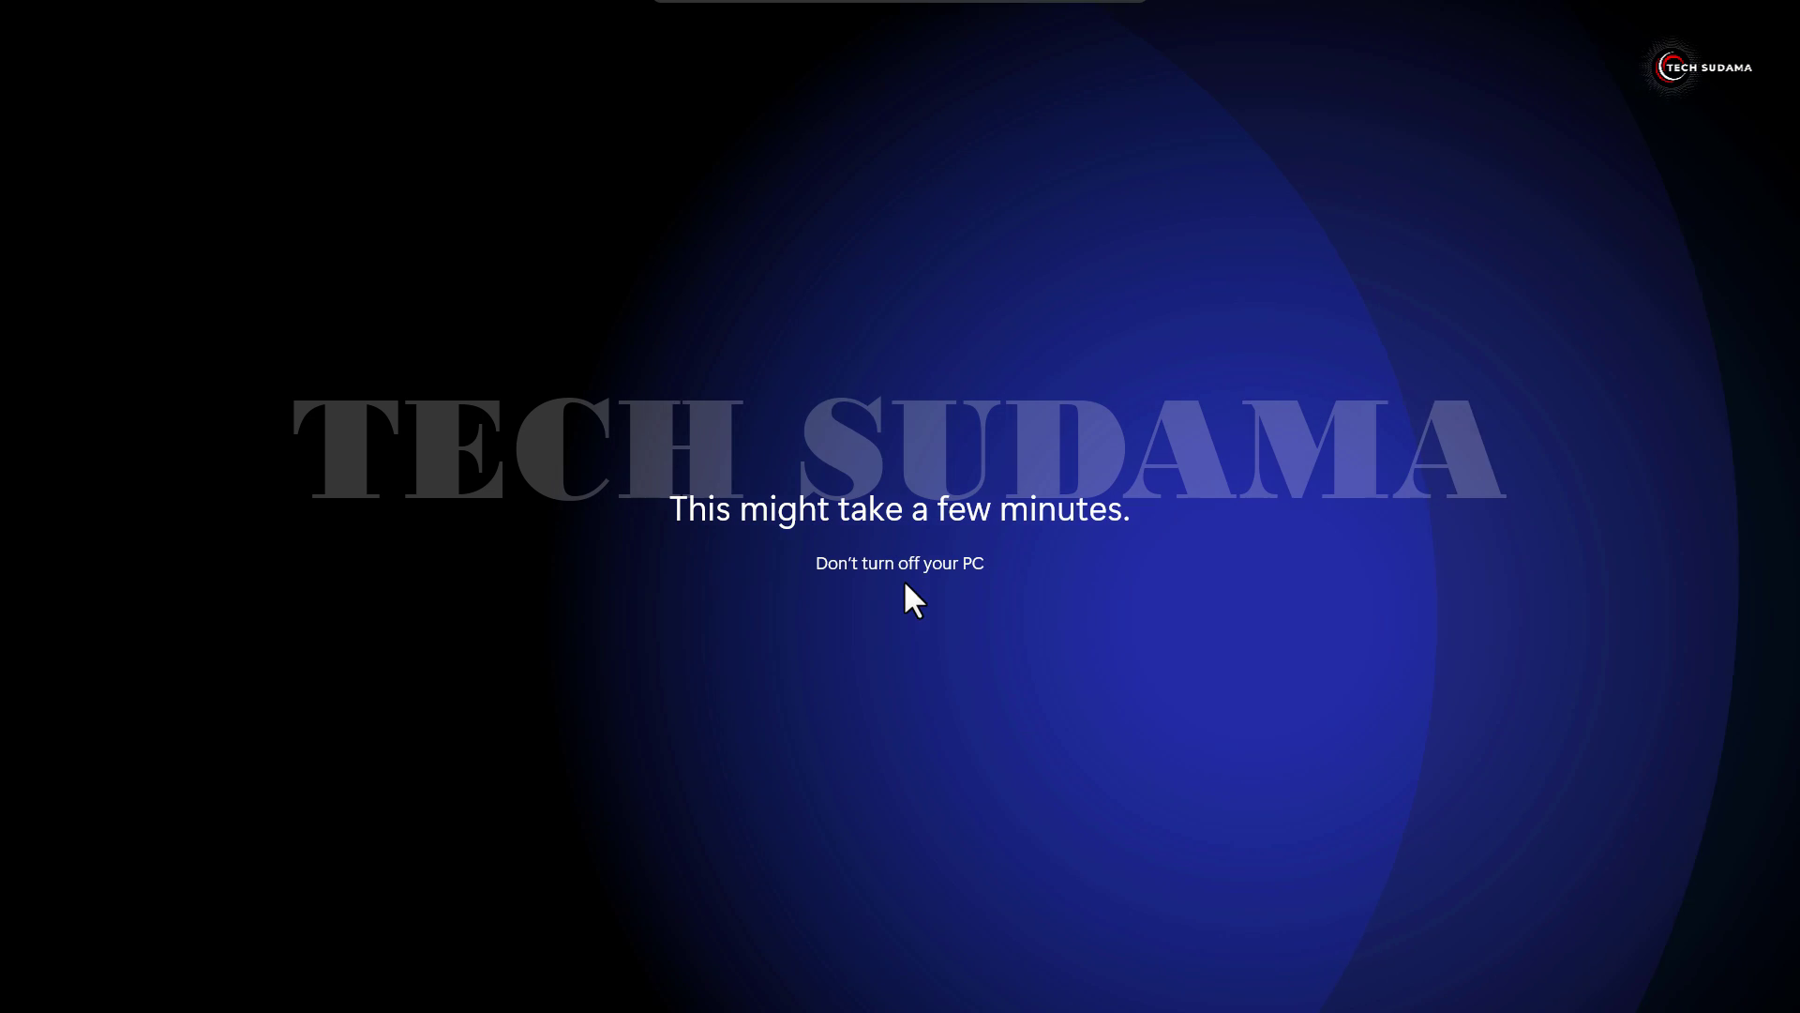